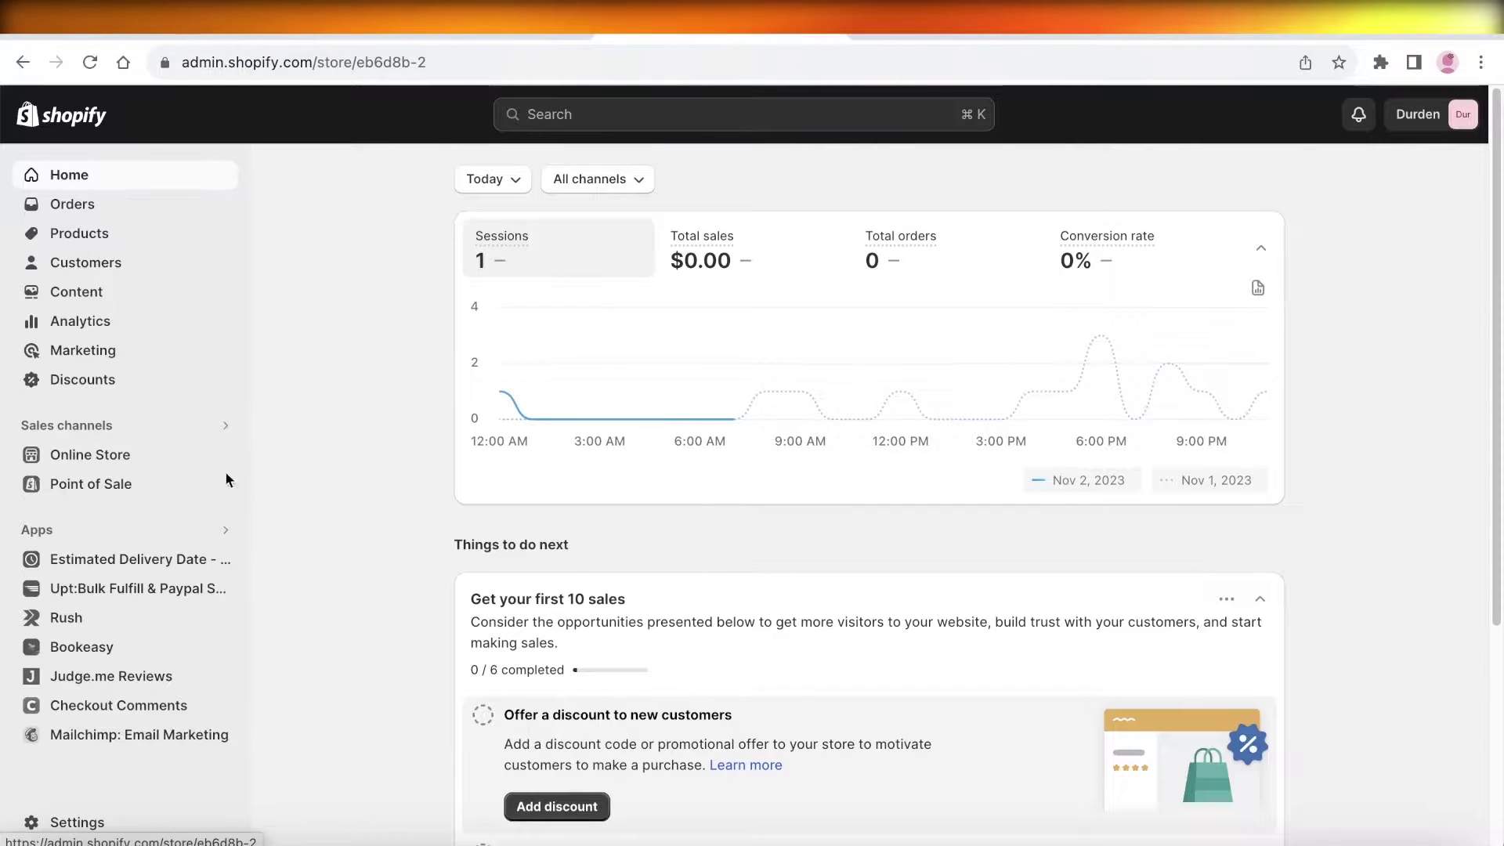
View the online store and look over the Anon Tote product page
mouse_move(219, 456)
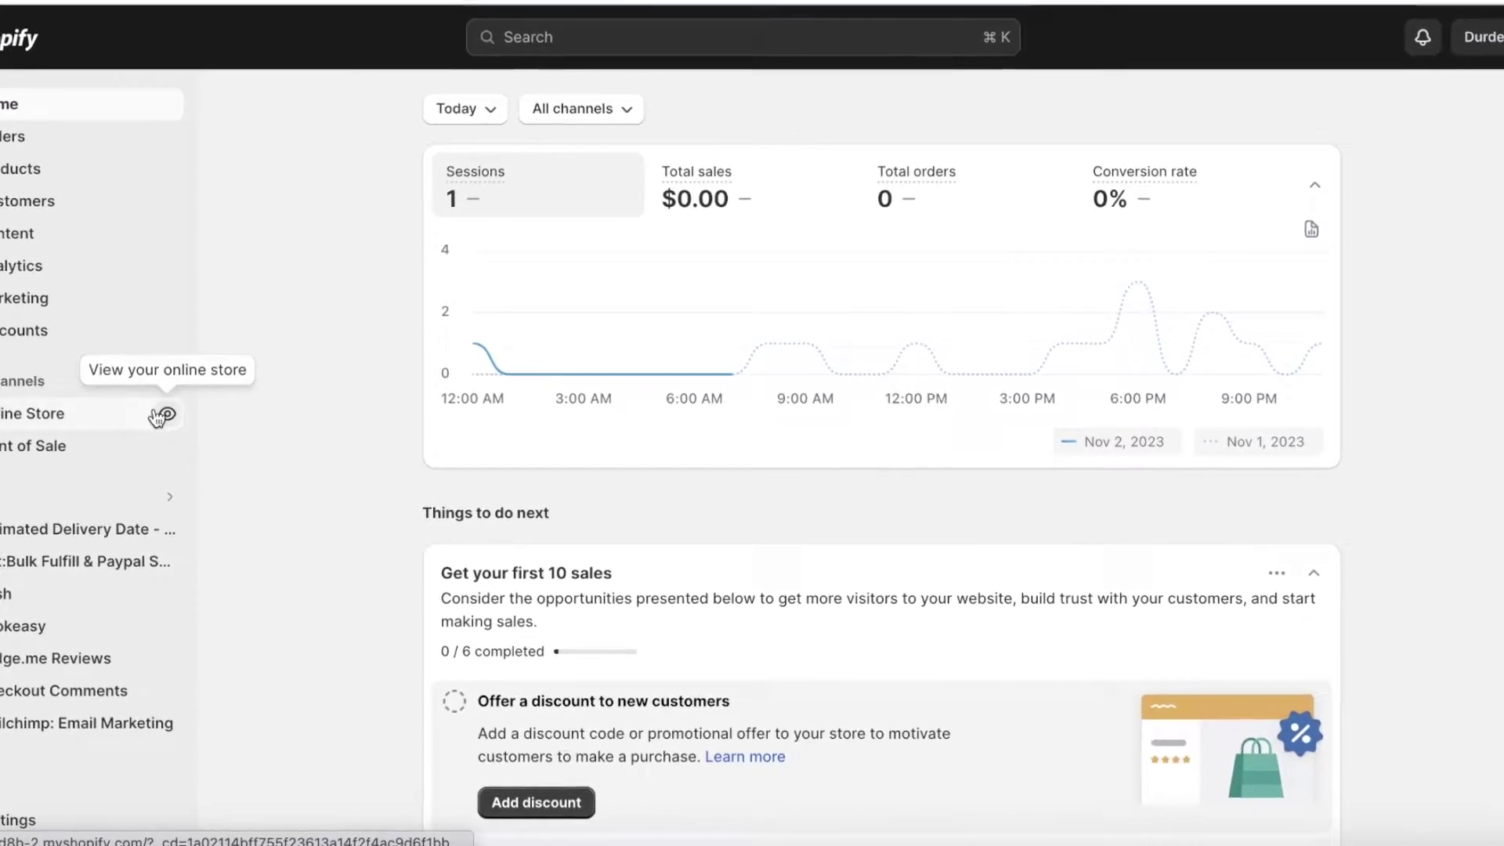
left_click(163, 415)
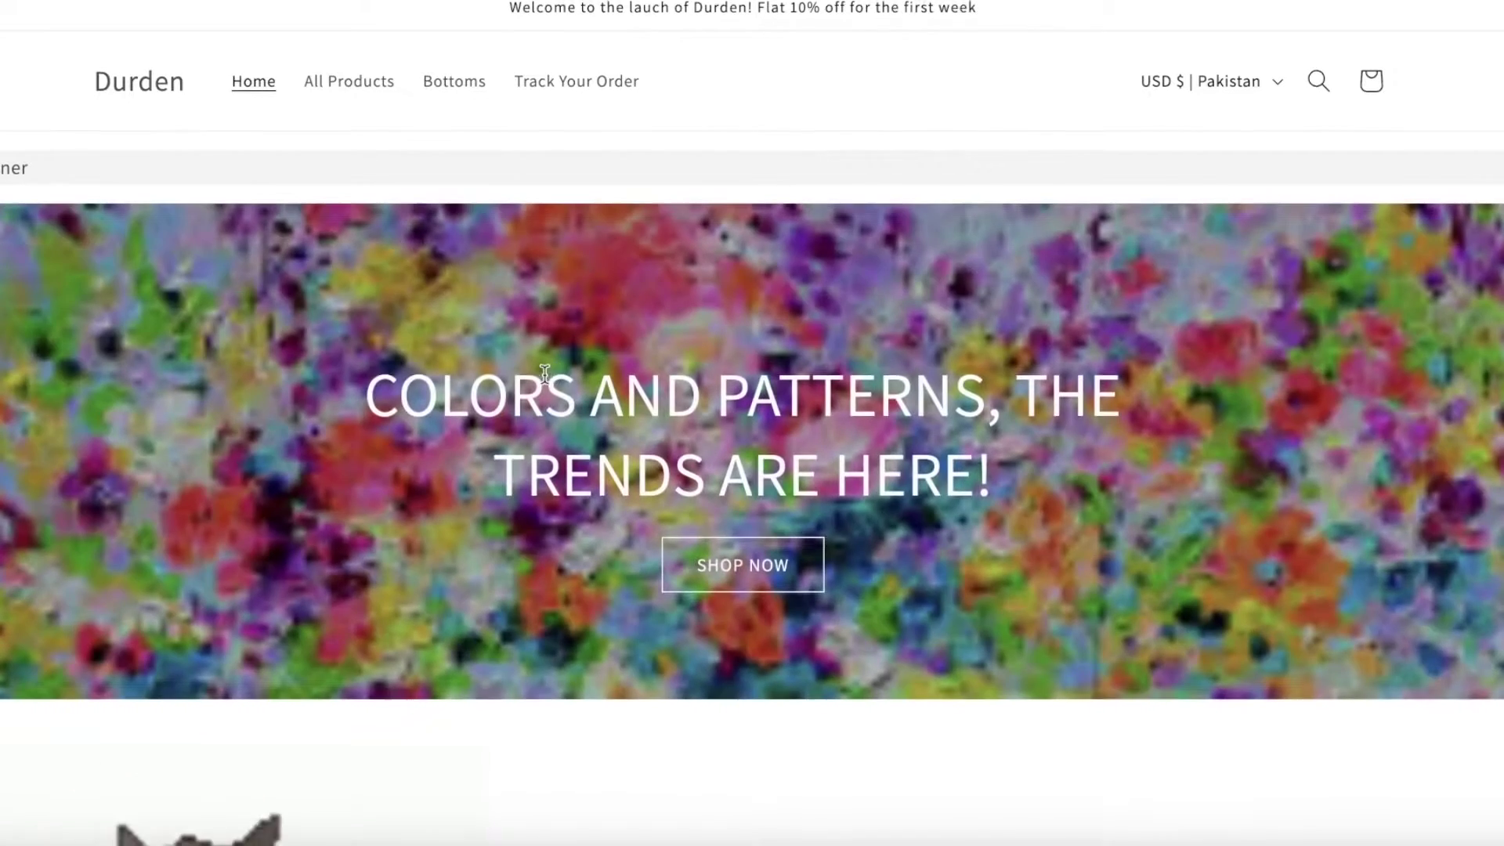
scroll(548, 329, "down", 8)
scroll(486, 321, "down", 8)
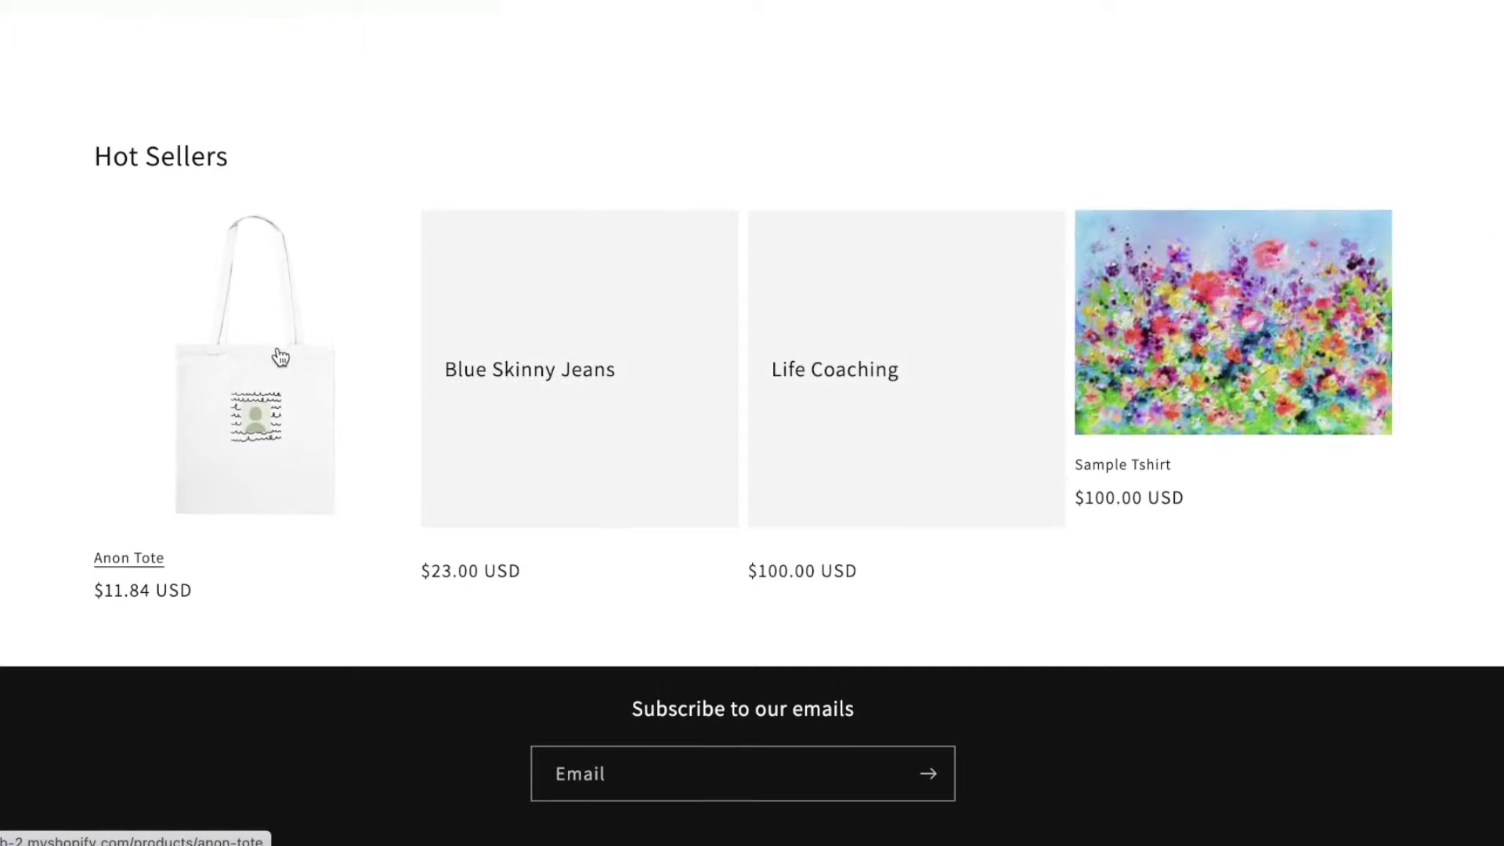
left_click(282, 269)
scroll(1466, 427, "down", 5)
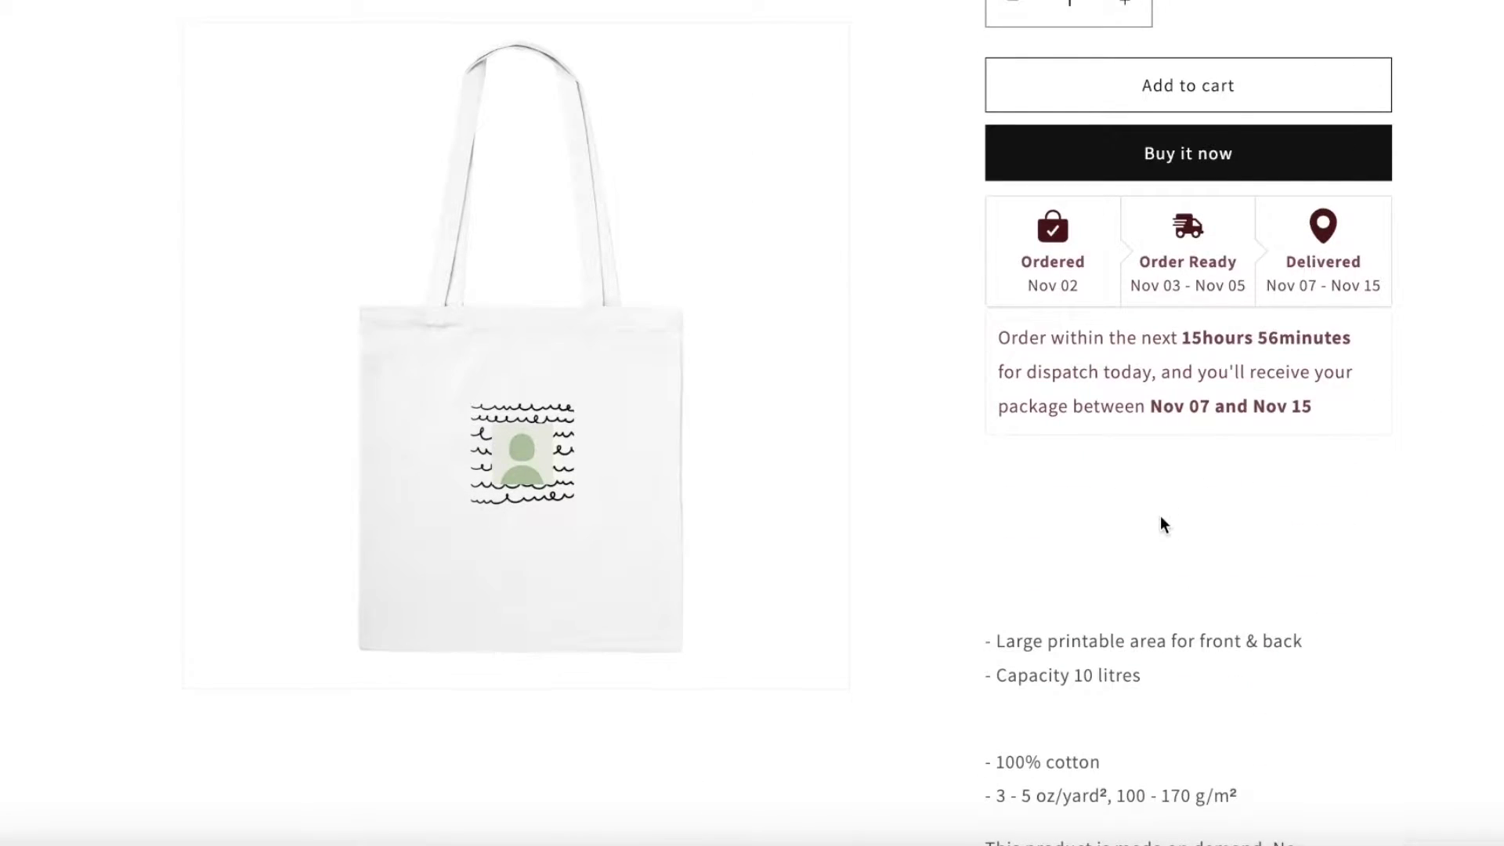
scroll(1116, 565, "down", 4)
scroll(1088, 311, "down", 8)
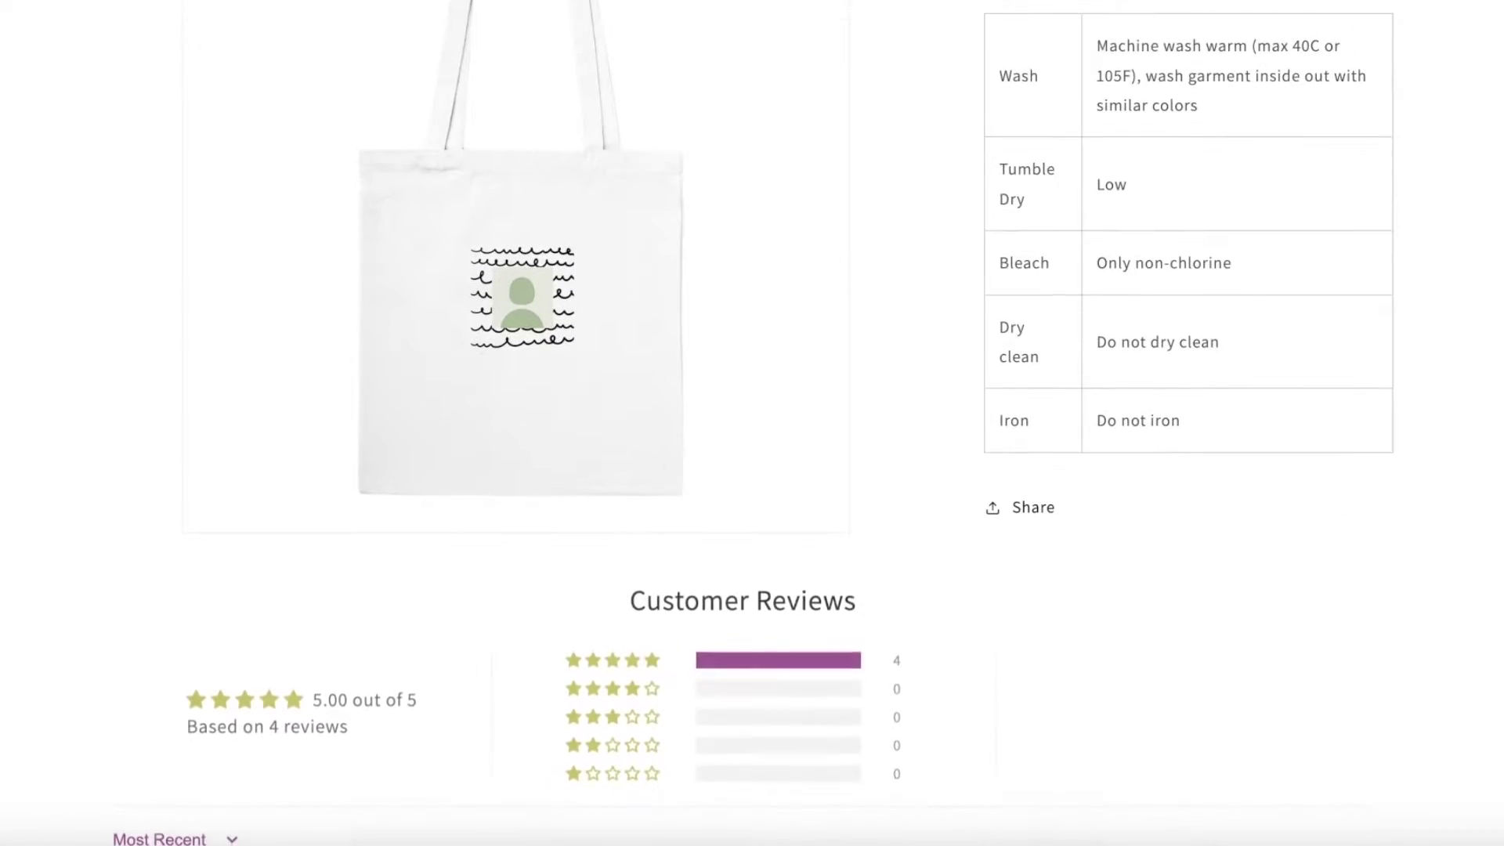
scroll(1179, 78, "down", 4)
scroll(1491, 319, "down", 3)
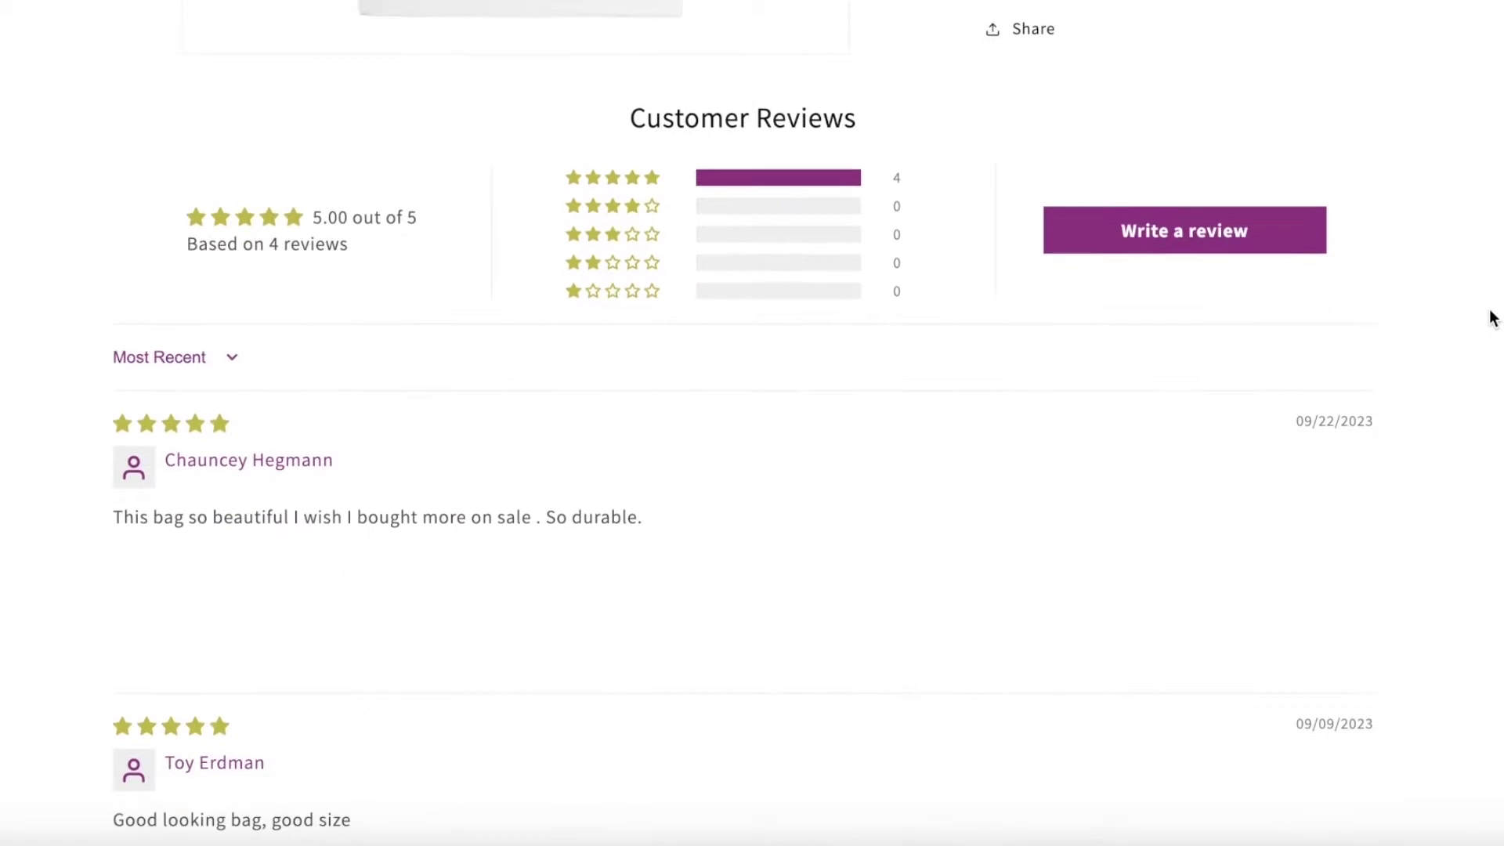
scroll(1491, 318, "down", 10)
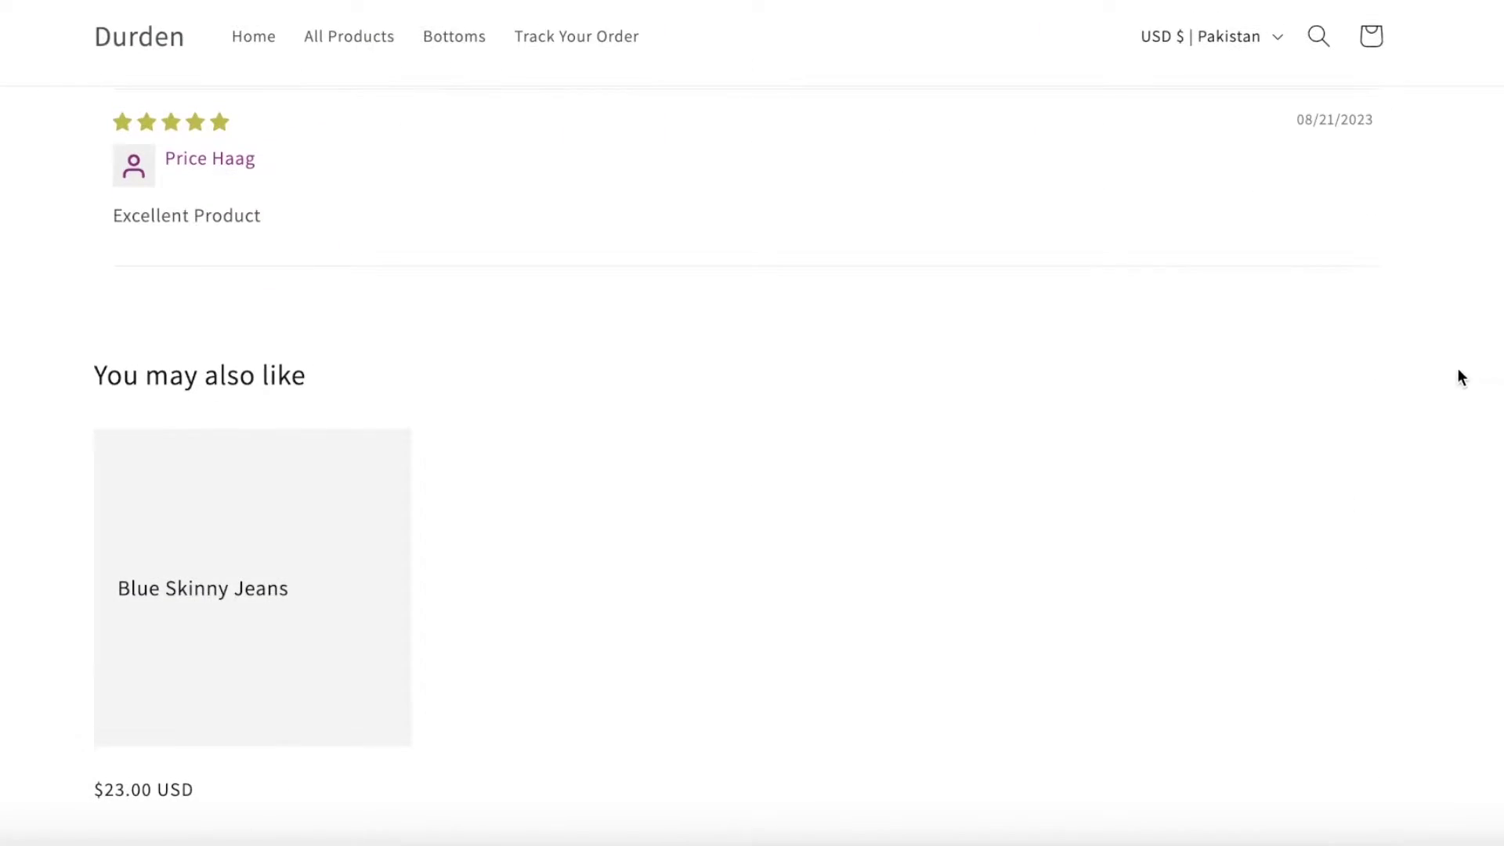
scroll(1424, 437, "up", 10)
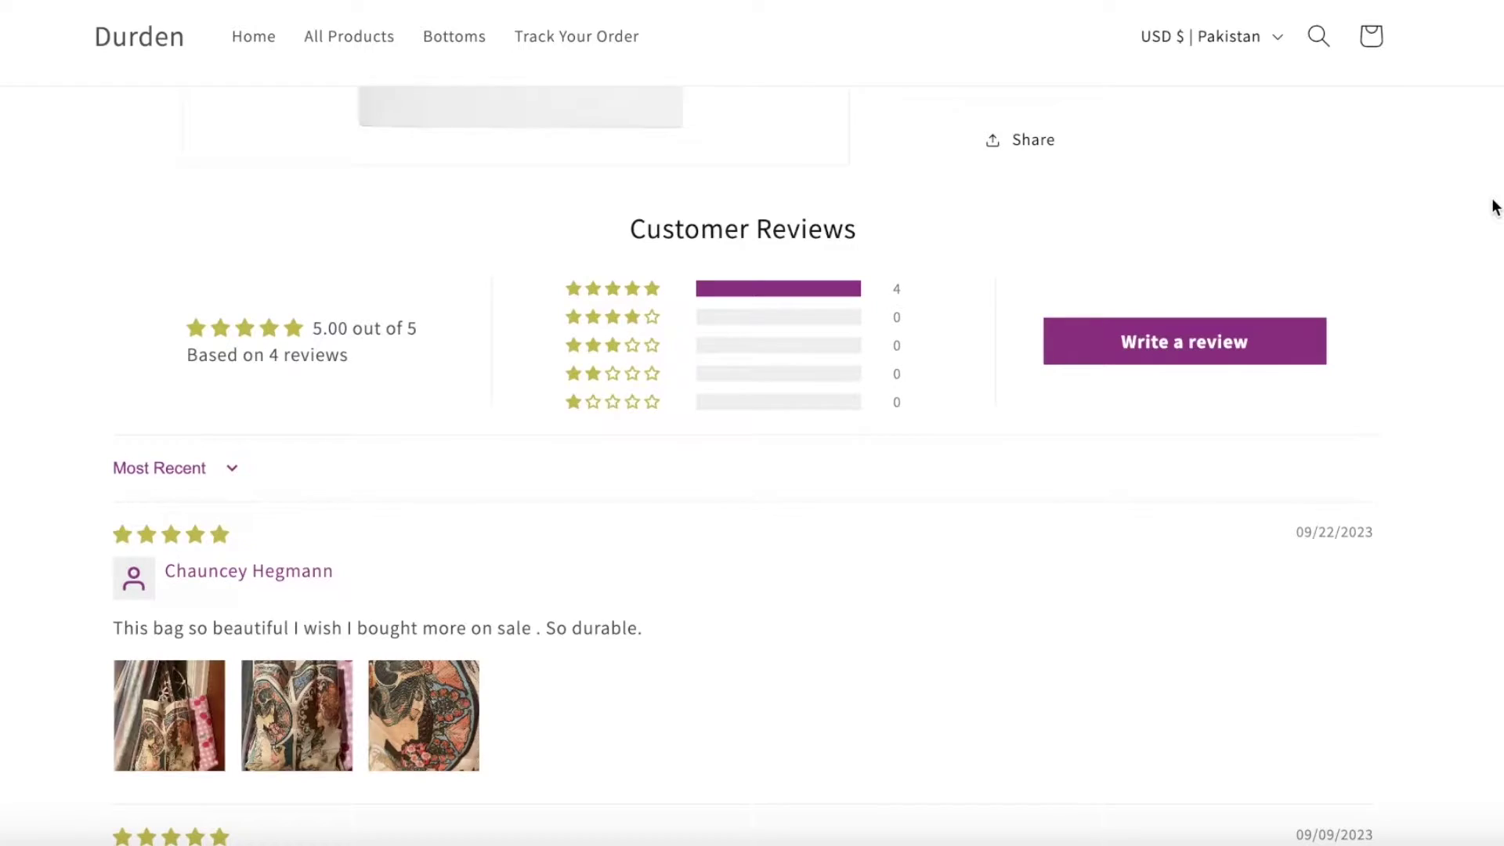
scroll(1477, 269, "up", 12)
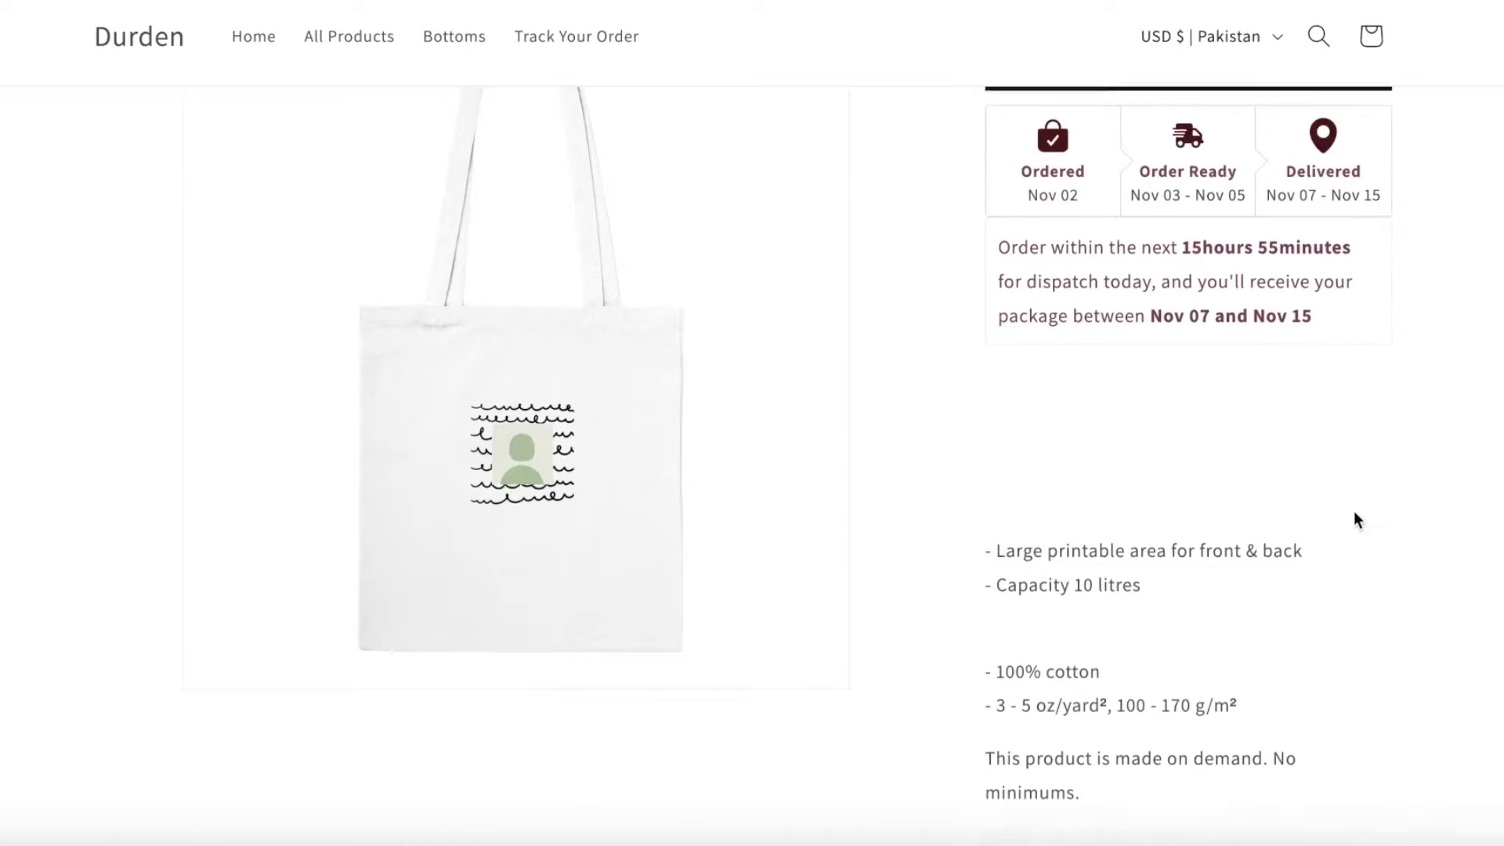
scroll(1108, 585, "up", 7)
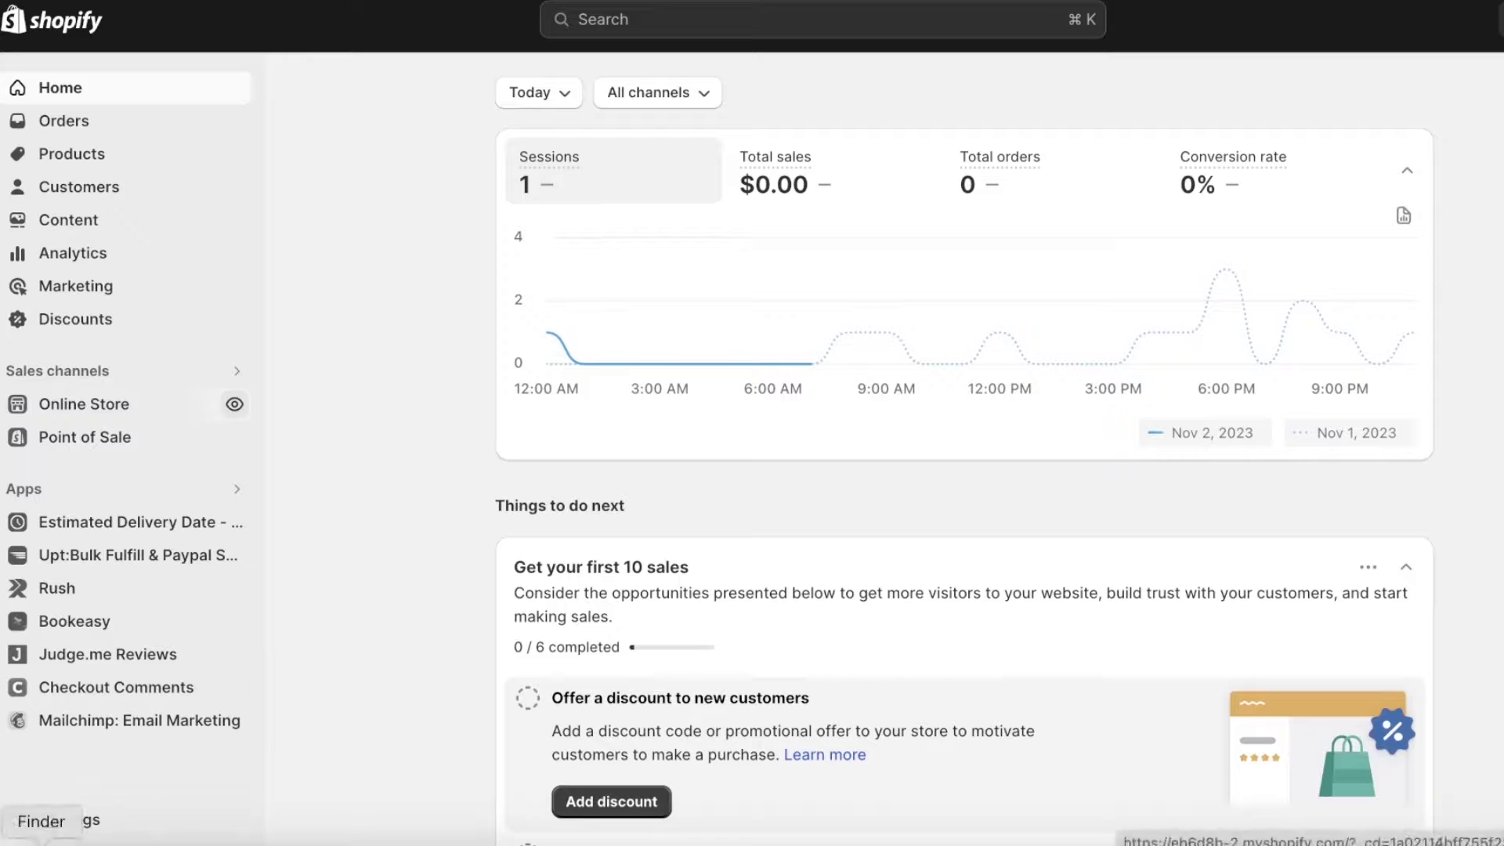
Open the Shopify App Store from Settings > Apps and sales channels
left_click(41, 832)
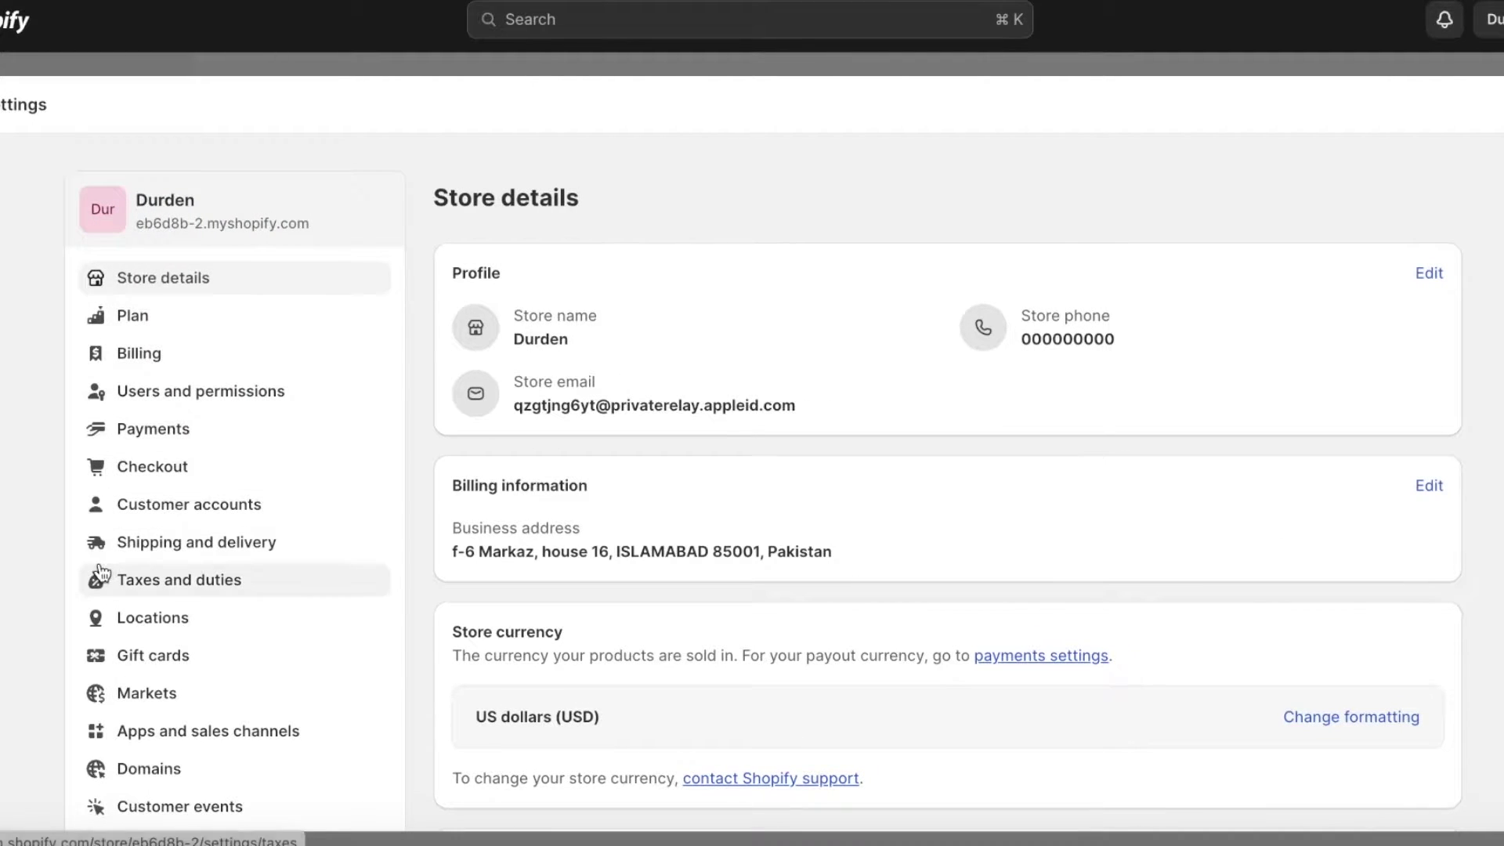
left_click(232, 734)
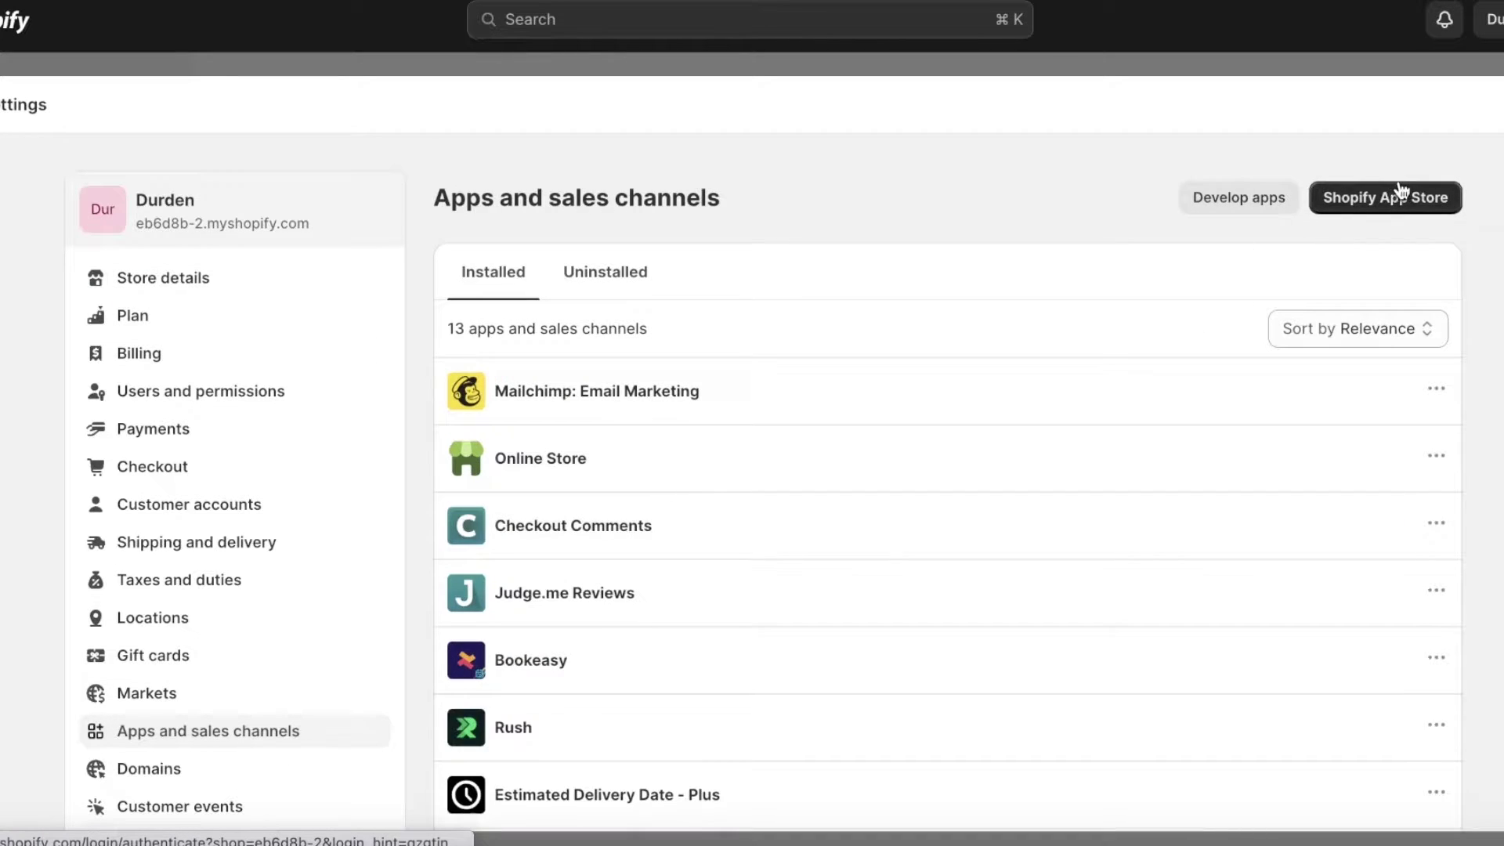
left_click(1398, 198)
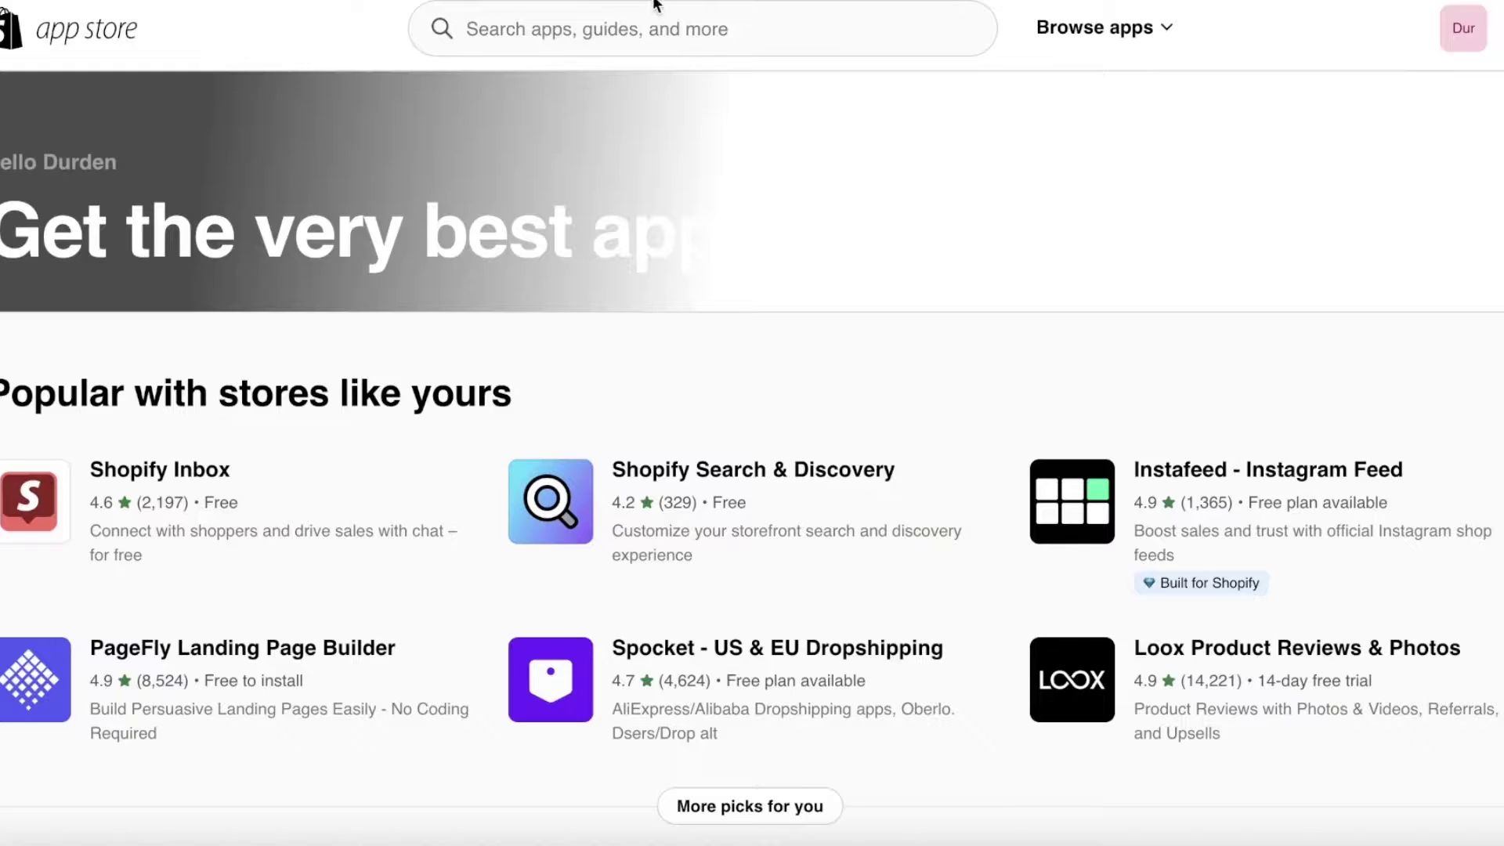
Search the App Store for 'store badges' and scroll through the results
left_click(655, 23)
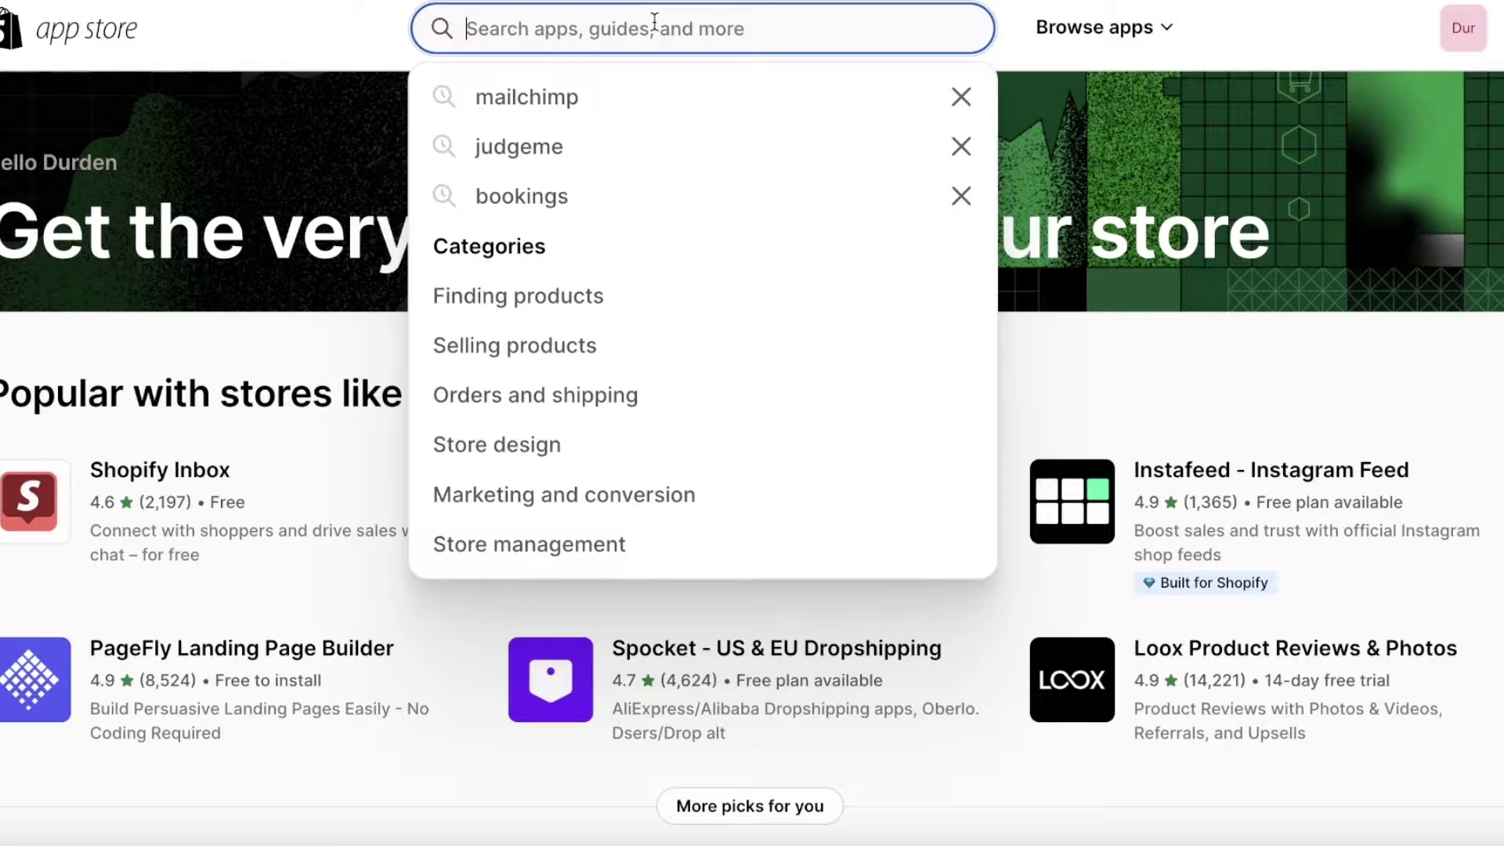
type("store badges")
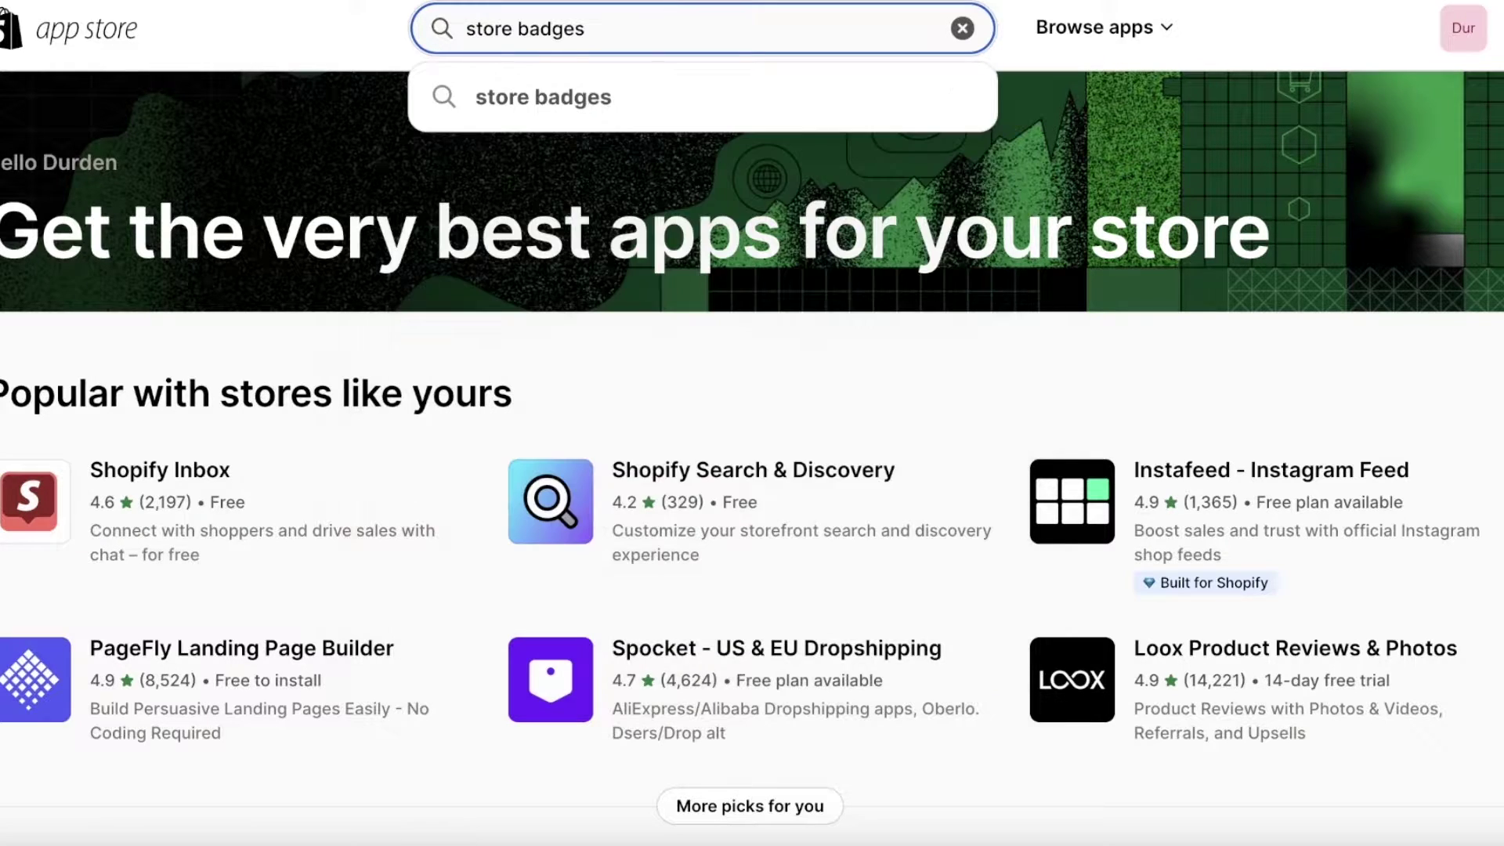
key("Return")
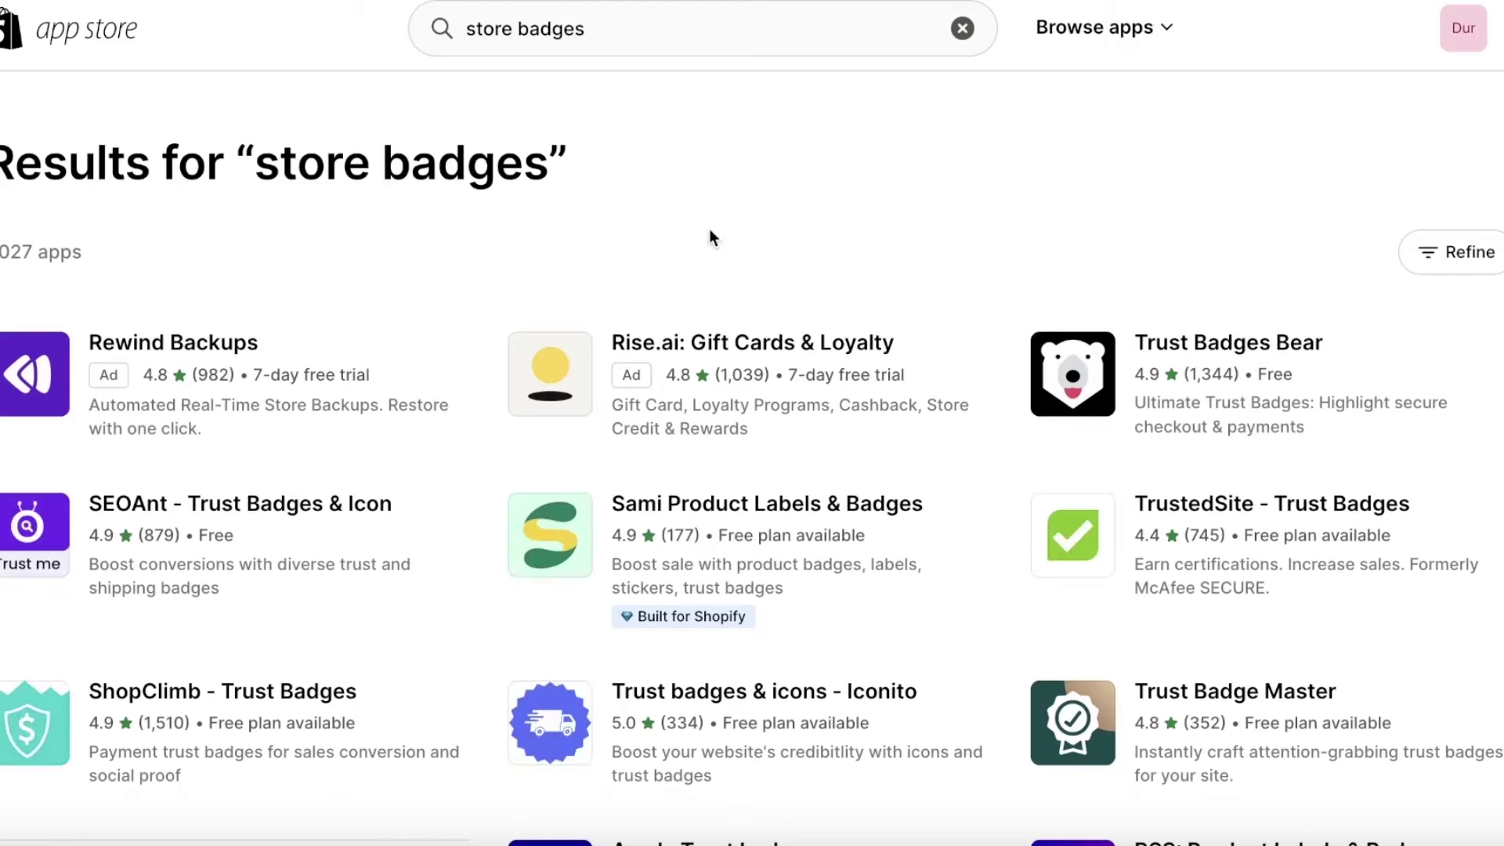
scroll(495, 474, "down", 3)
scroll(452, 440, "down", 5)
scroll(540, 313, "up", 7)
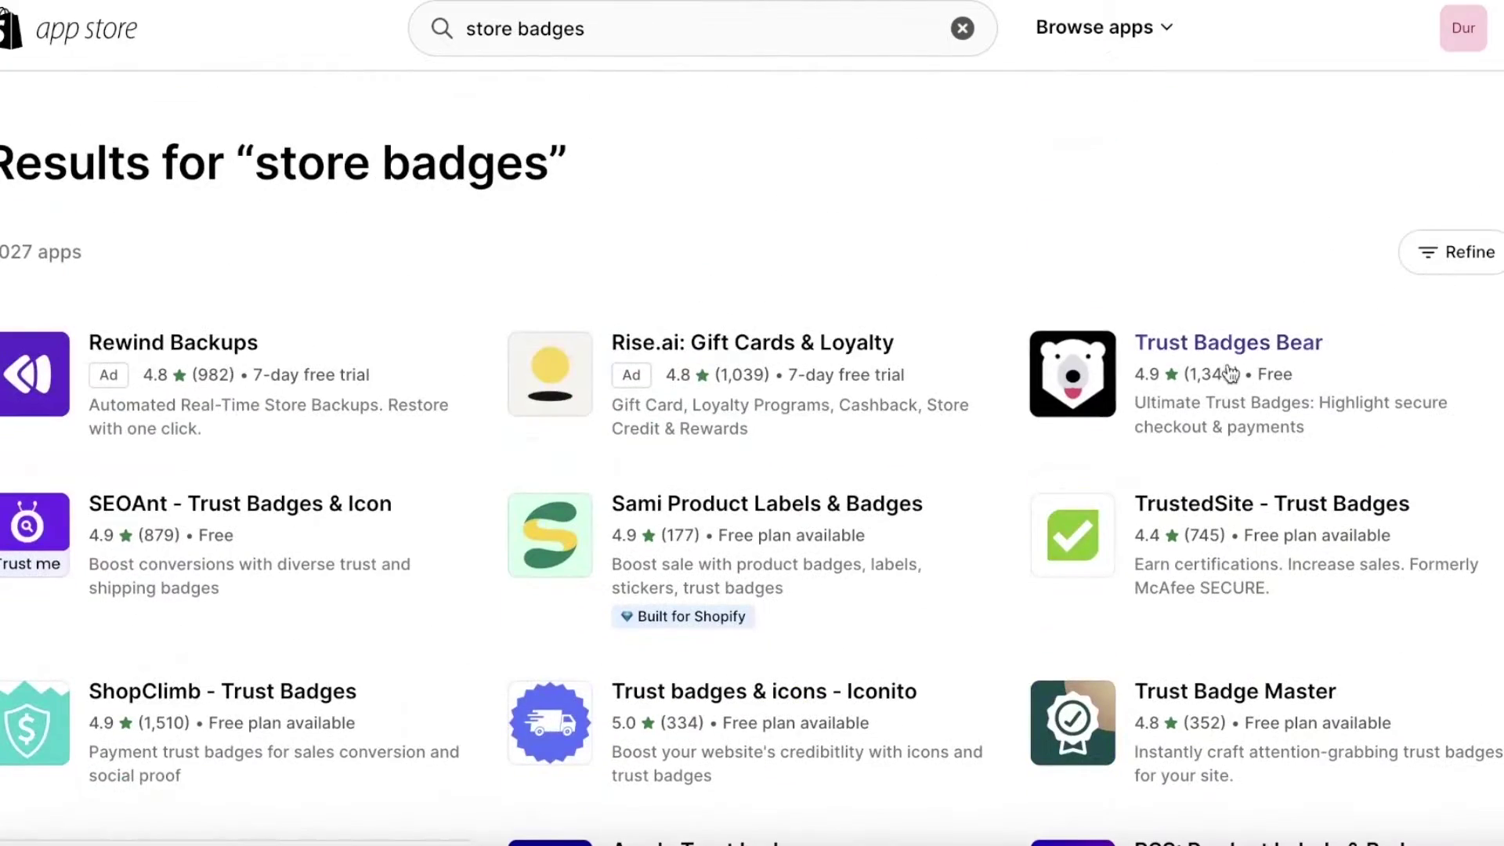
scroll(1094, 386, "down", 1)
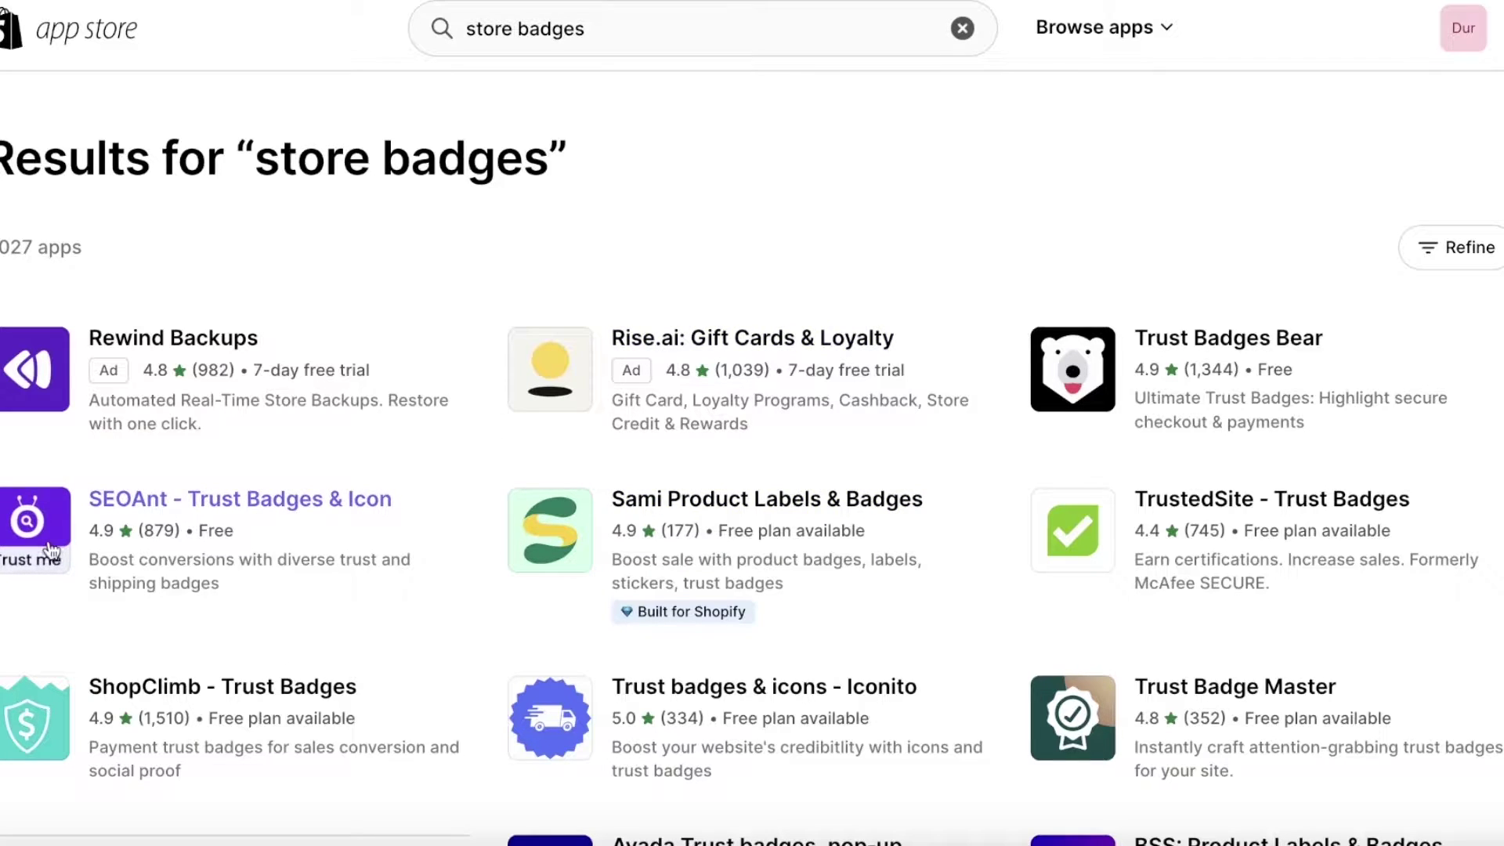
Open the free Trust Badges Bear listing and start installing it
left_click(1147, 339)
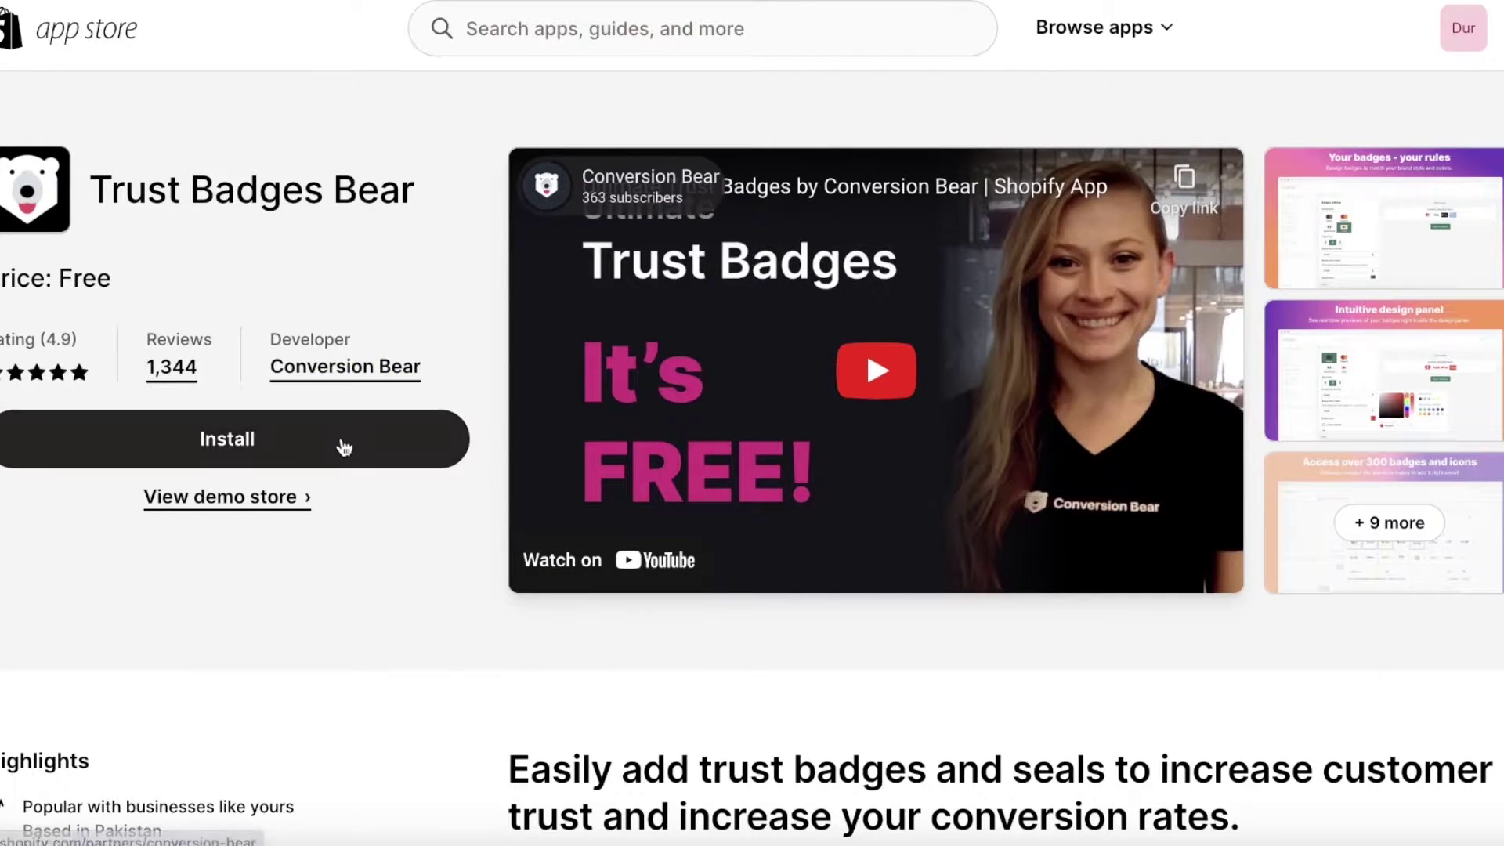
left_click(344, 443)
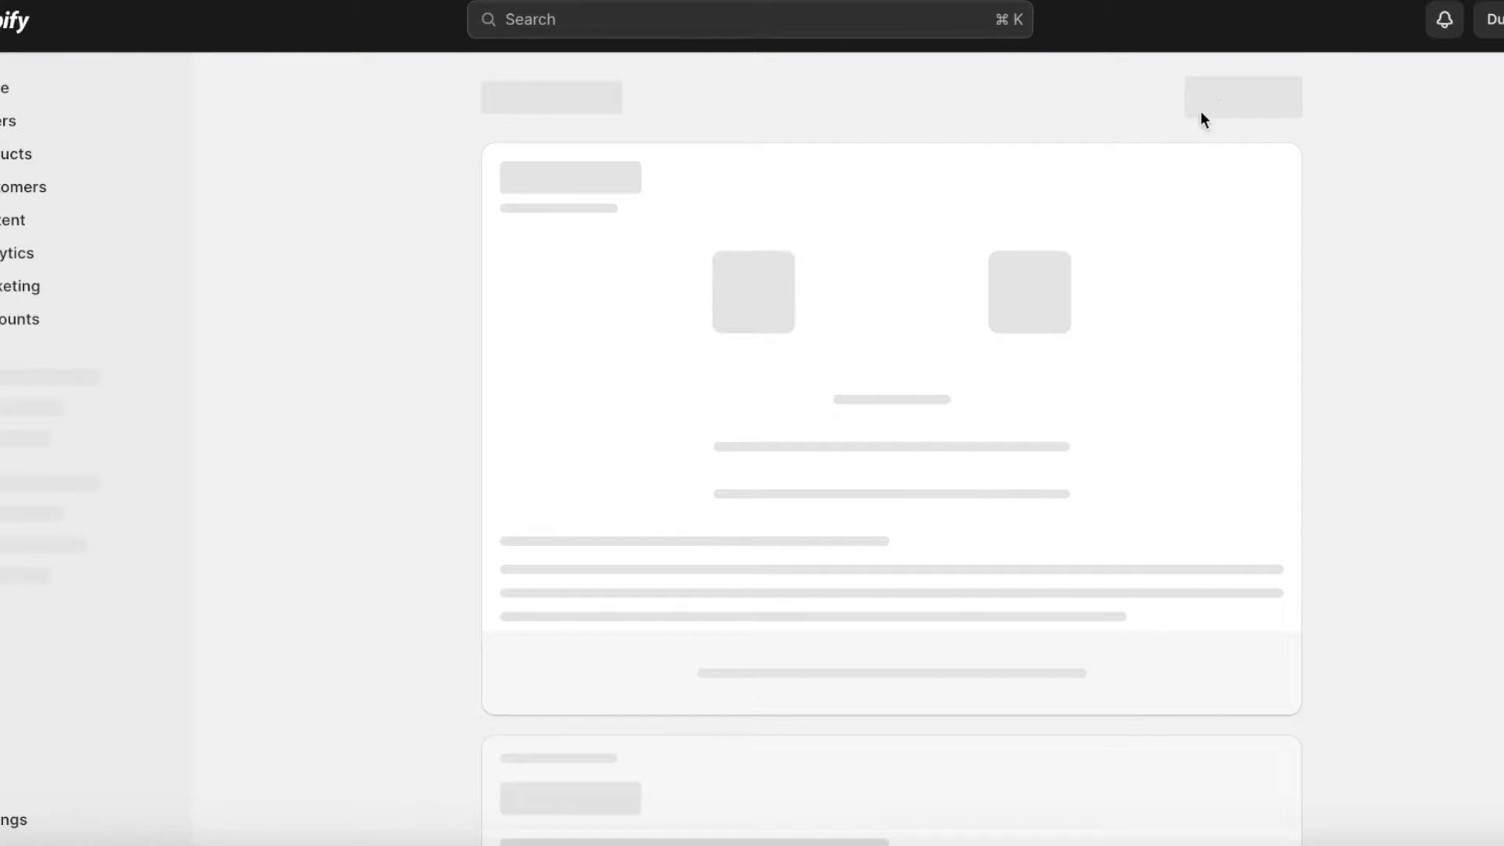
Confirm the Trust Badges Bear installation and pin the app to the admin sidebar
left_click(1236, 96)
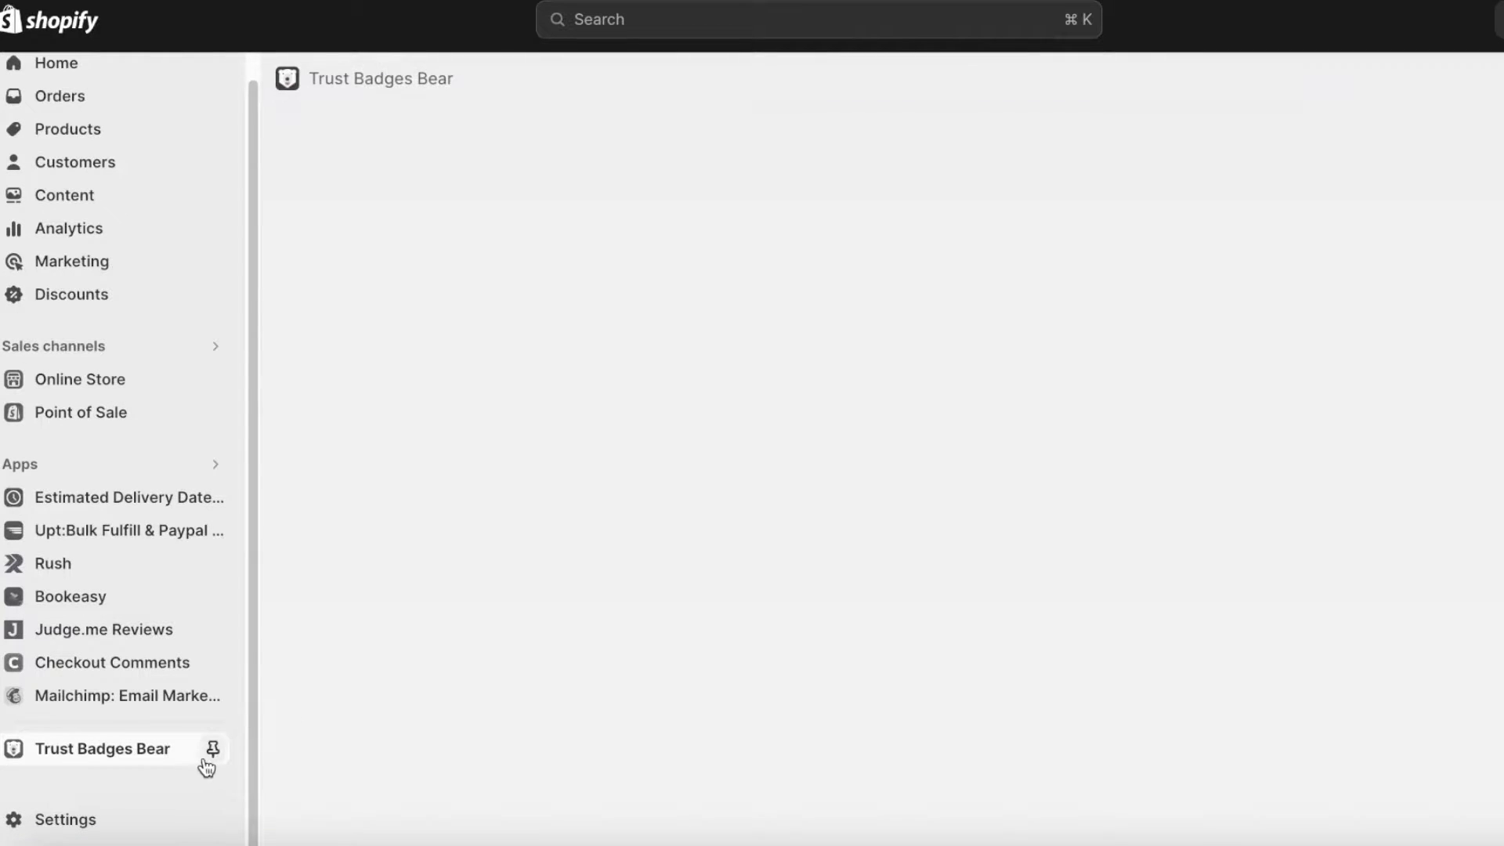
left_click(210, 754)
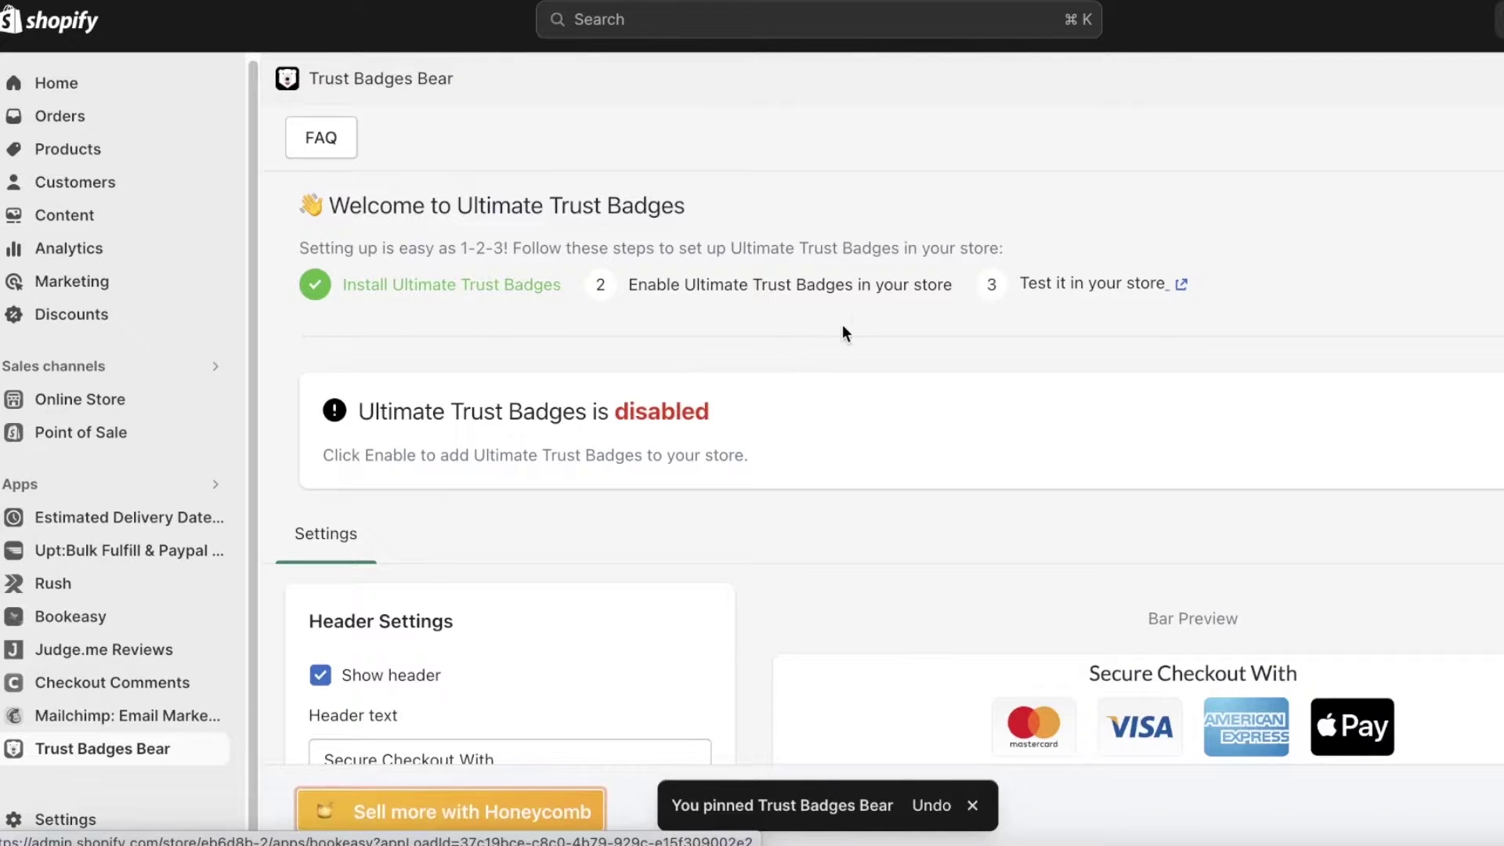
scroll(640, 506, "down", 3)
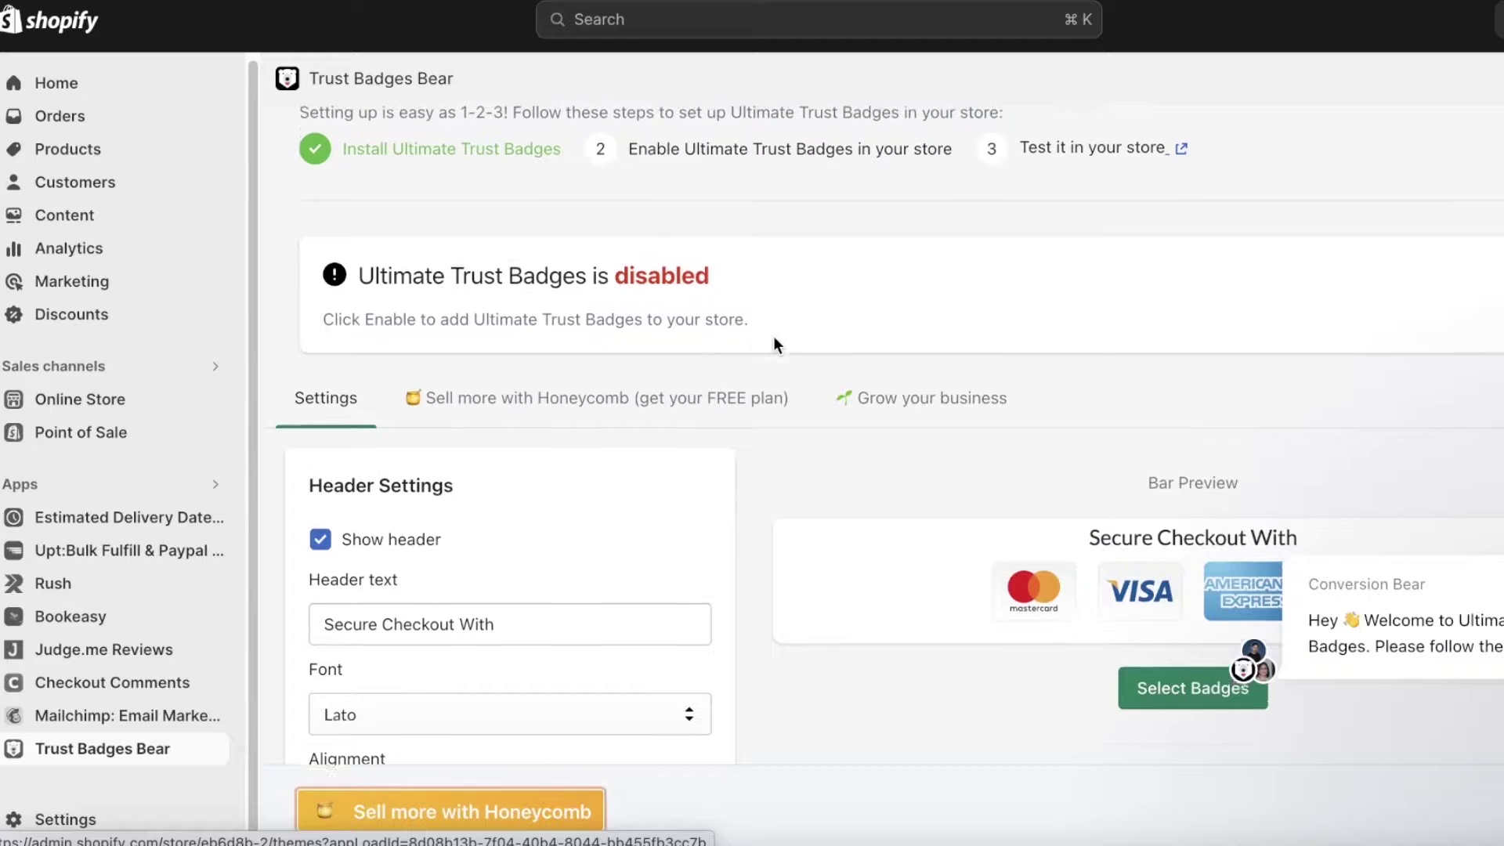
scroll(775, 342, "up", 2)
Enable Ultimate Trust Badges and preview the badges on the live storefront
left_click(1498, 431)
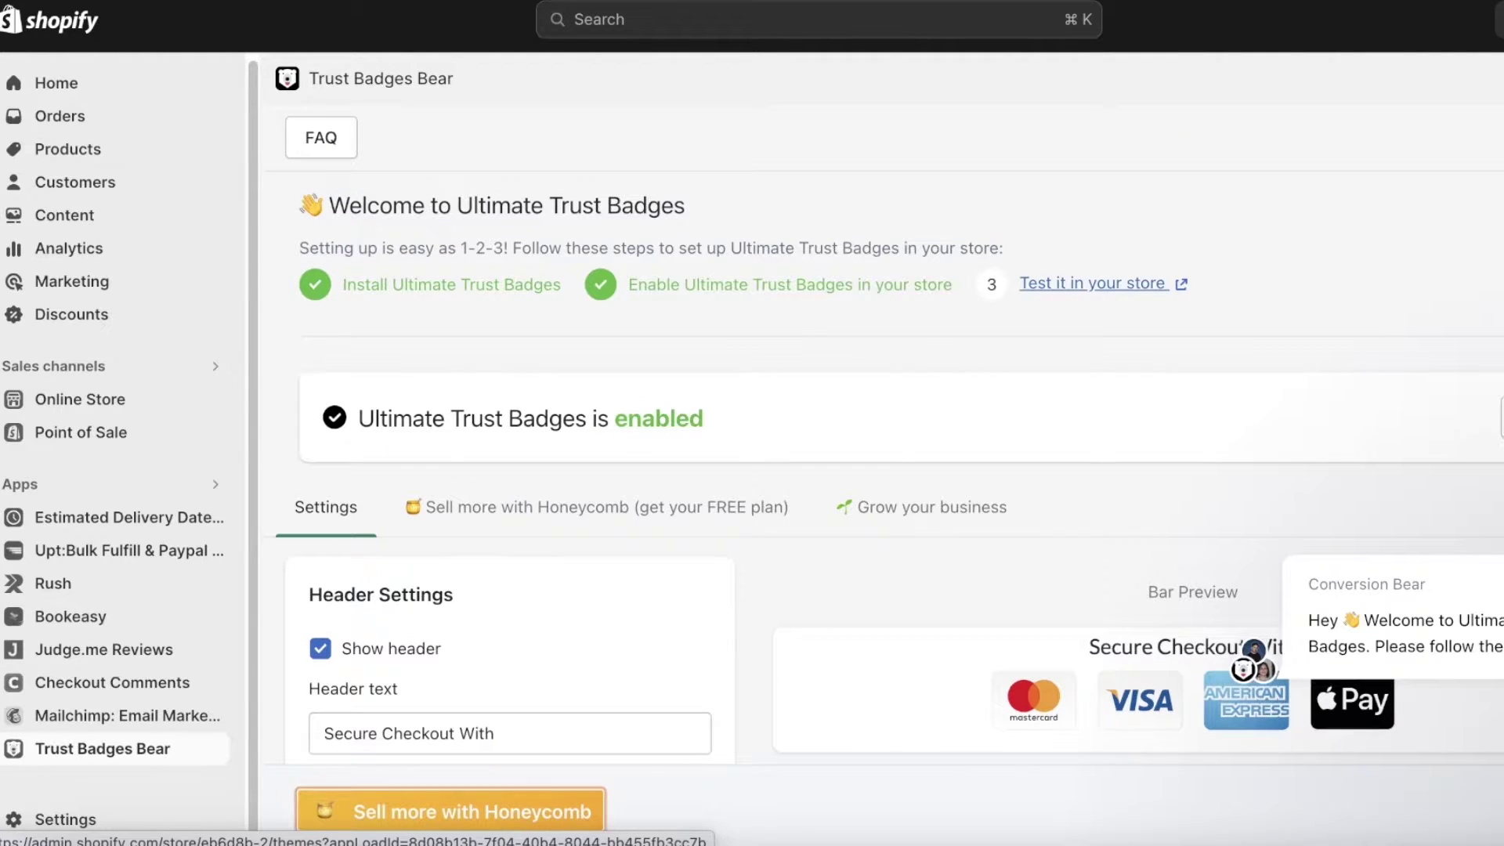
left_click(1046, 287)
scroll(883, 157, "down", 10)
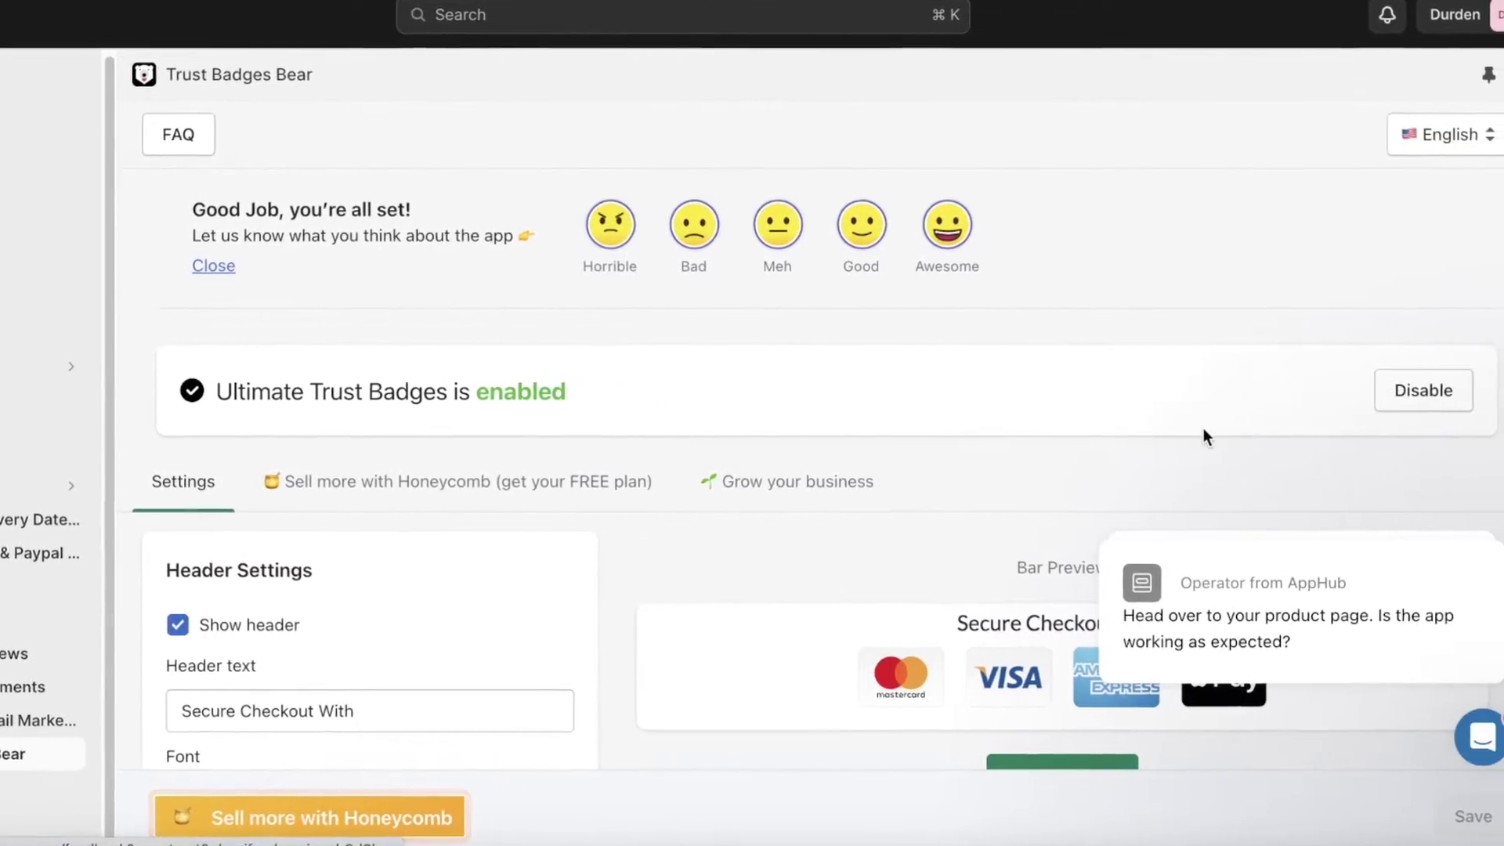
scroll(562, 364, "down", 5)
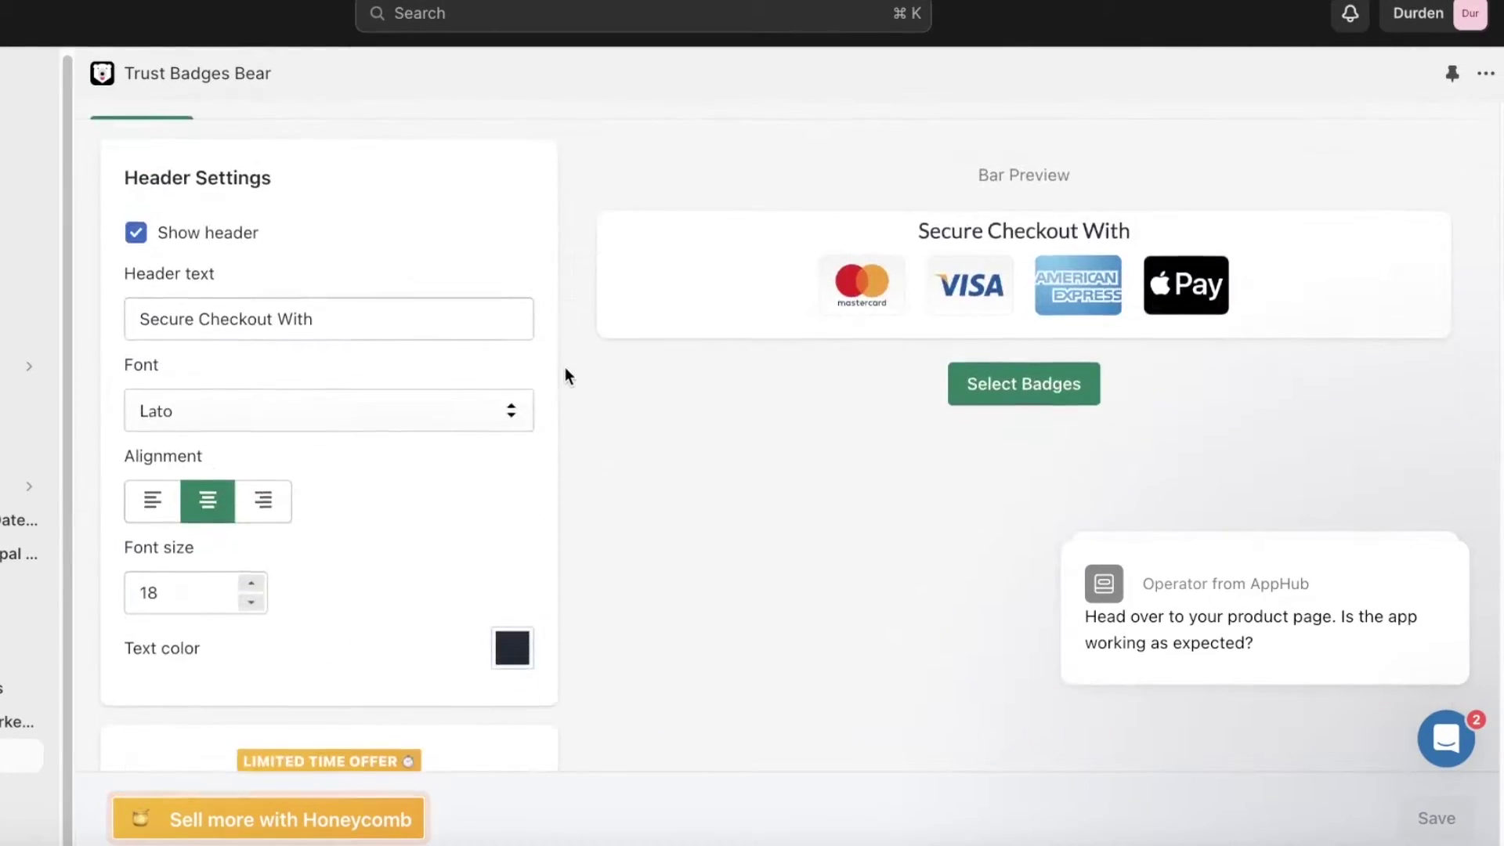
scroll(564, 365, "up", 3)
scroll(559, 378, "down", 4)
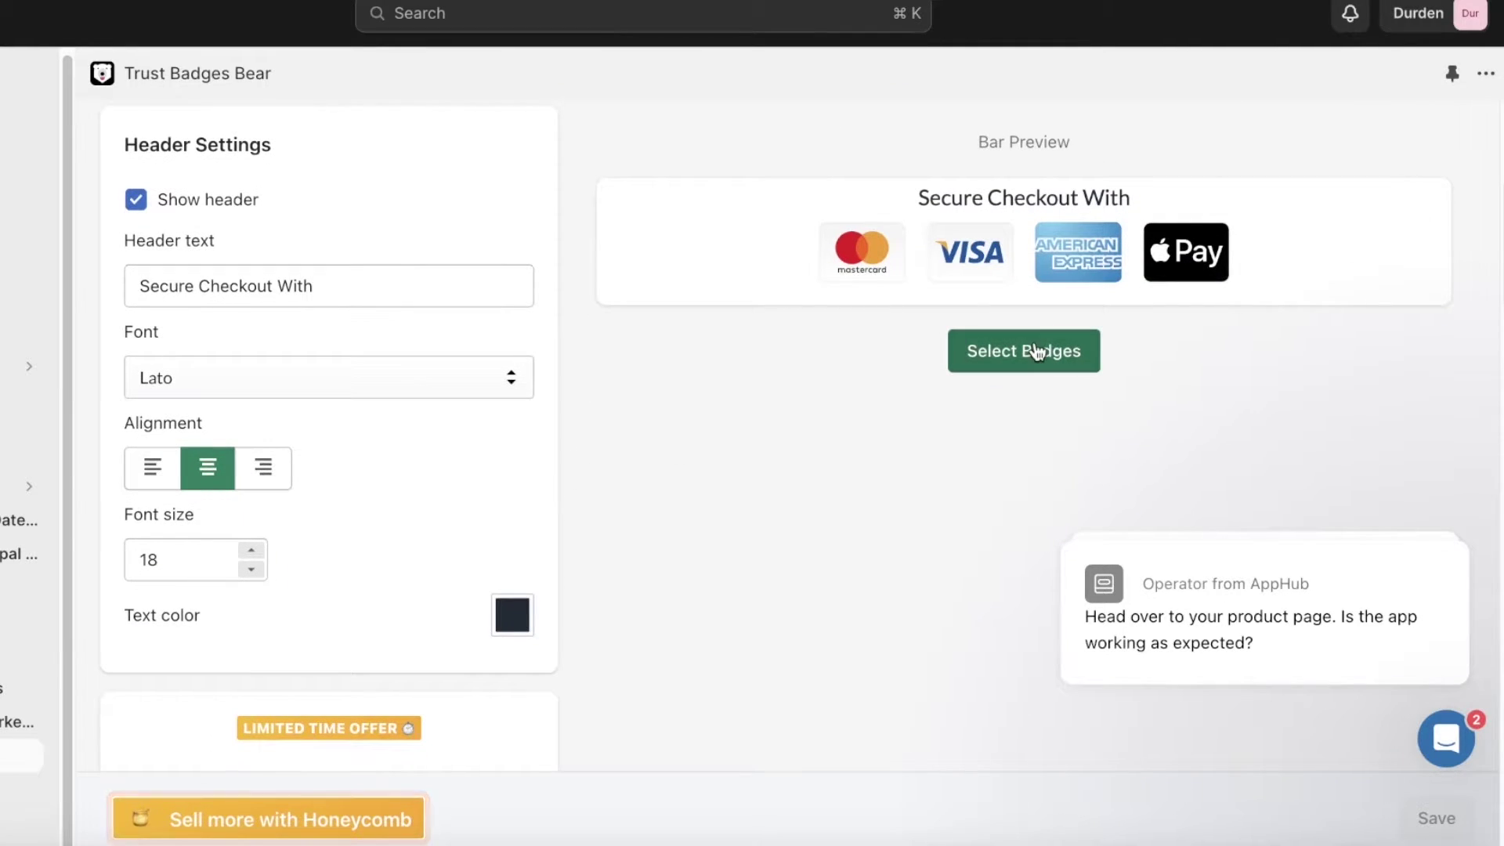
scroll(430, 501, "down", 3)
scroll(332, 542, "down", 5)
scroll(322, 537, "up", 10)
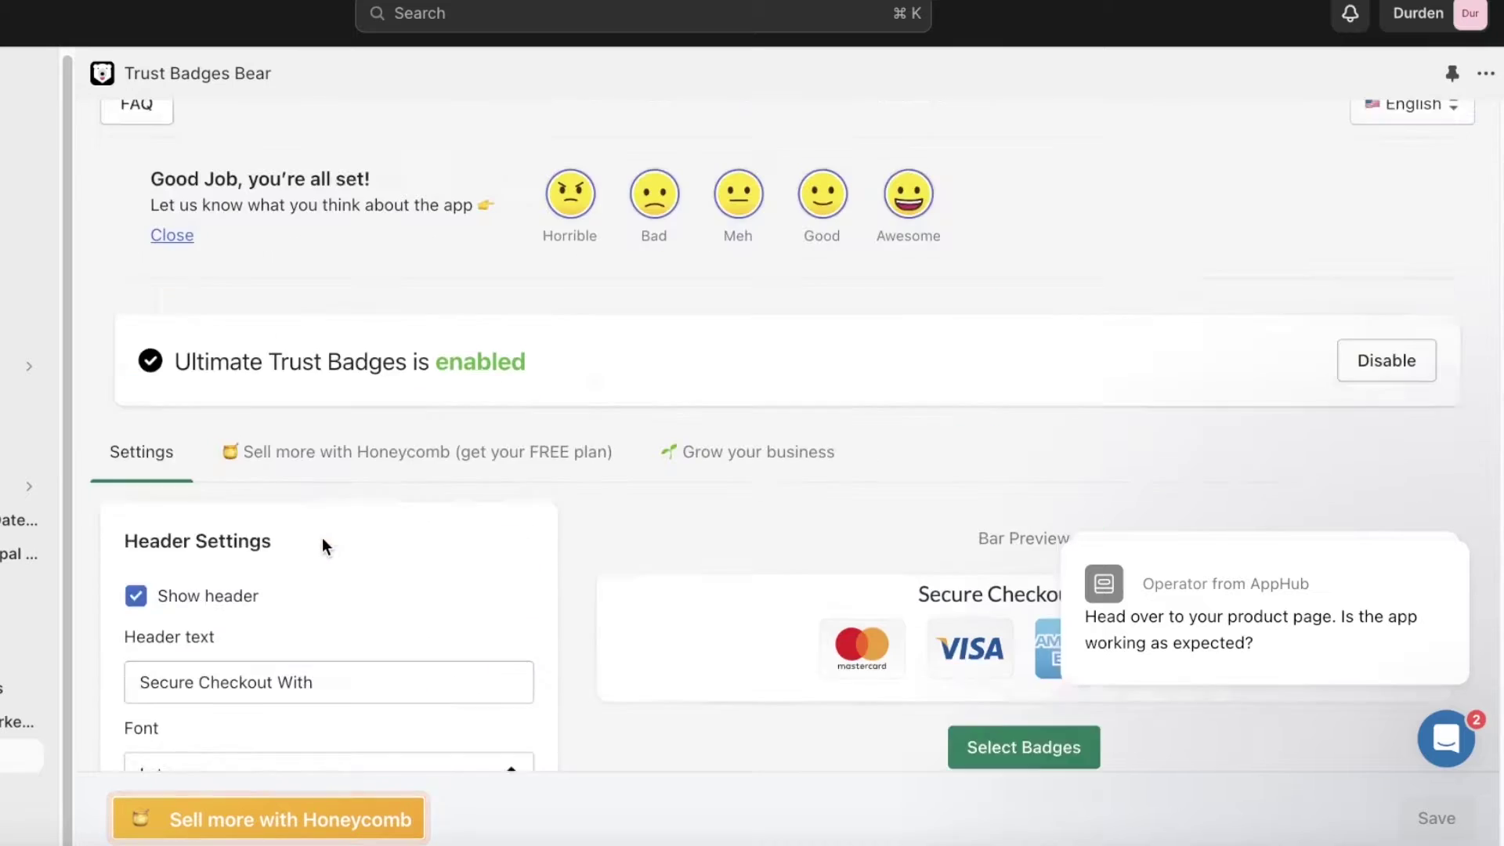
scroll(314, 502, "down", 3)
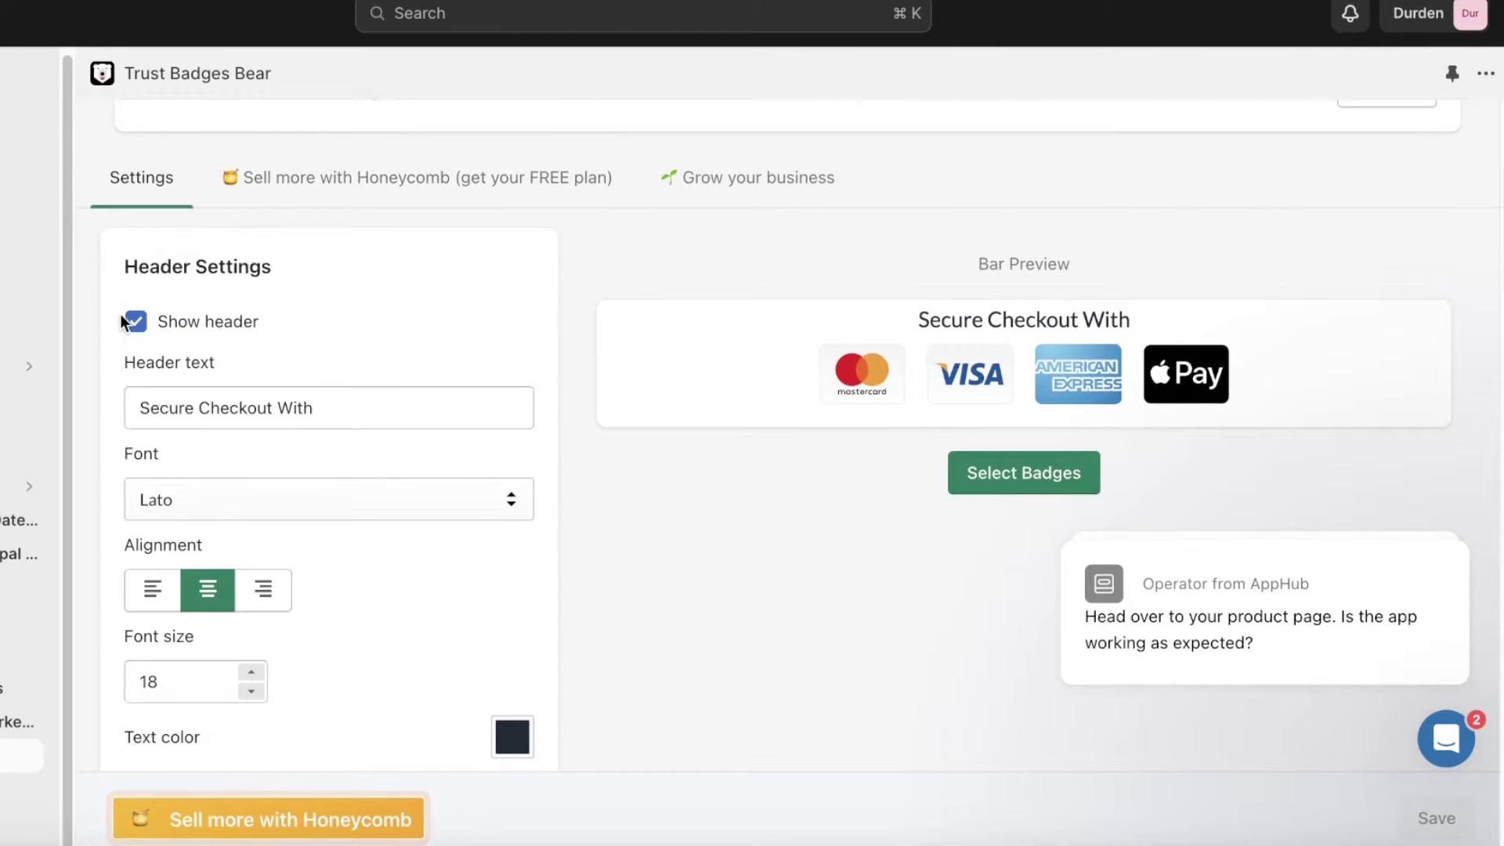
Set the header font to Barlow, keeping the header text 'Secure Checkout With'
triple_click(267, 408)
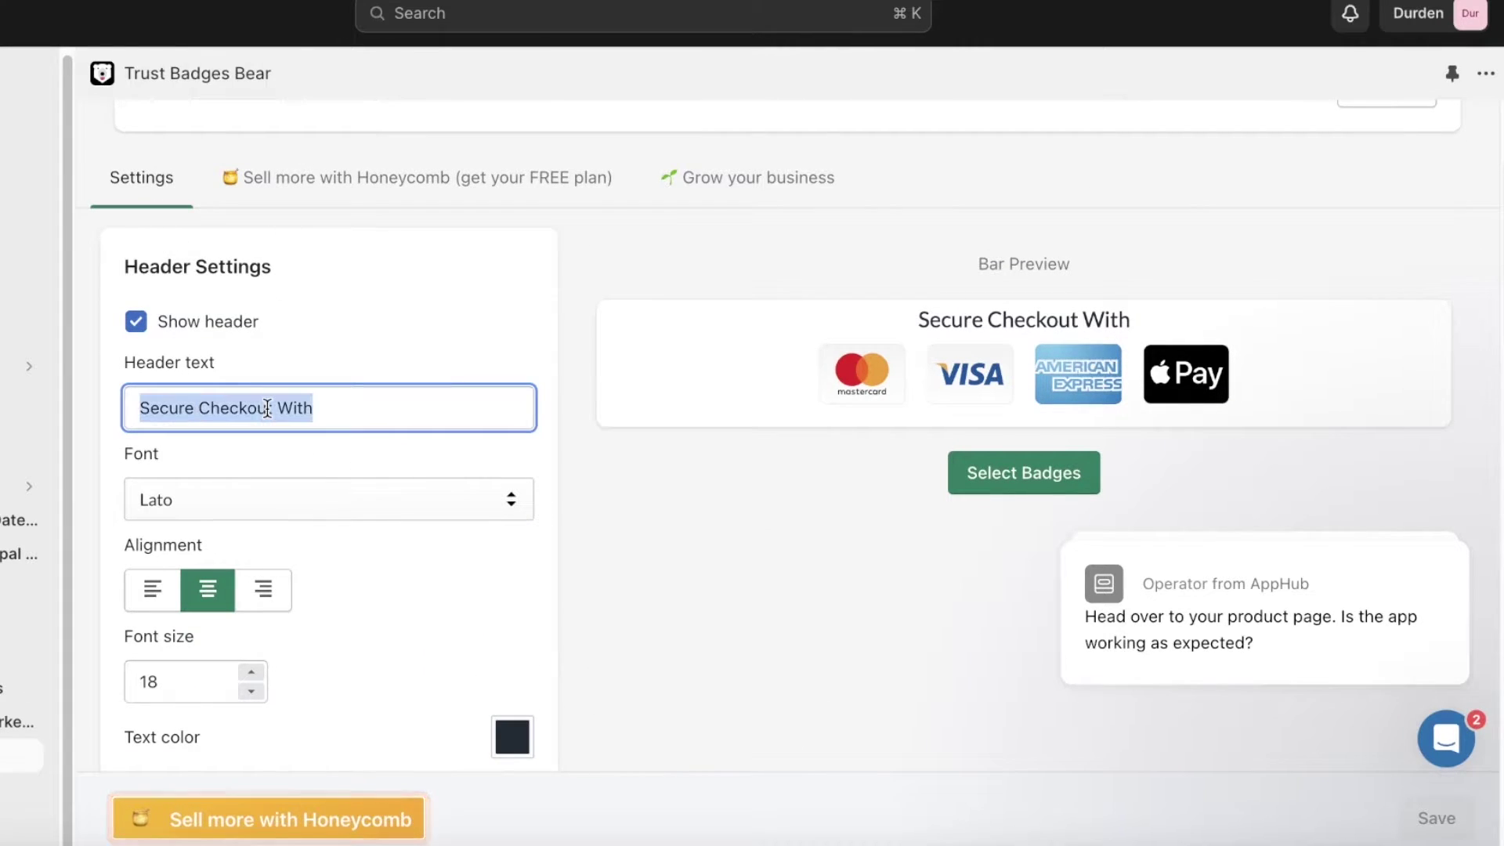
left_click(304, 369)
scroll(251, 383, "down", 1)
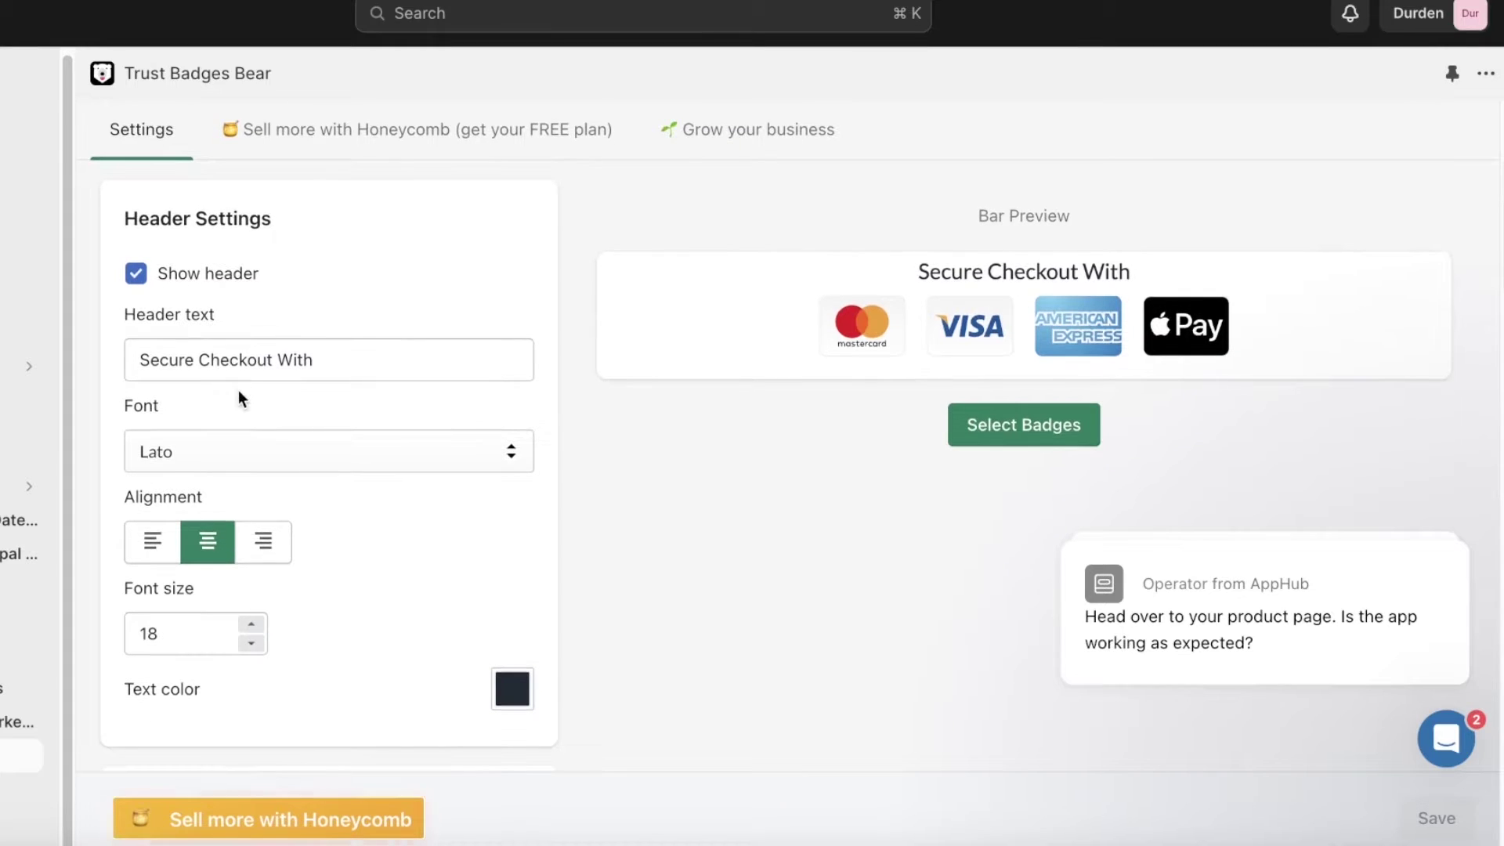
left_click(275, 456)
left_click(241, 493)
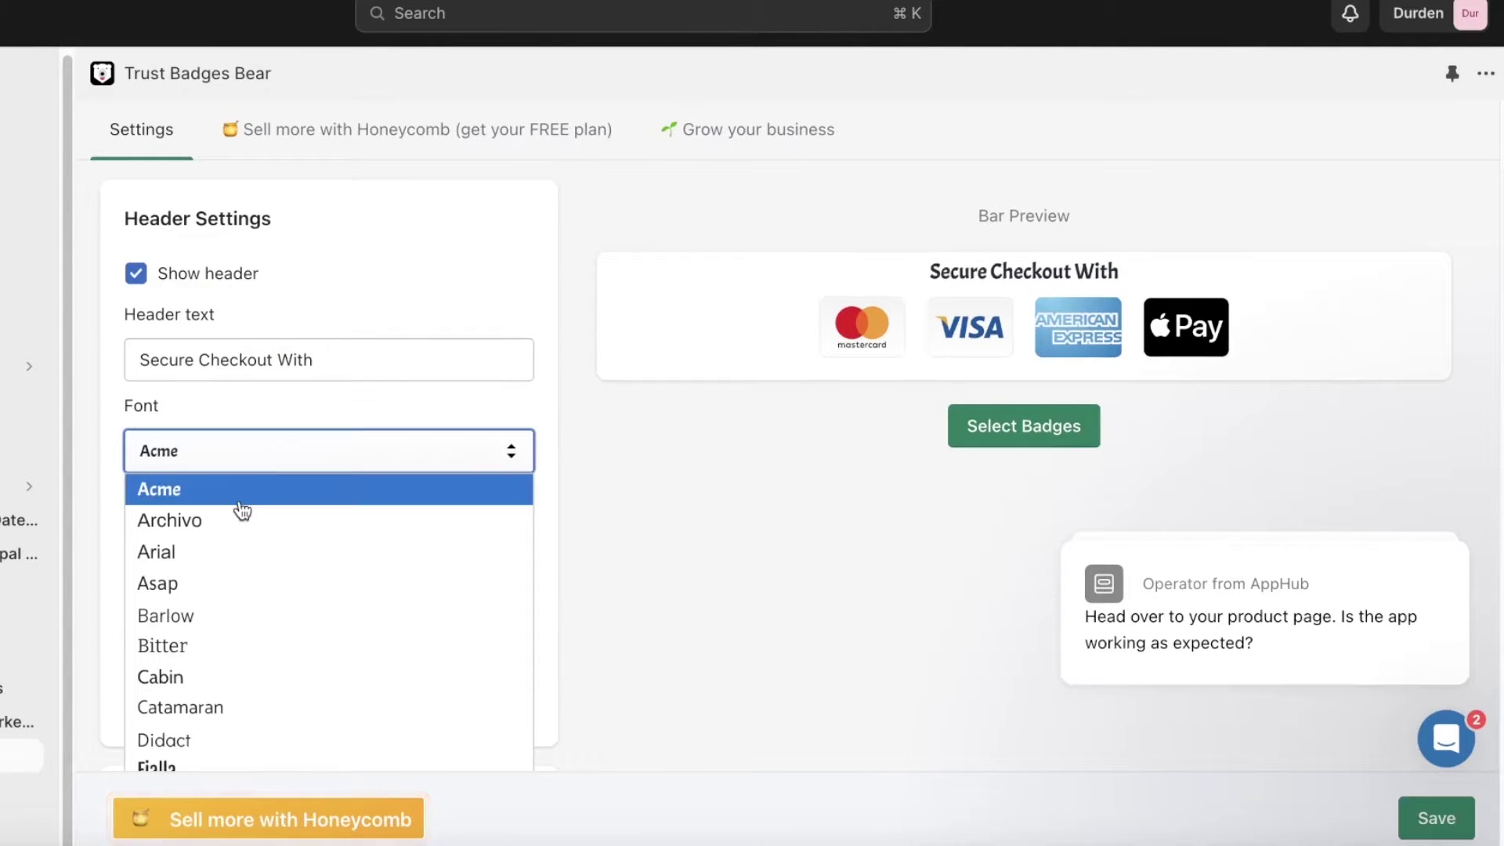
left_click(241, 477)
left_click(223, 611)
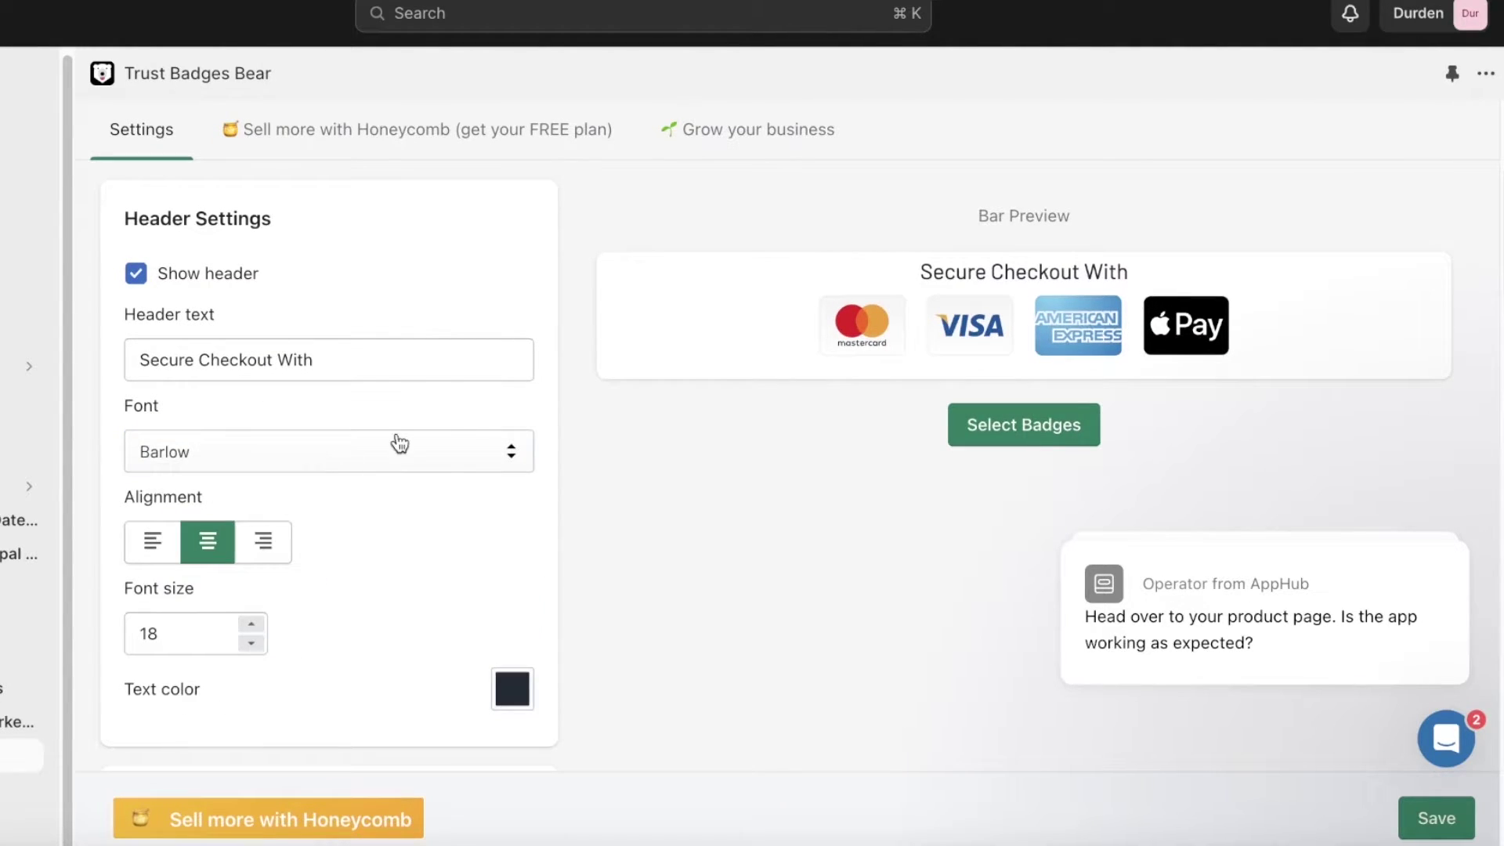
Centre the header text and raise its font size to 20, leaving the colour unchanged
left_click(253, 560)
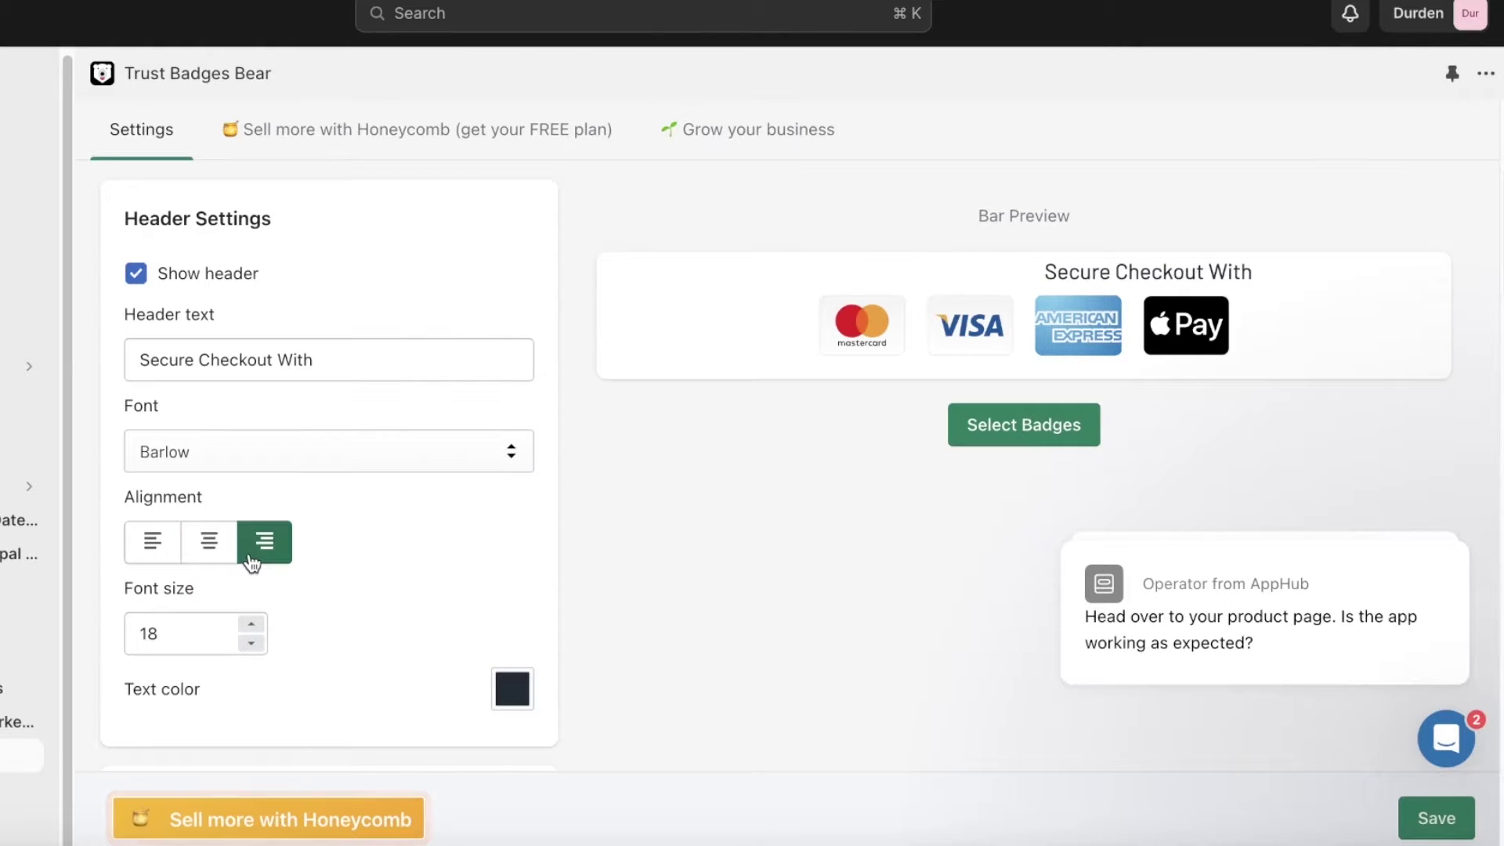
left_click(145, 552)
left_click(181, 553)
scroll(188, 561, "down", 3)
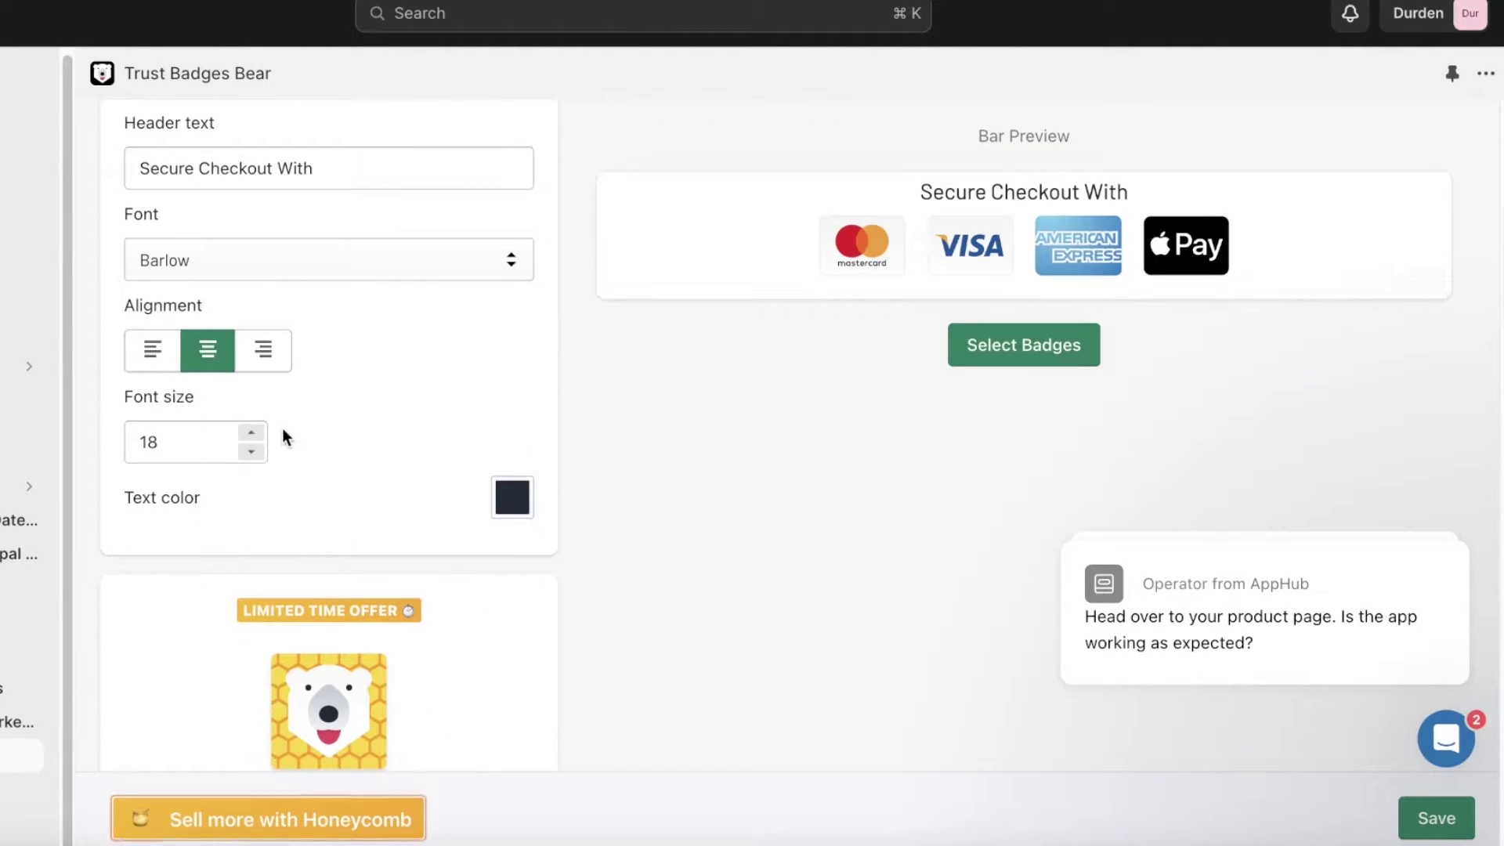
left_click(254, 432)
left_click(254, 433)
scroll(420, 450, "down", 1)
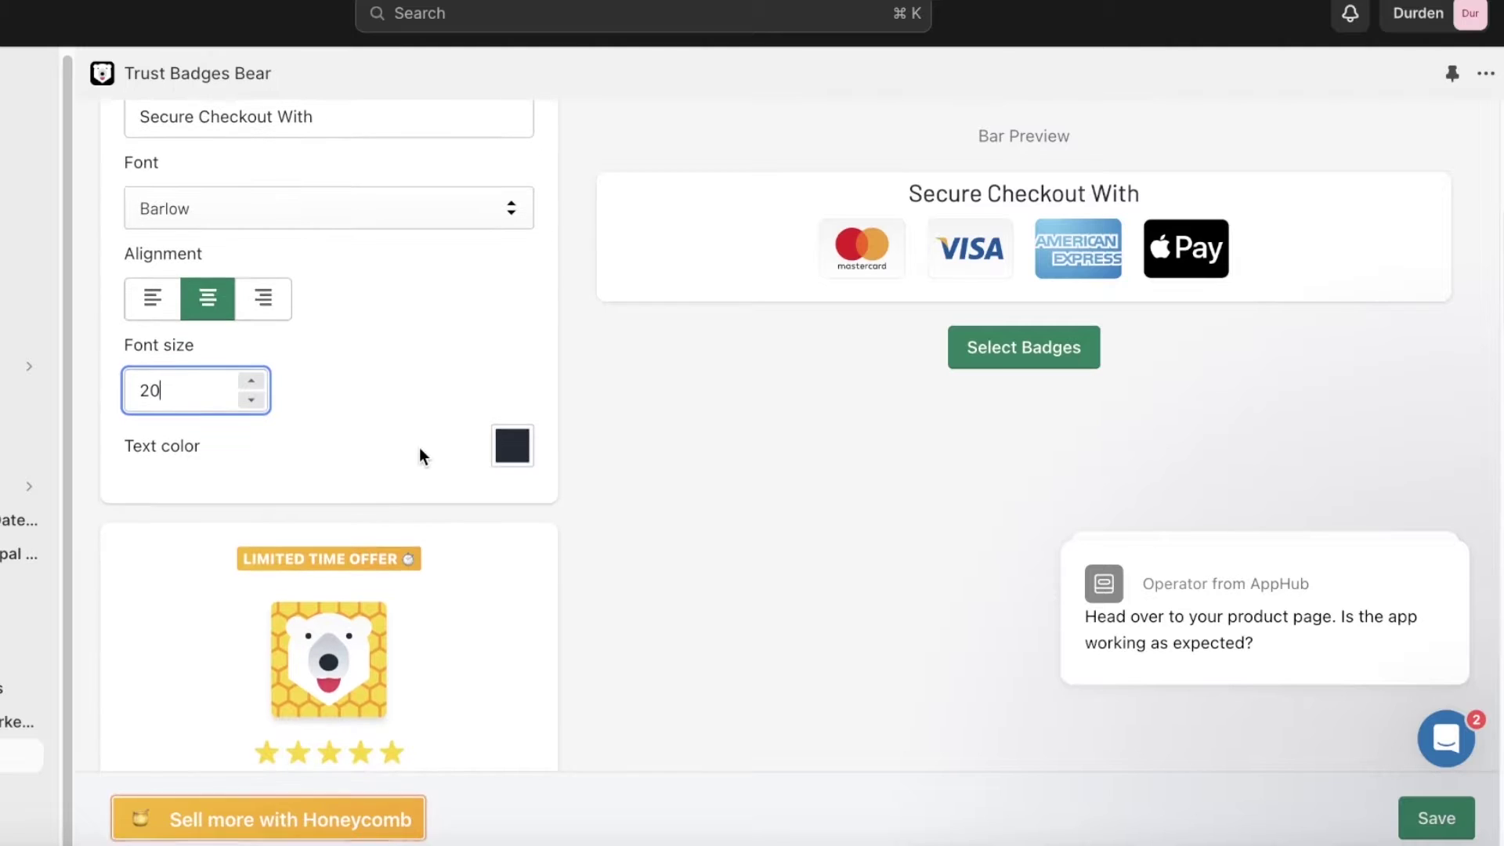
left_click(512, 445)
left_click(436, 335)
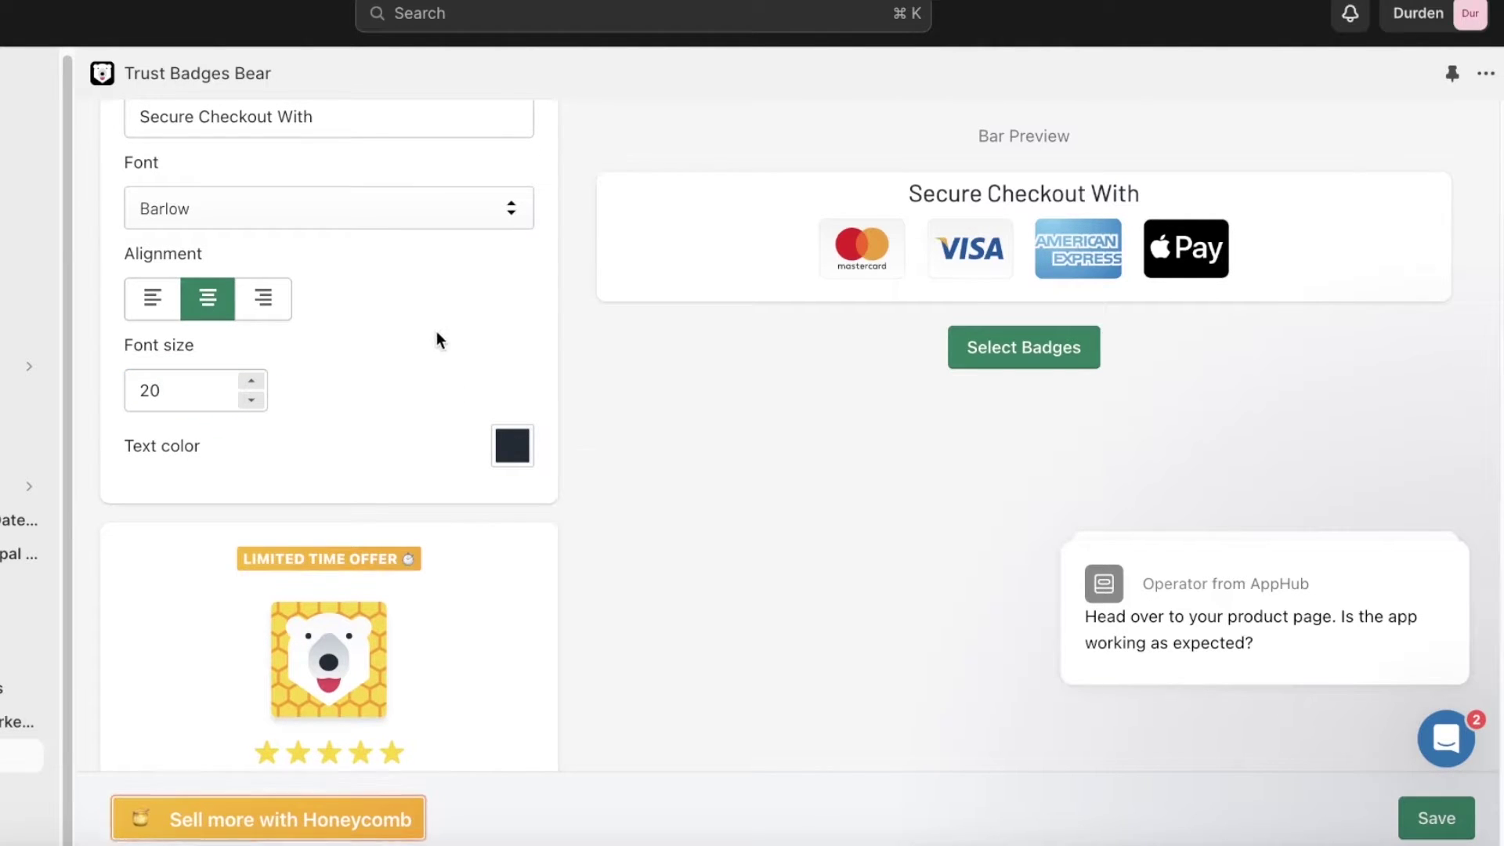
scroll(437, 335, "down", 5)
Keep the badges in Card style after trying Mono Card, Original and Mono
scroll(441, 317, "down", 7)
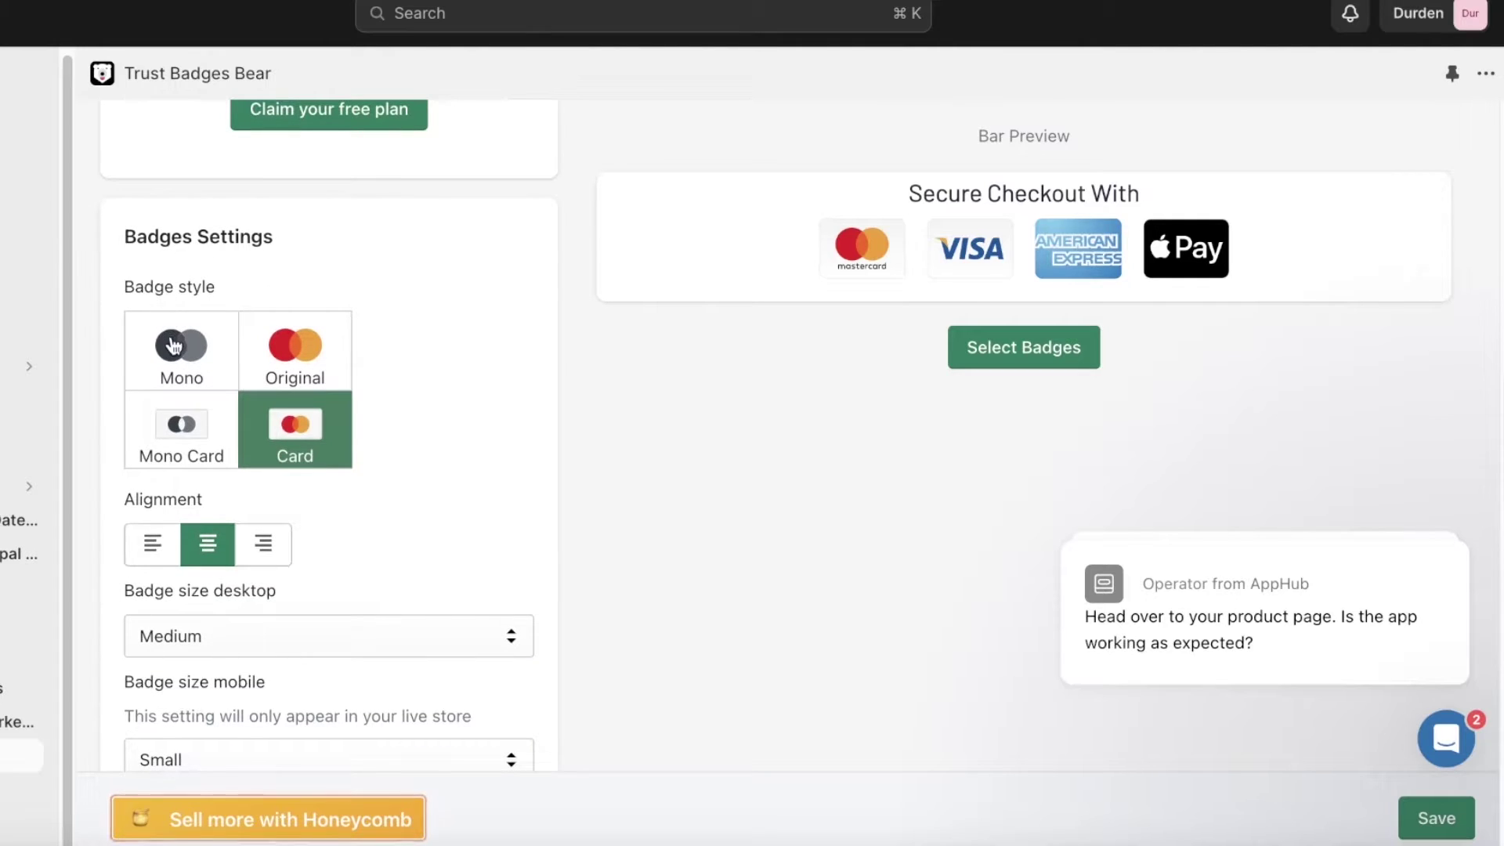
left_click(156, 448)
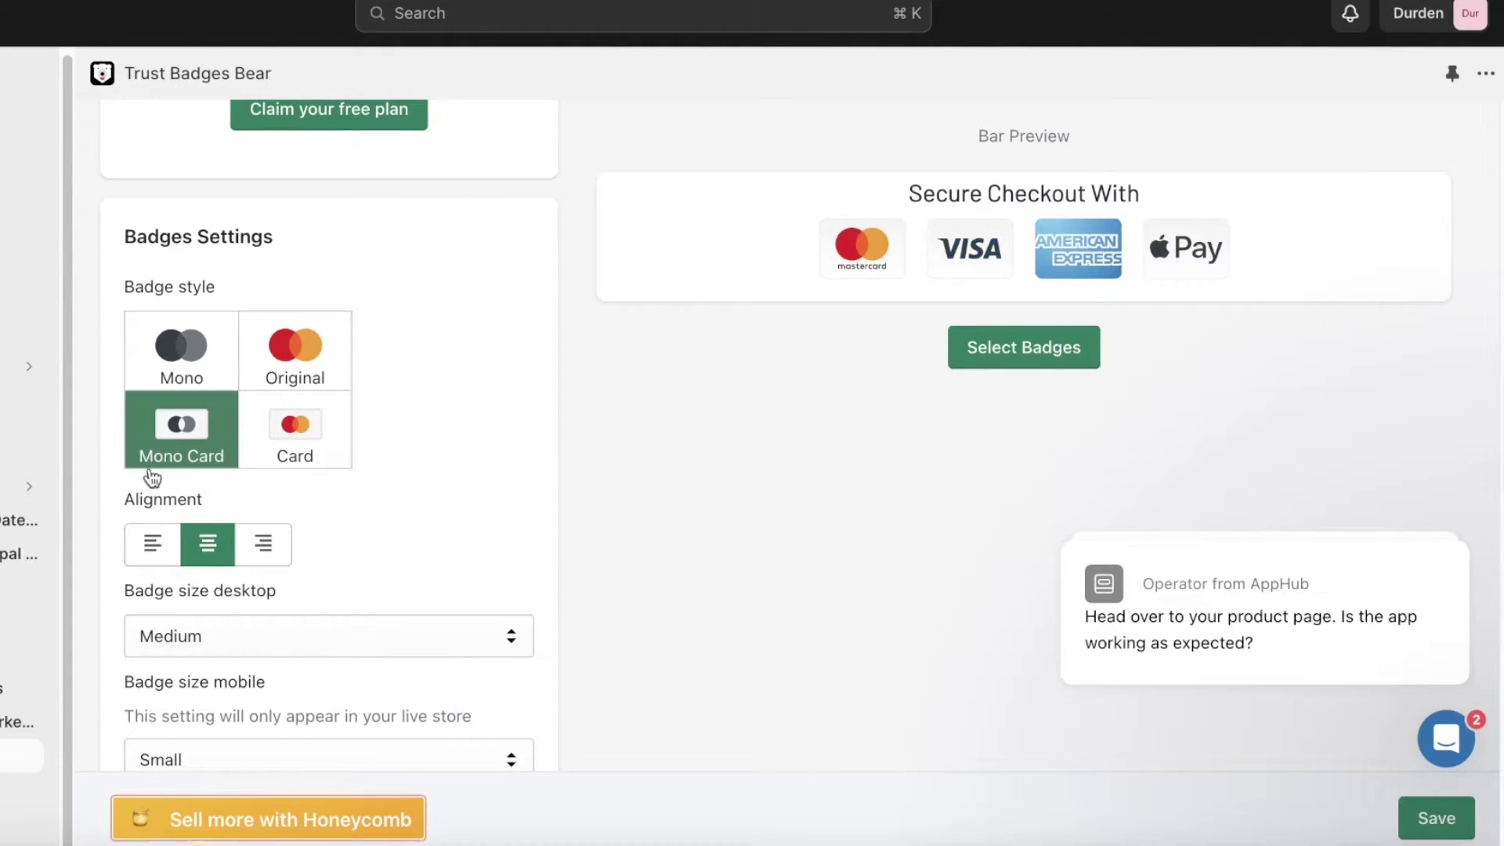
left_click(293, 370)
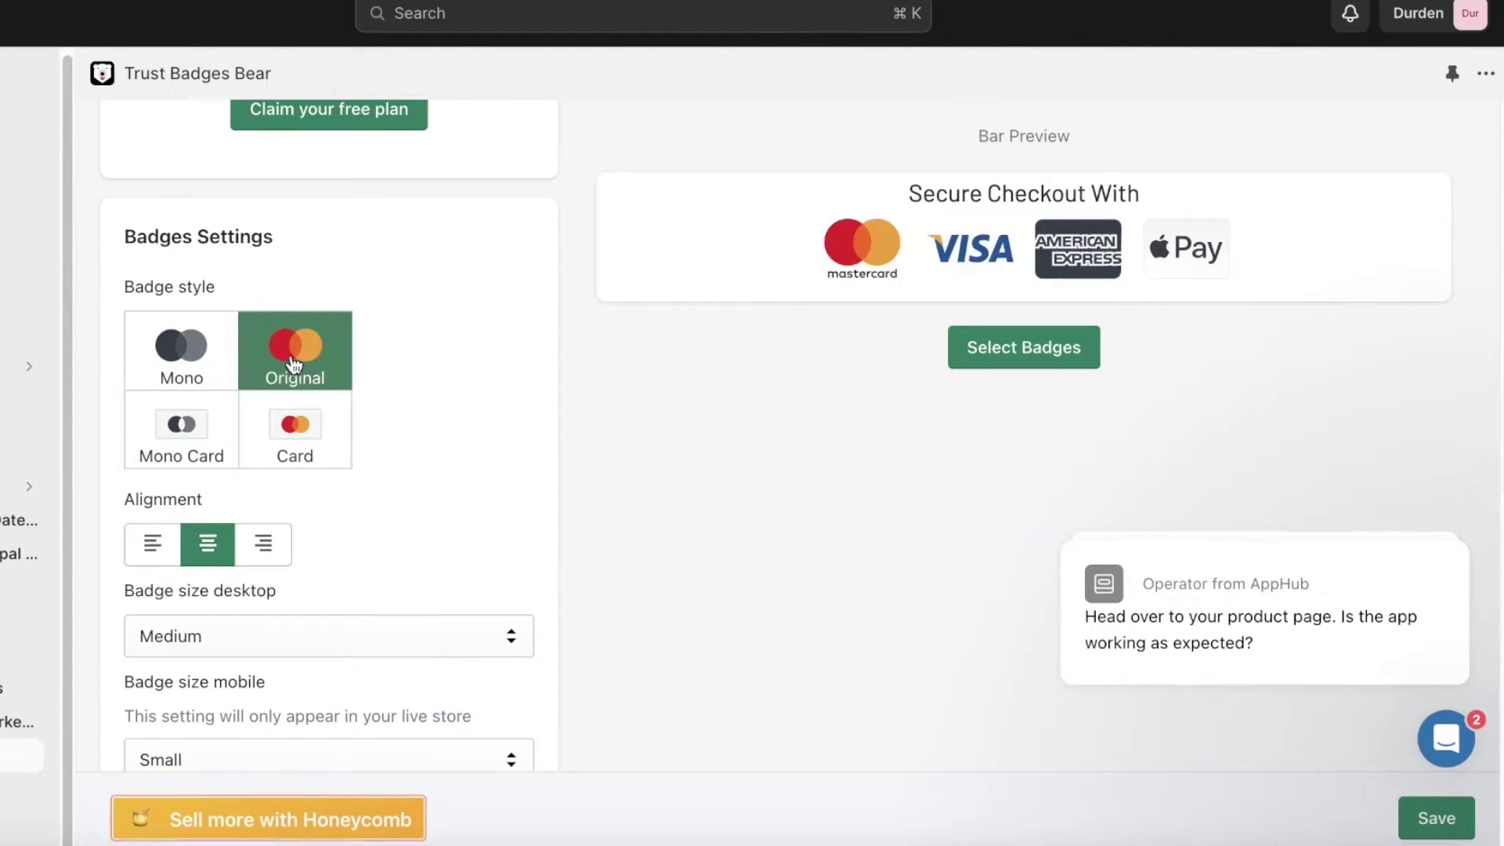
left_click(312, 466)
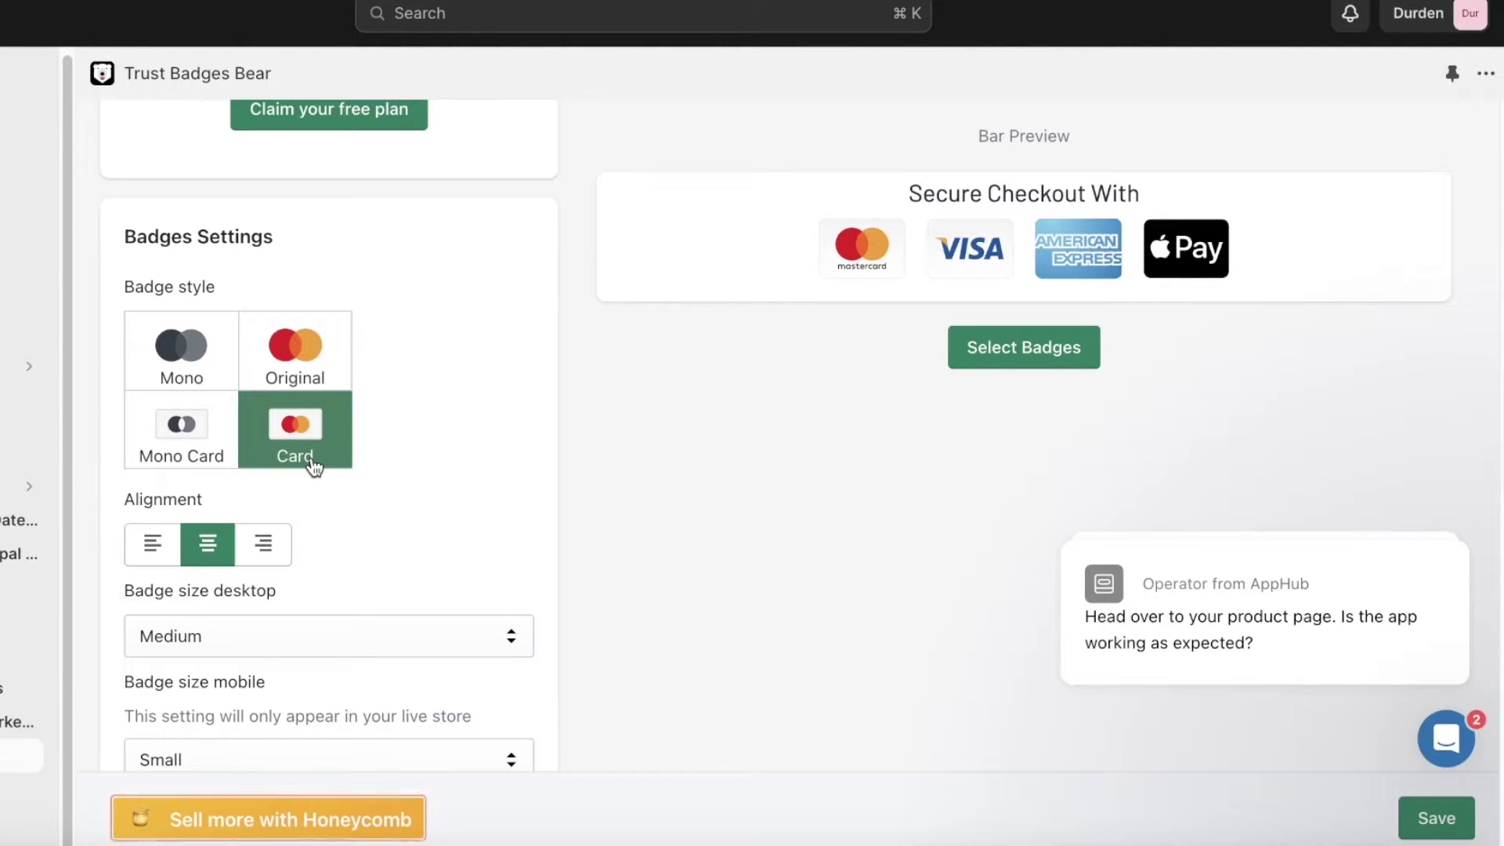
left_click(162, 376)
left_click(296, 430)
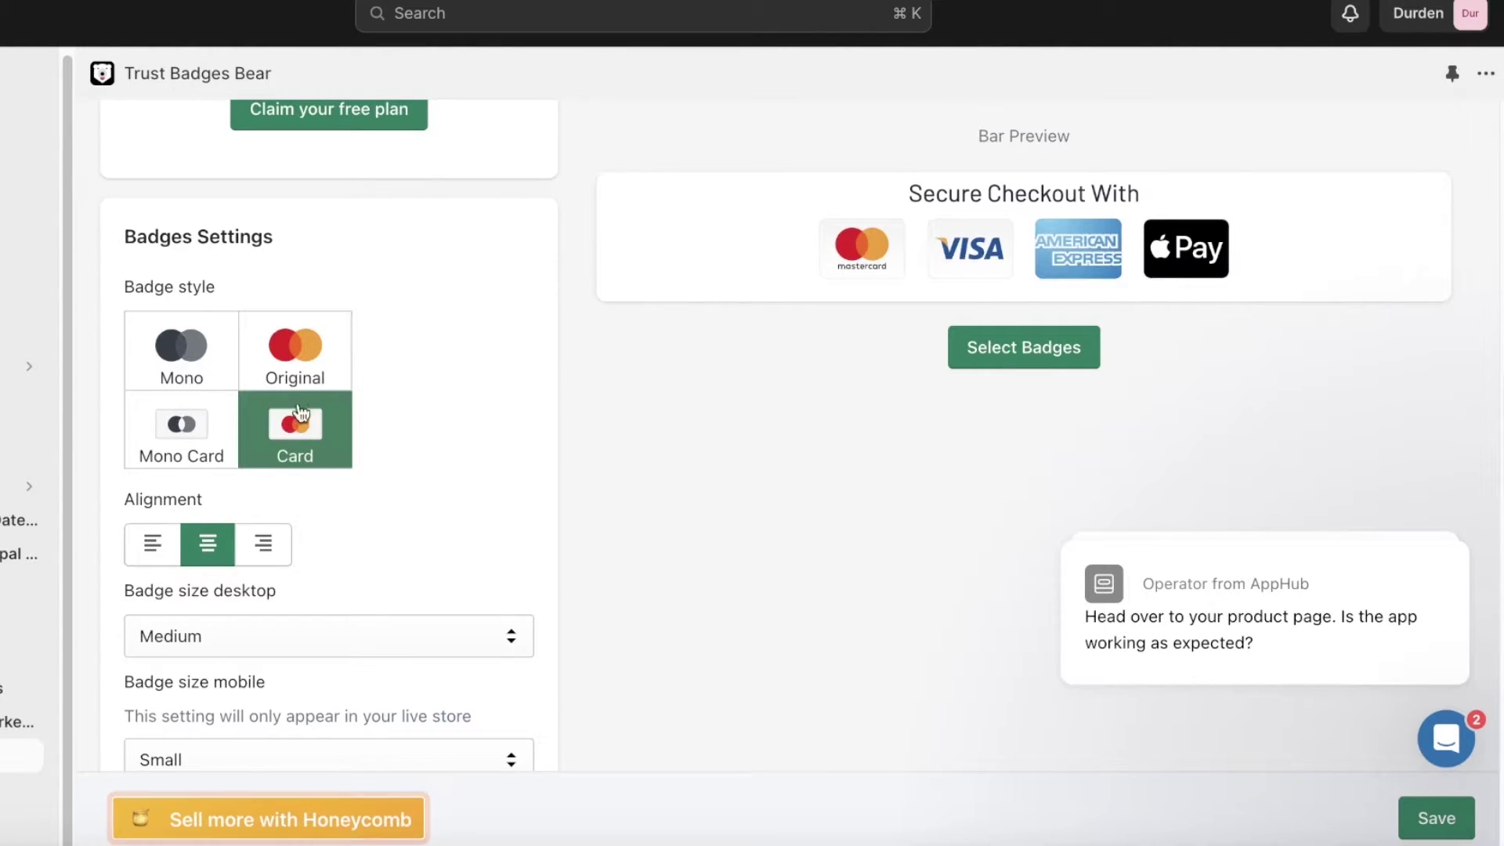
Set both desktop and mobile badge sizes to Small
scroll(322, 447, "down", 3)
left_click(185, 376)
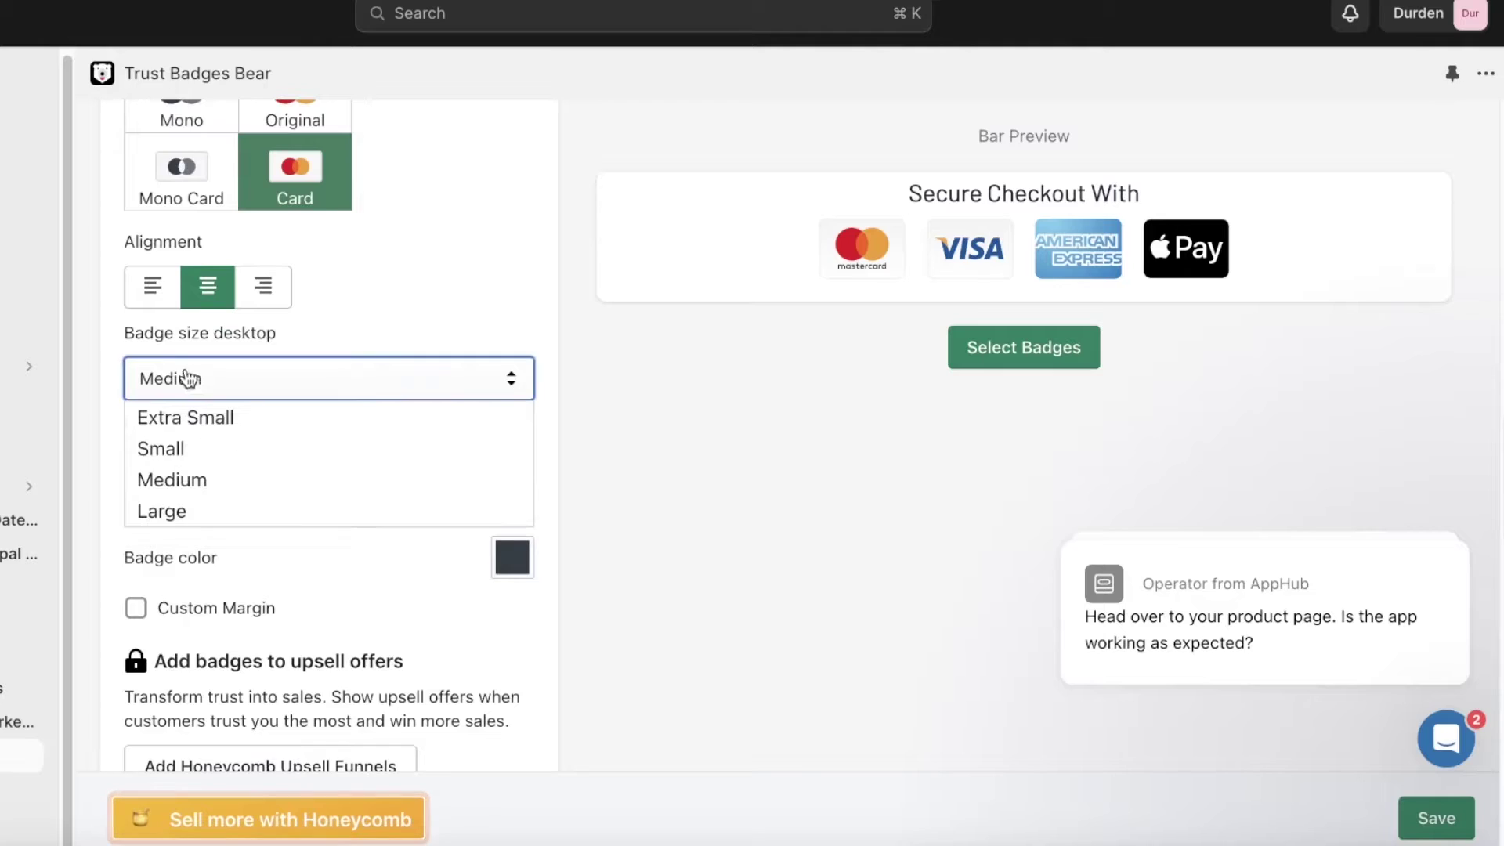
left_click(248, 417)
left_click(242, 394)
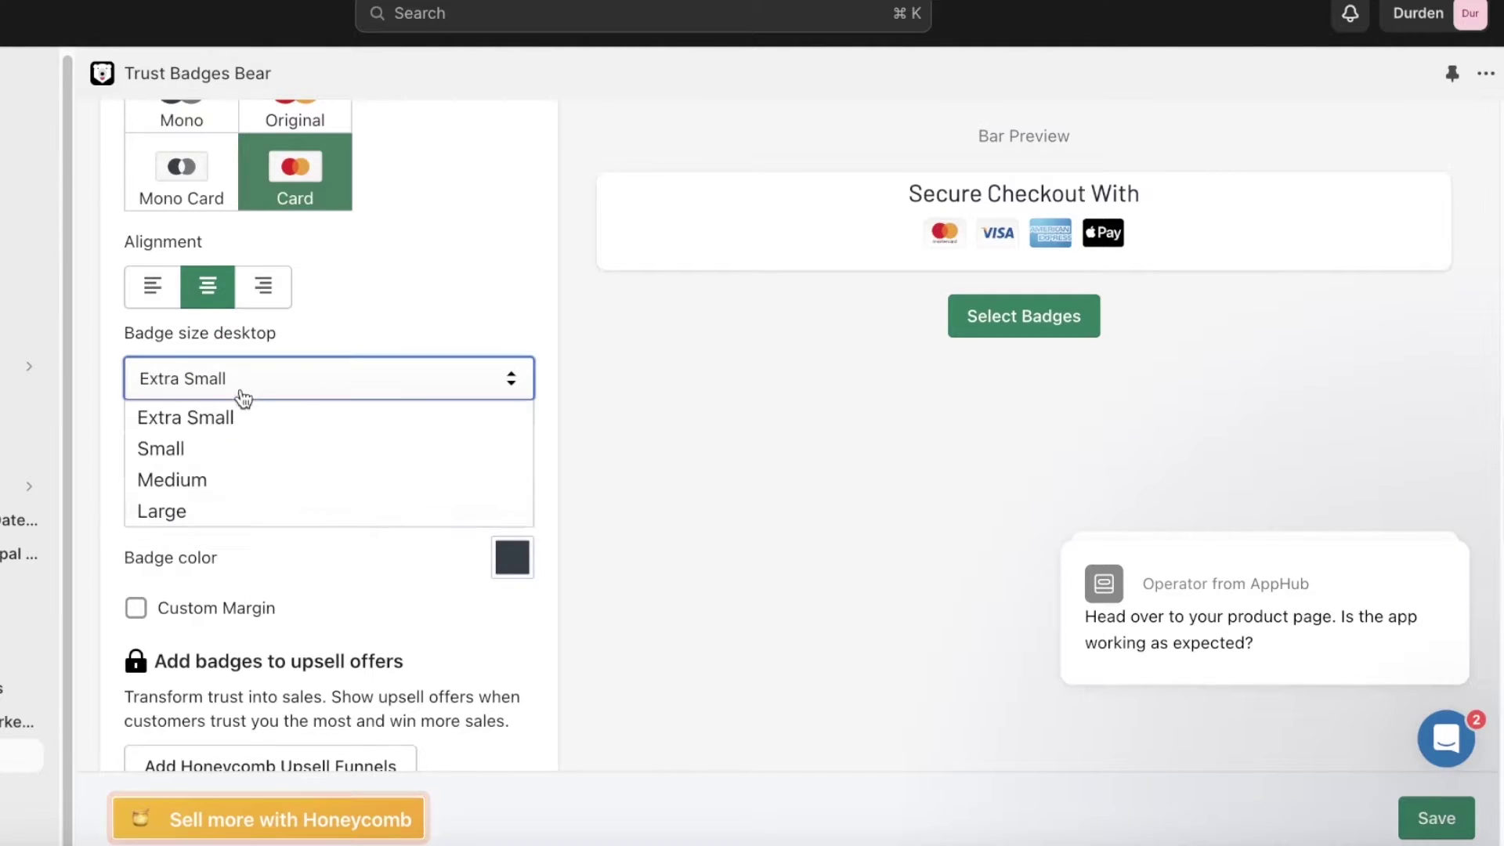
left_click(217, 449)
left_click(233, 390)
left_click(231, 479)
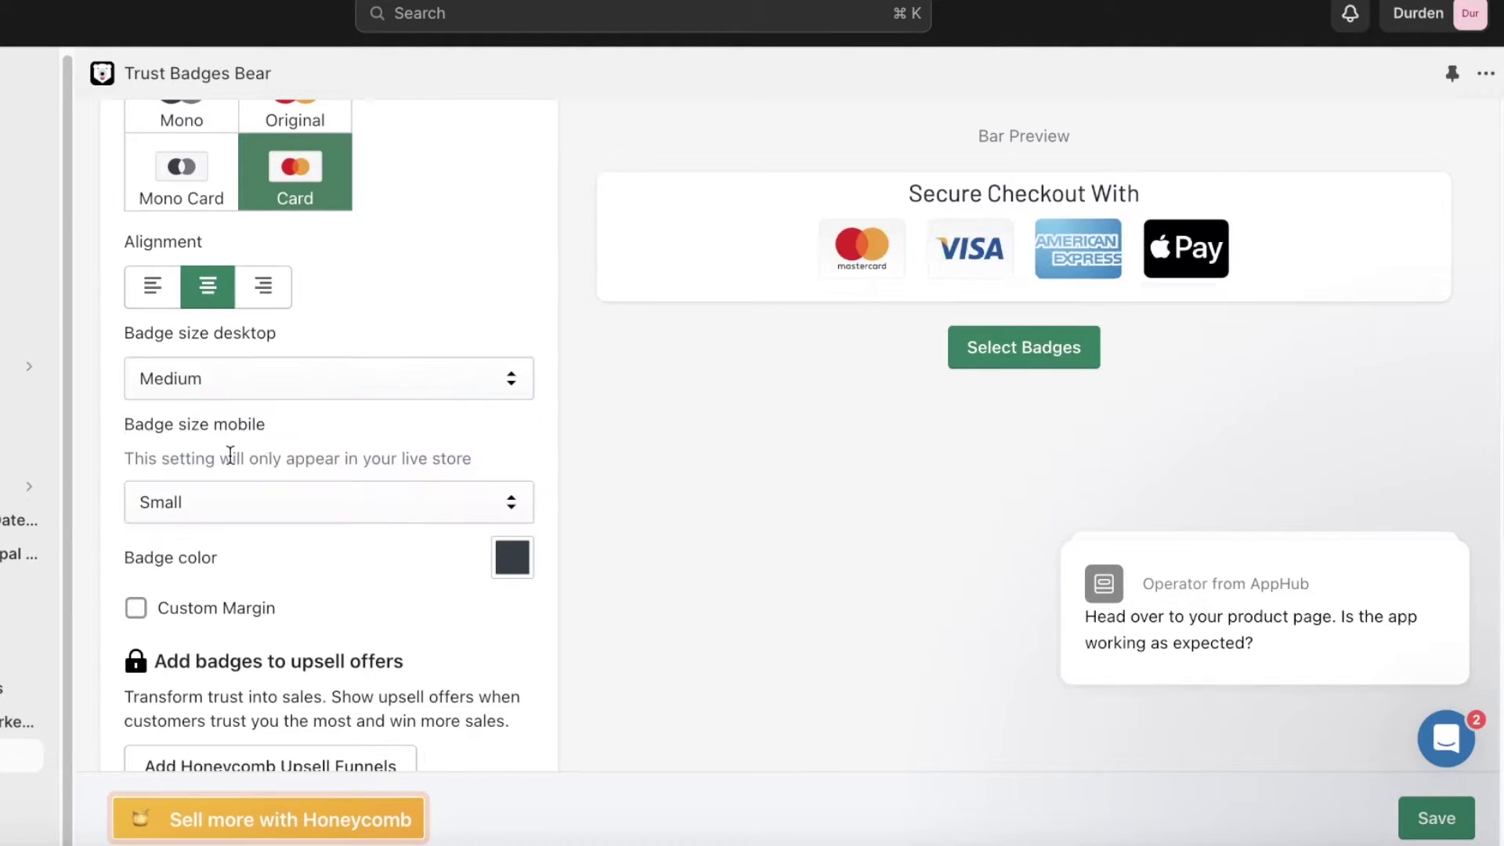
left_click(305, 390)
left_click(297, 511)
left_click(314, 383)
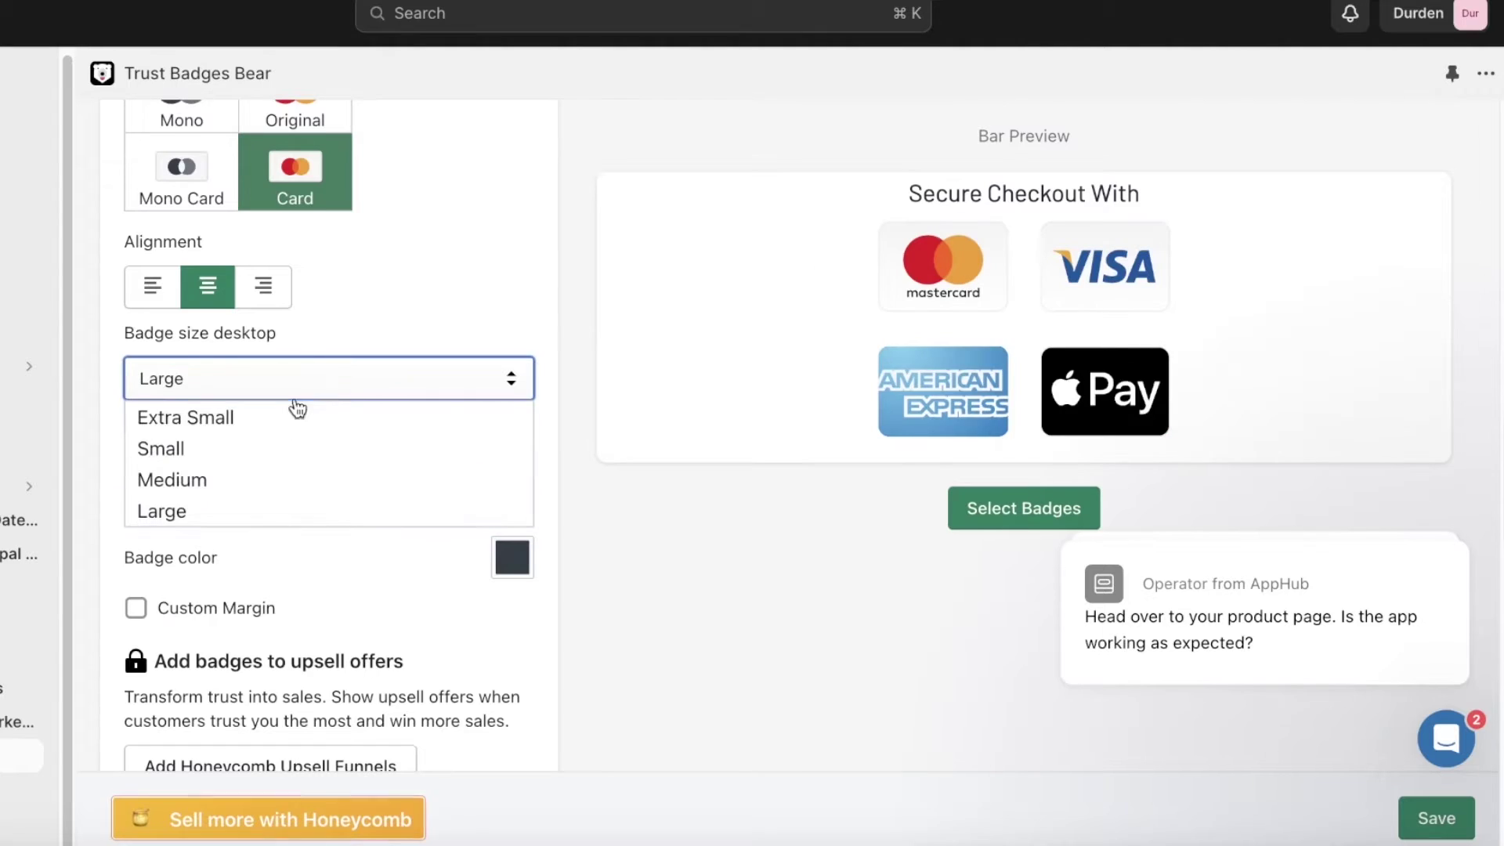
left_click(279, 448)
left_click(200, 509)
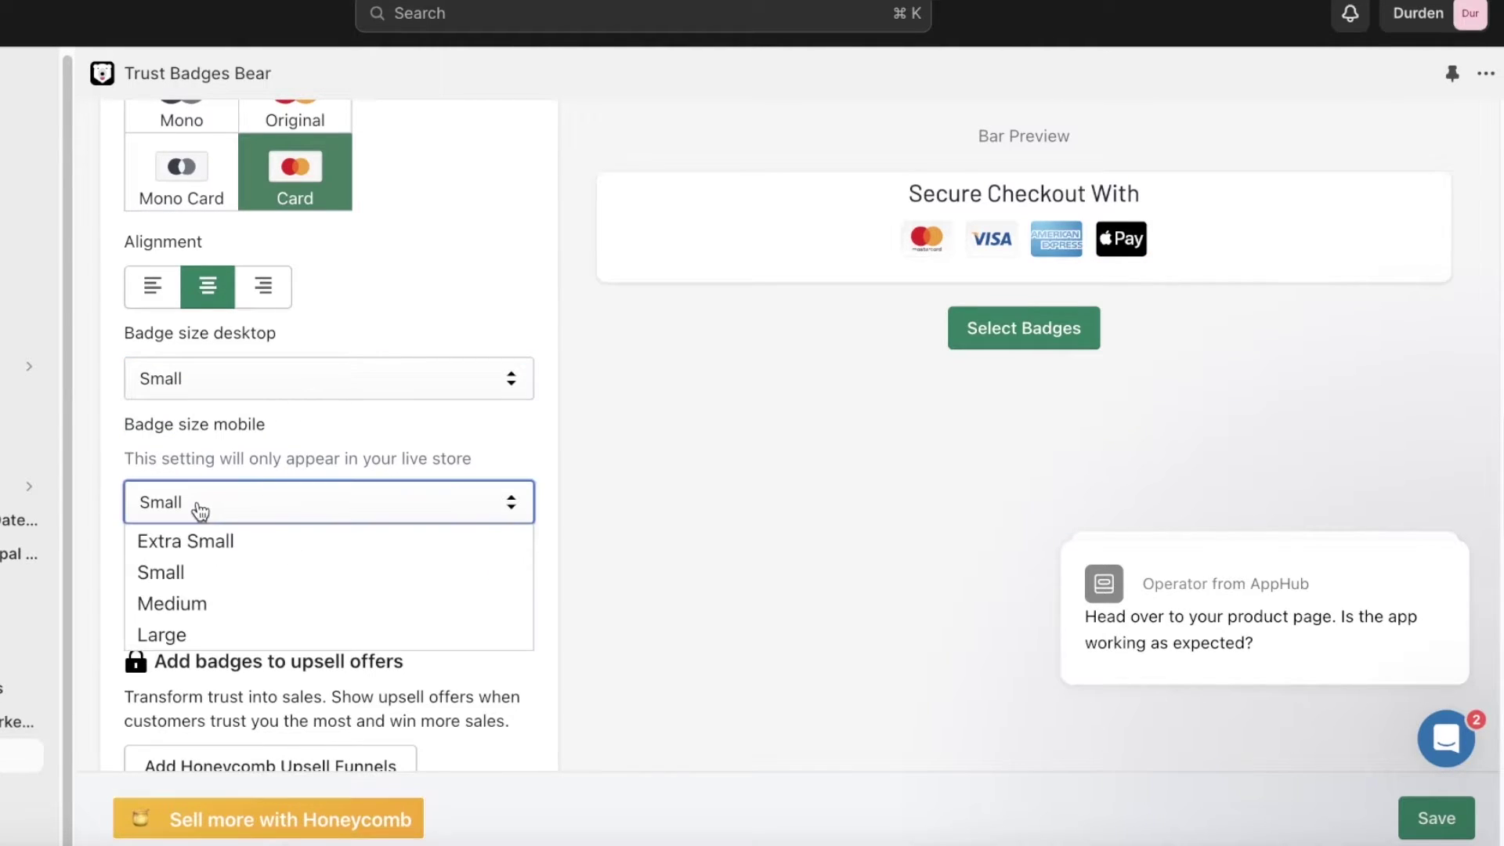
left_click(226, 574)
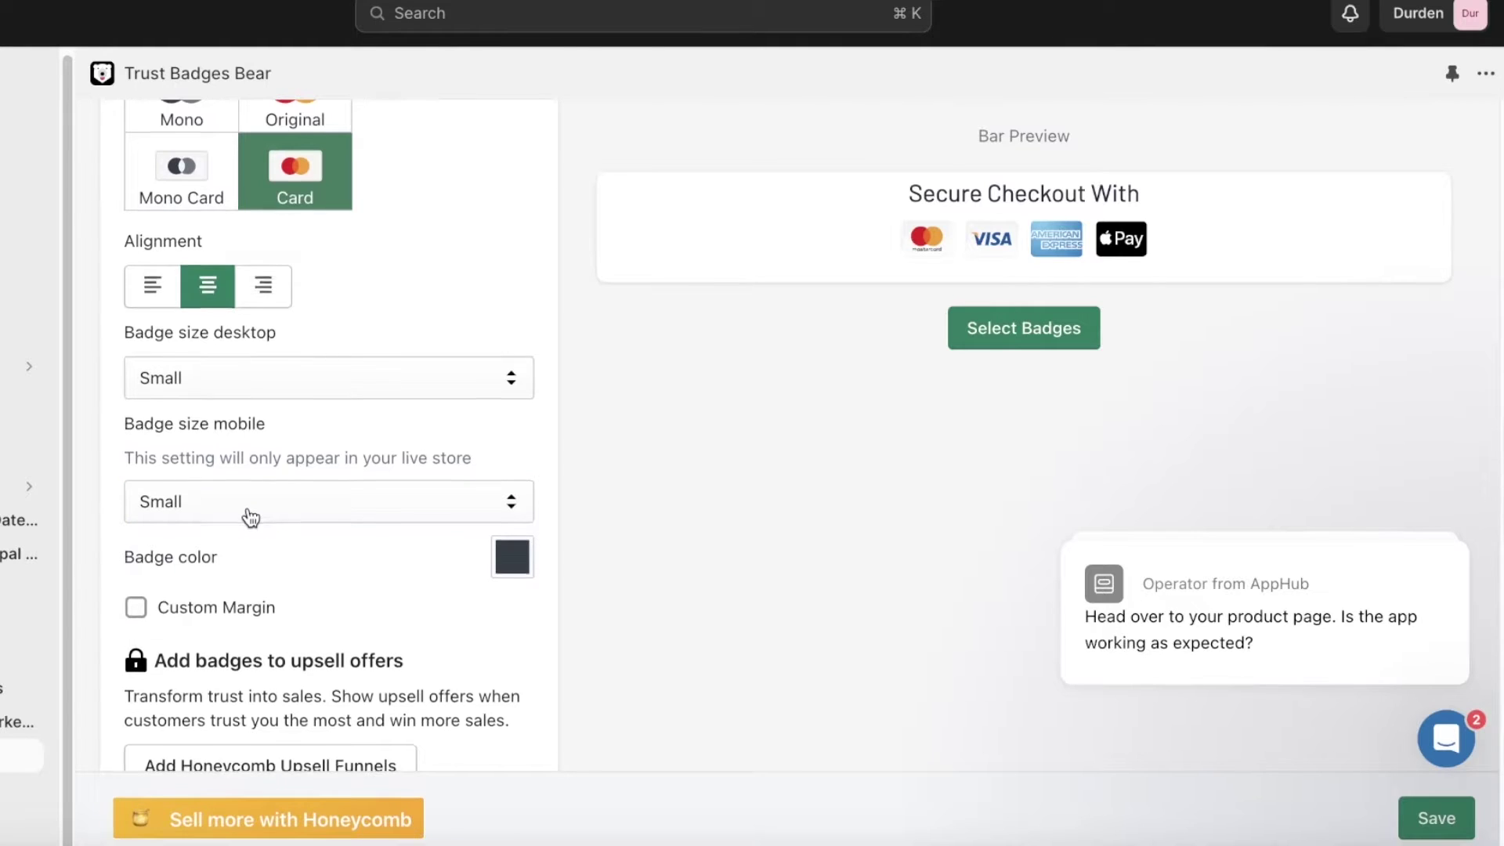
Turn on Custom Margin with top 4 px and bottom 1 px
scroll(251, 510, "down", 4)
left_click(220, 338)
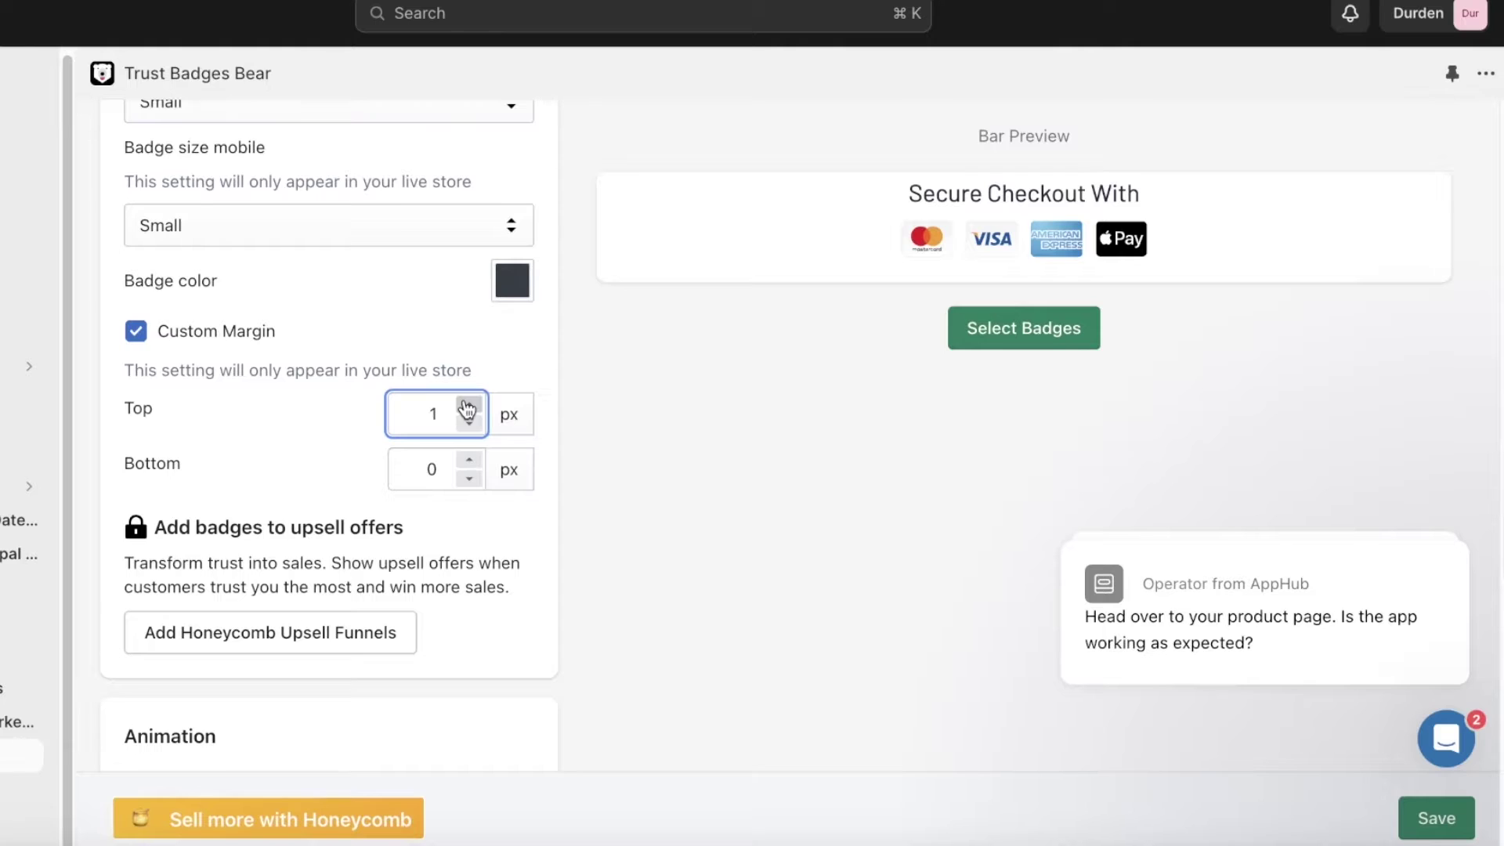
left_click(469, 459)
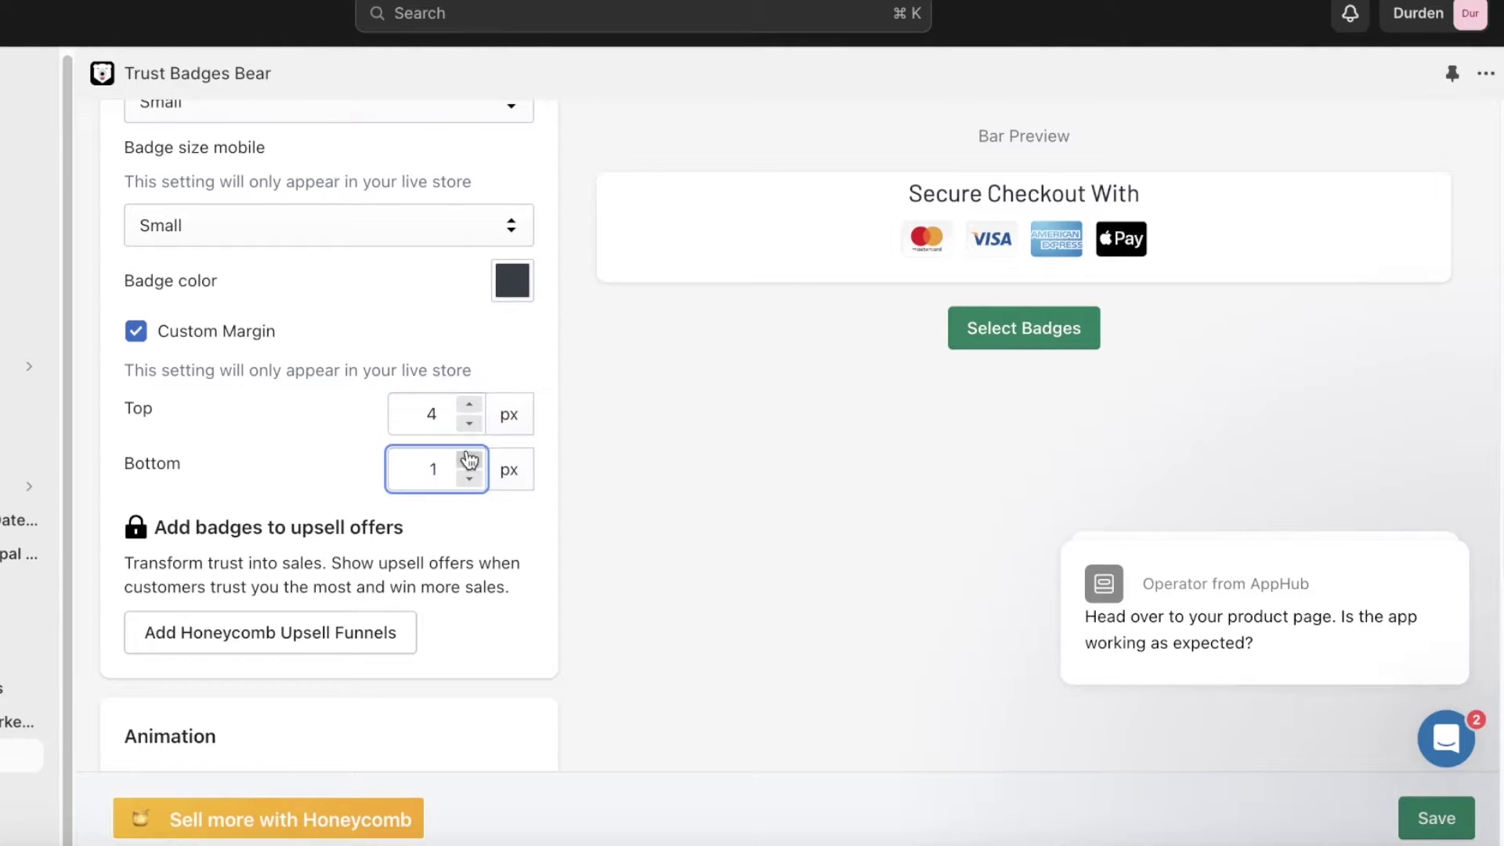
Change the badge bar Animation setting to None
scroll(309, 362, "down", 4)
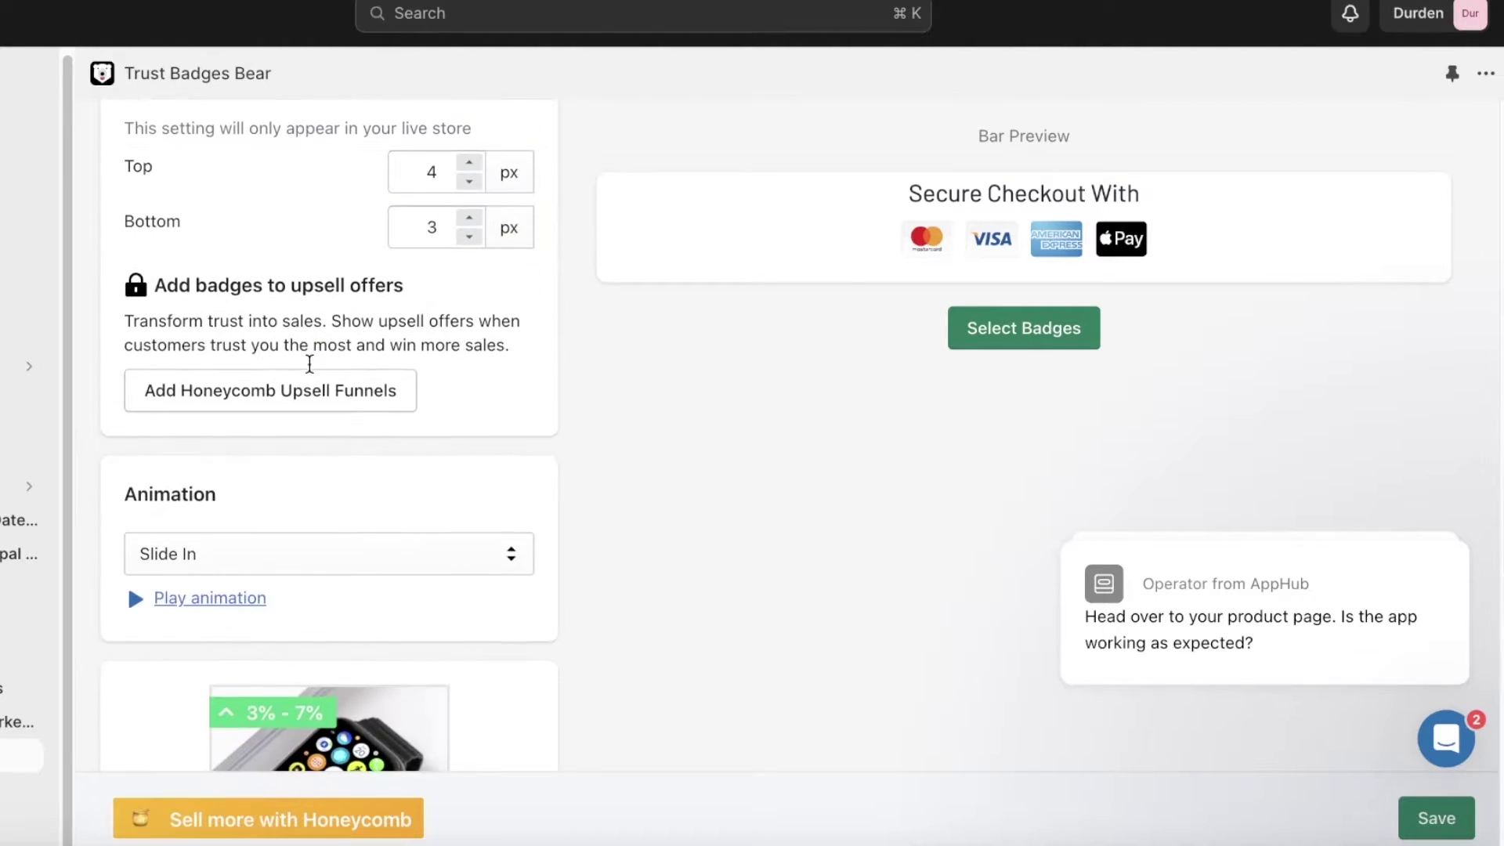
left_click(191, 497)
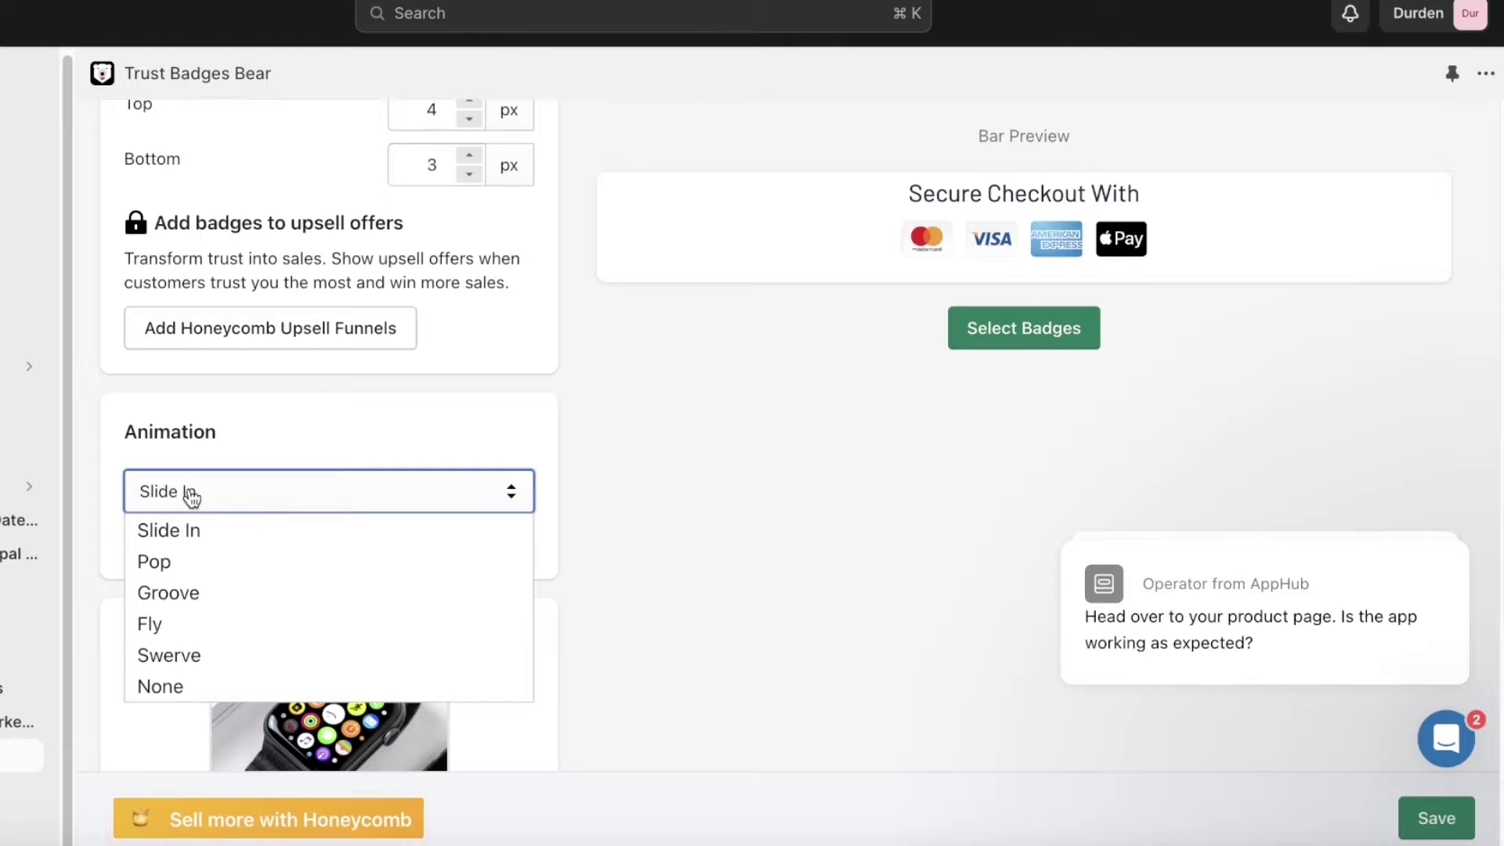
left_click(153, 686)
scroll(258, 447, "down", 3)
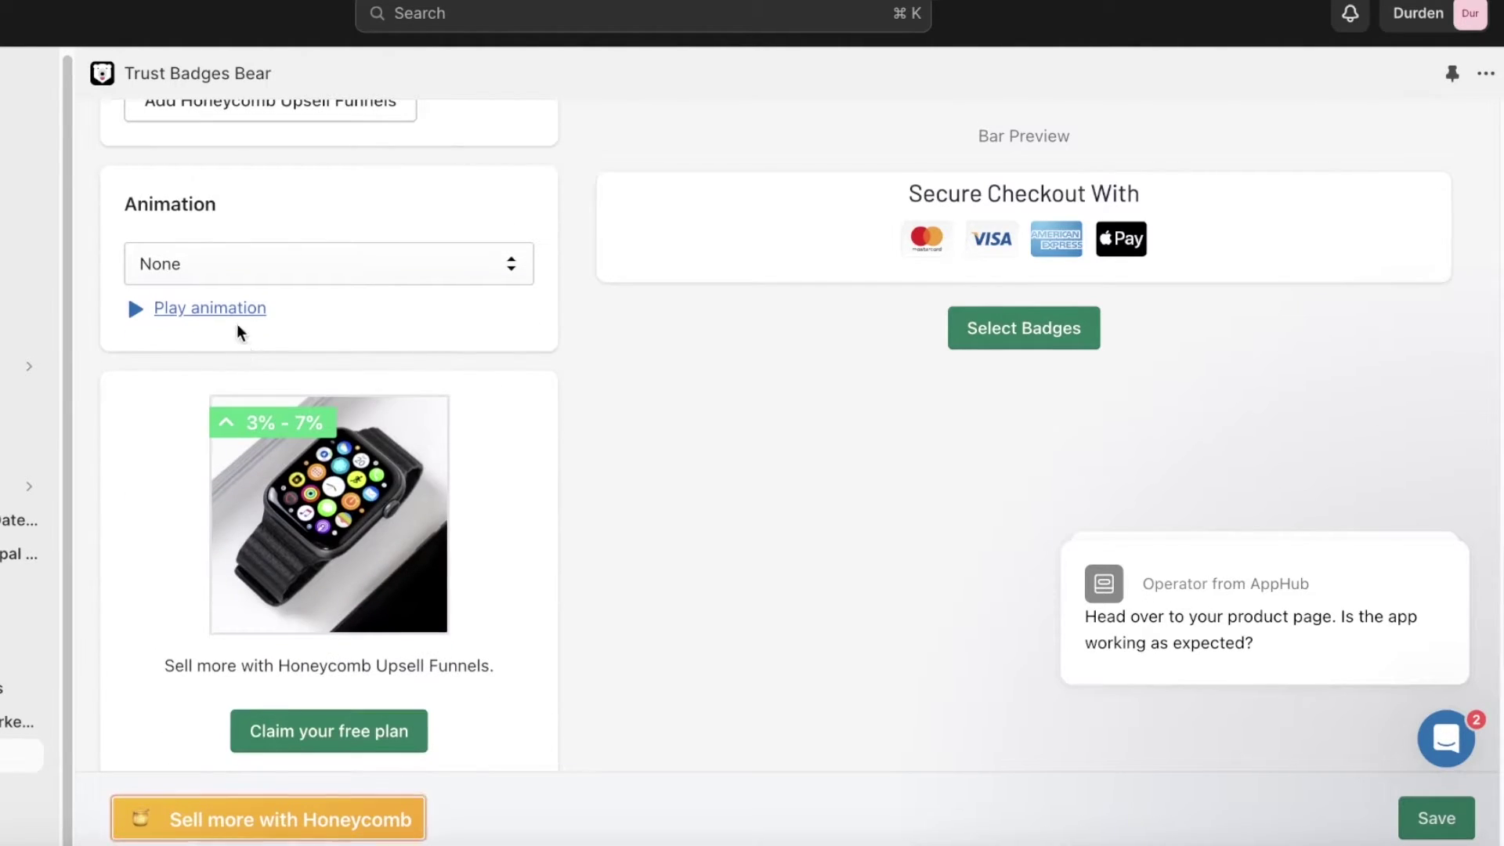
left_click(262, 259)
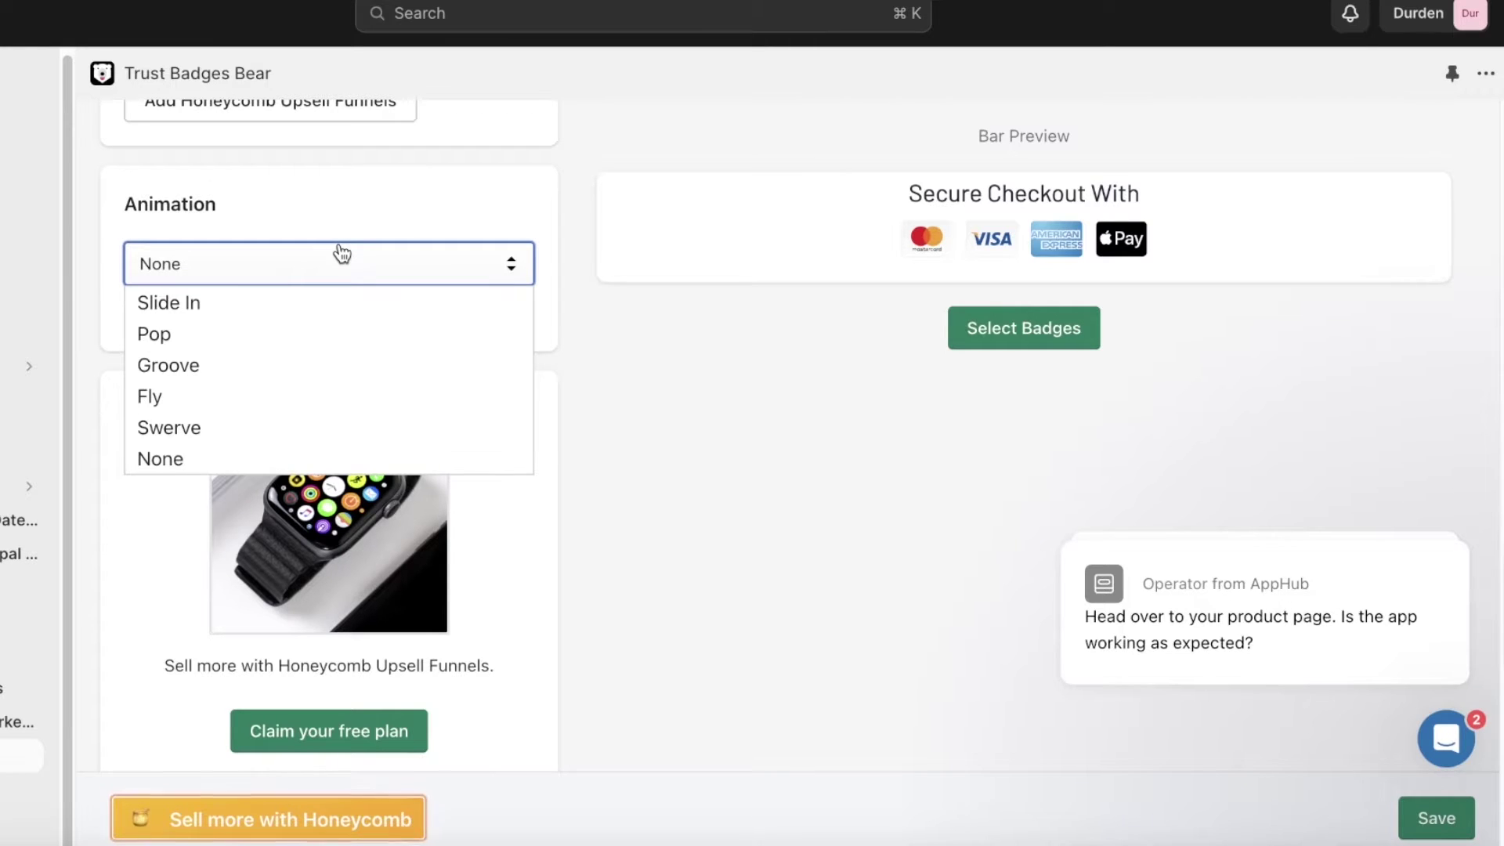
scroll(341, 253, "down", 8)
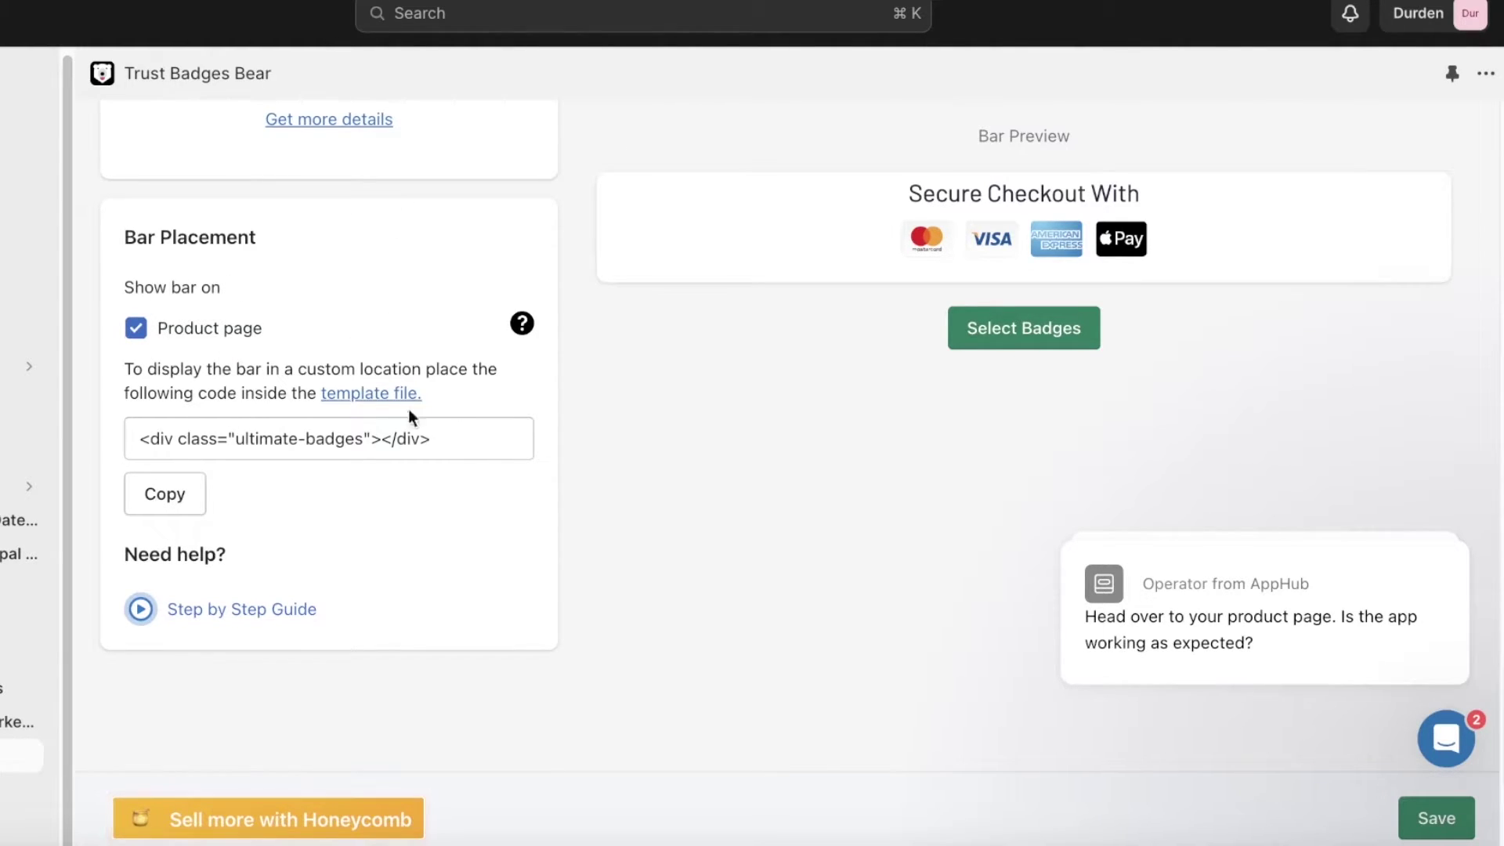
Copy the Bar Placement div snippet and open the theme code editor via the template file link
left_click(183, 501)
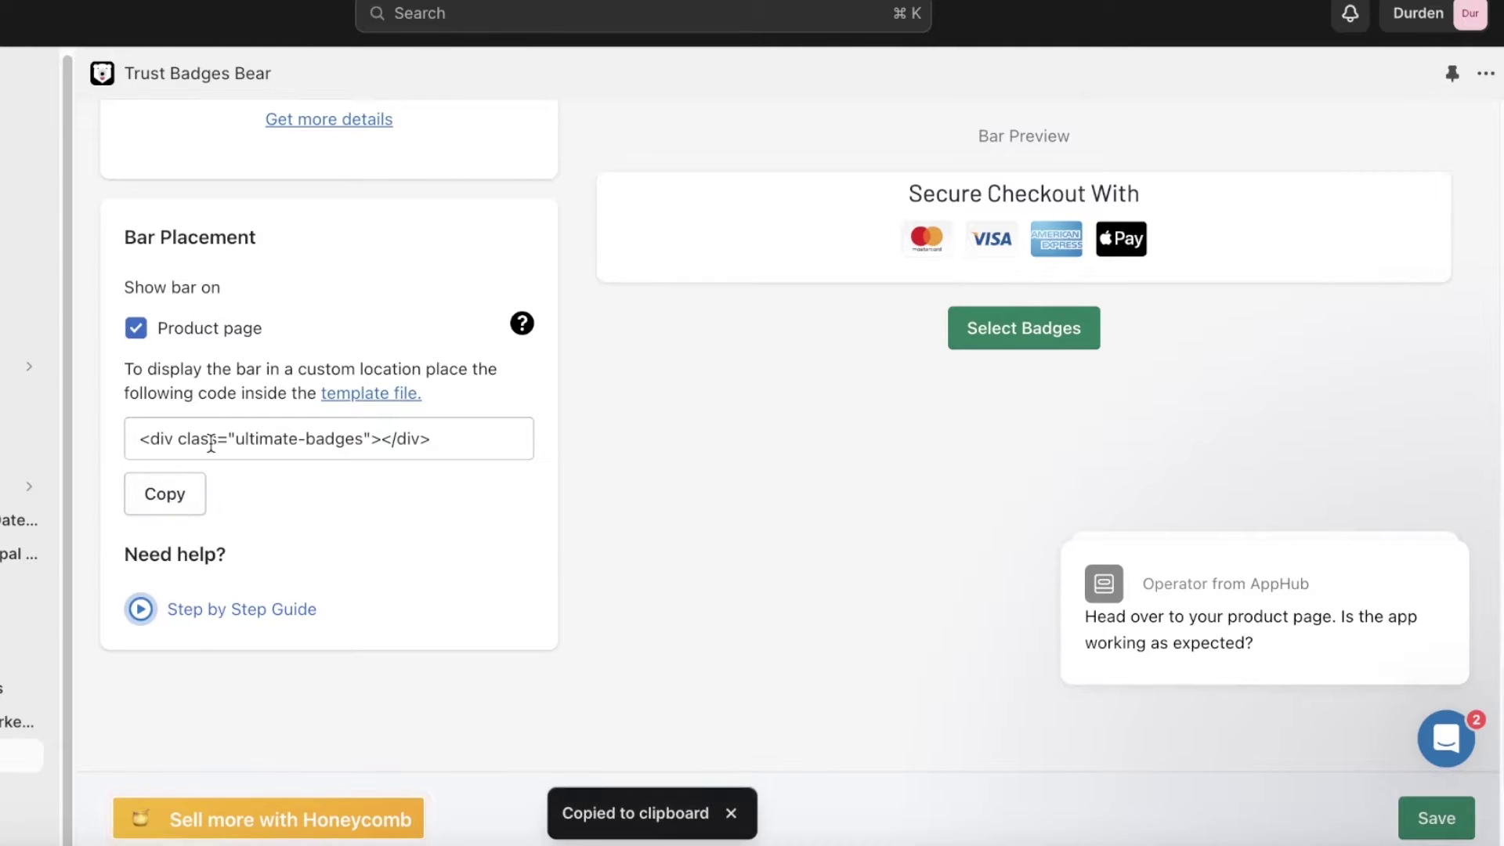
left_click(211, 440)
left_click(352, 365)
left_click(373, 396)
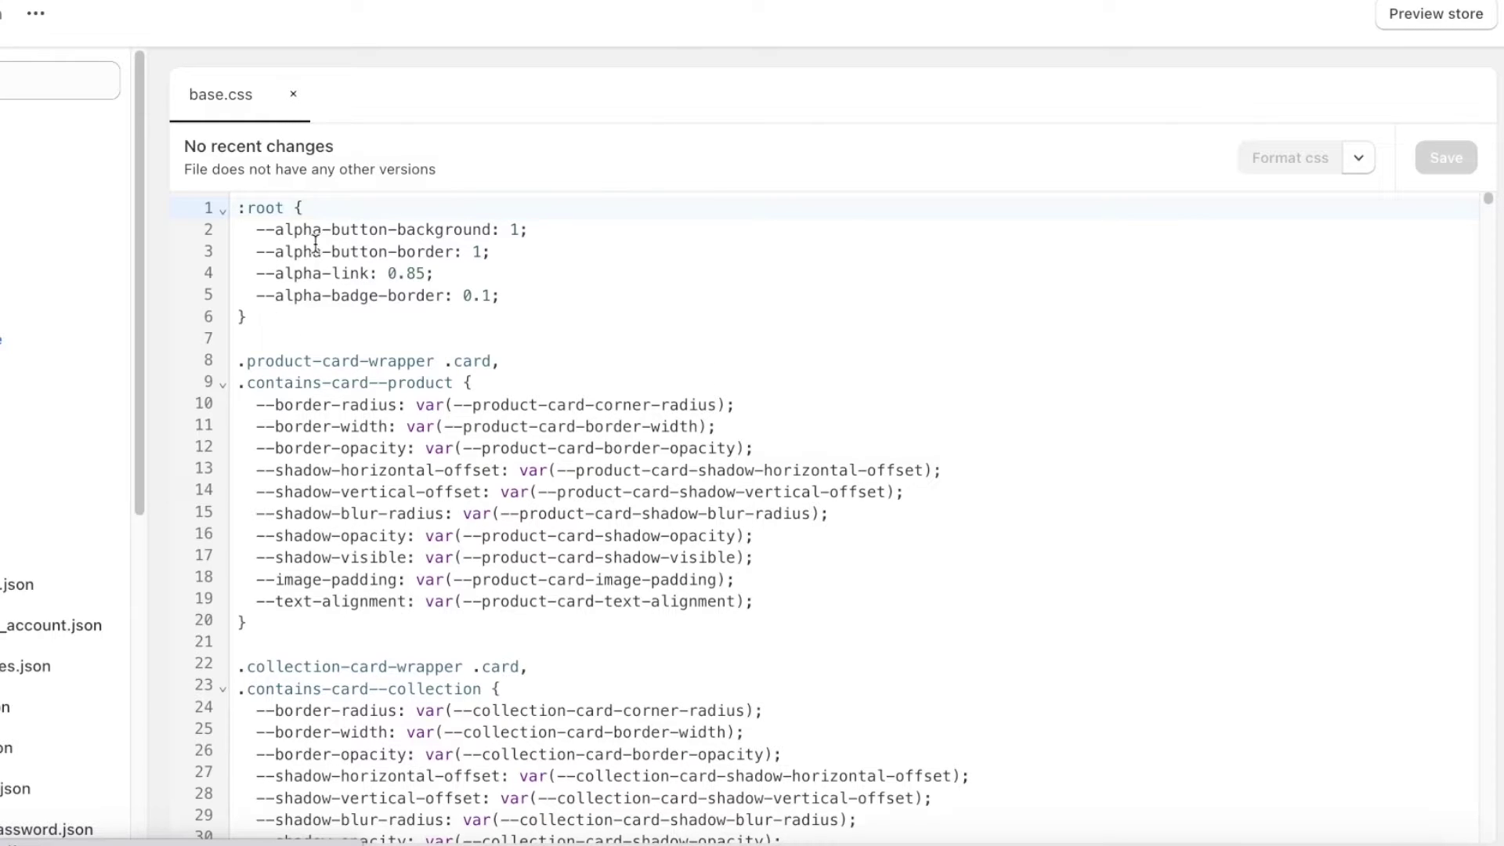
Scroll through base.css without editing it, then go back to the Trust Badges Bear settings
scroll(499, 292, "down", 20)
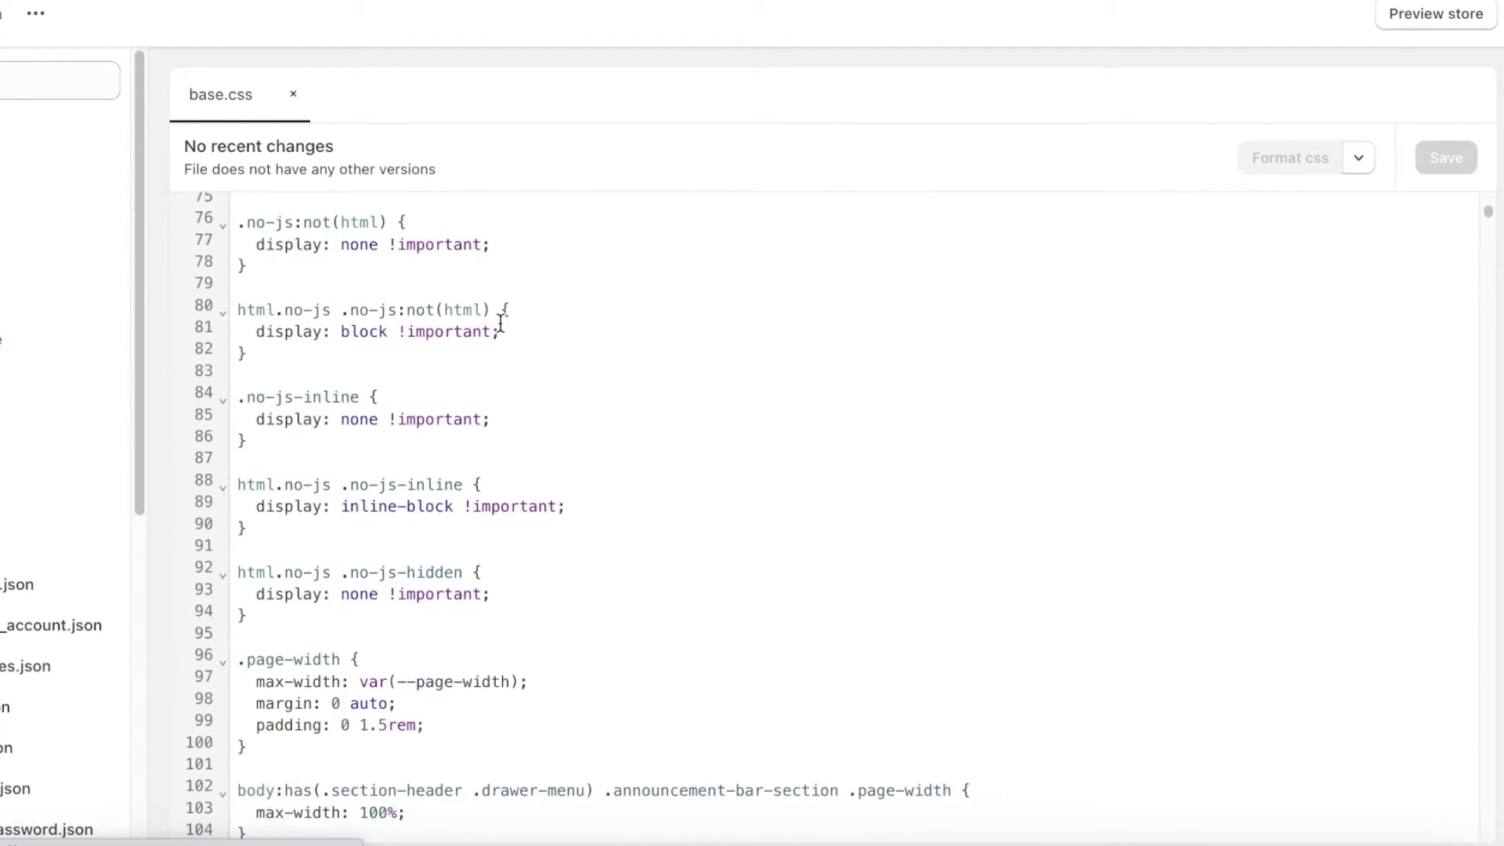
scroll(512, 344, "down", 12)
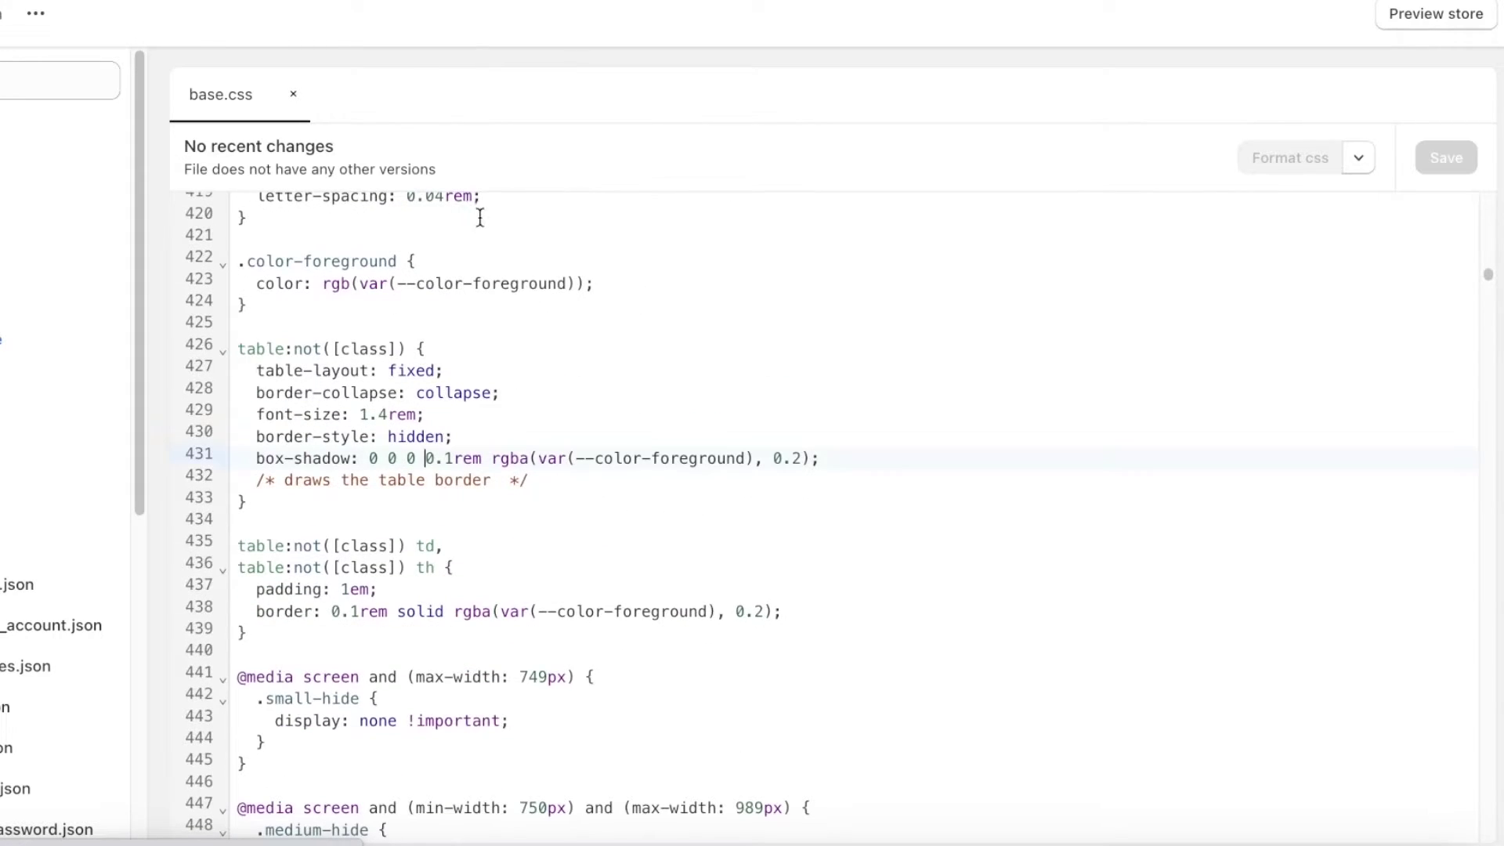
scroll(480, 218, "up", 8)
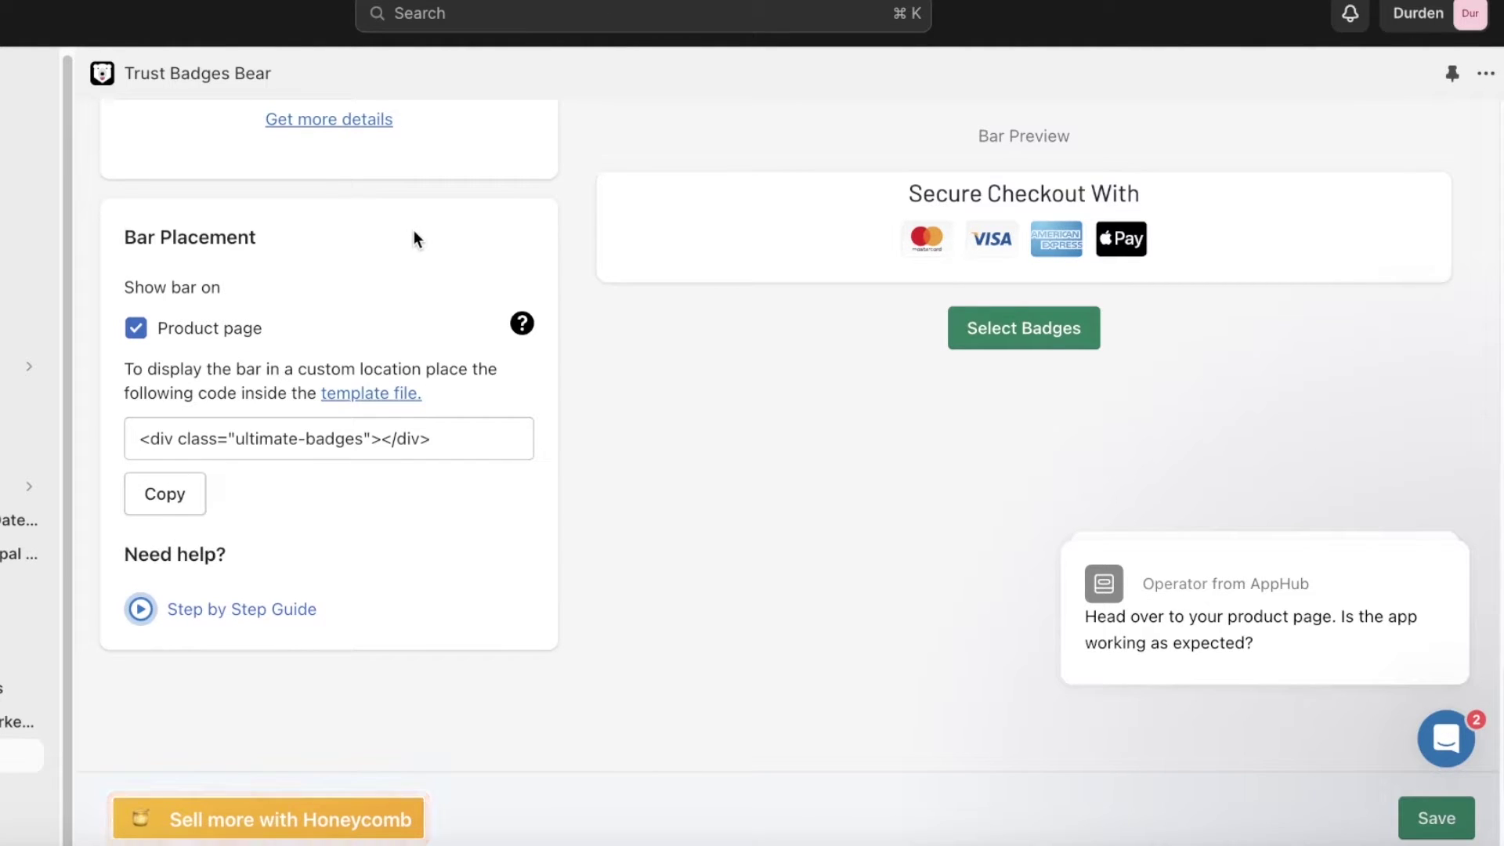
Untick the Mastercard, Visa and Apple Pay payment badges in the badge selection list
left_click(960, 312)
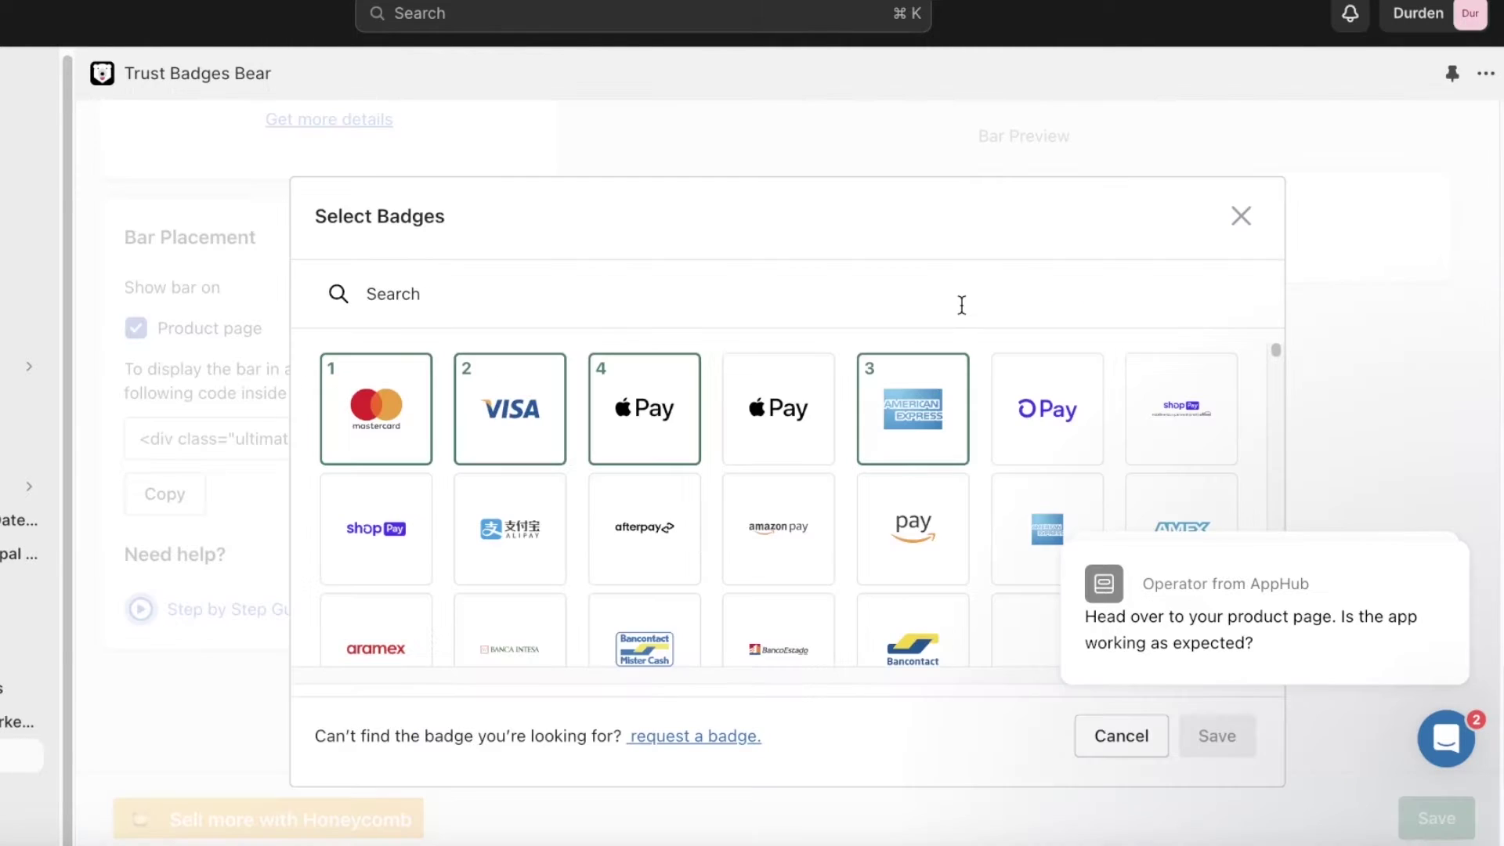
scroll(1311, 431, "down", 4)
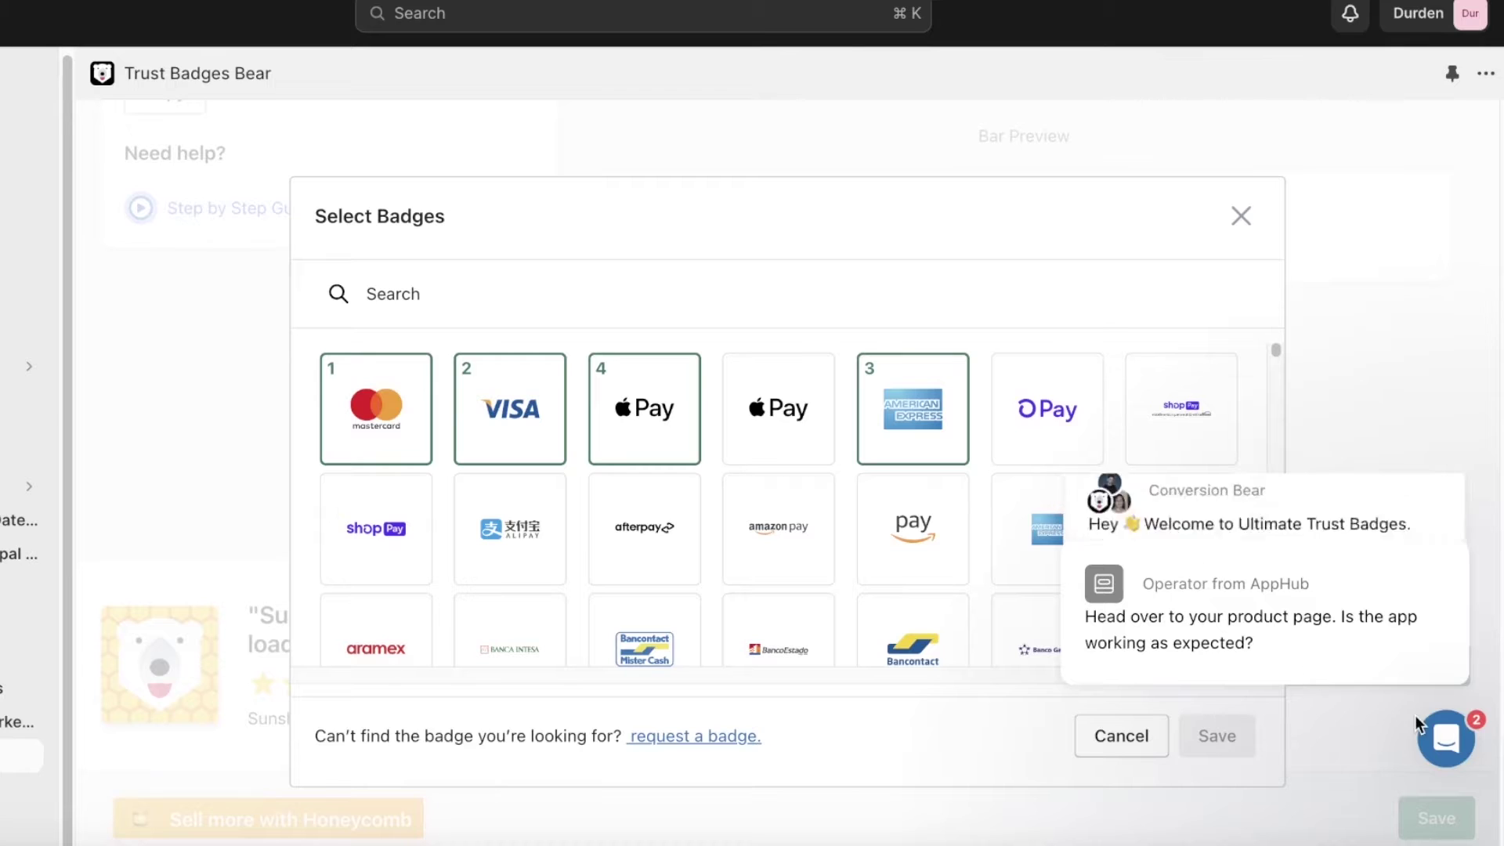
scroll(1426, 725, "down", 1)
left_click(1442, 736)
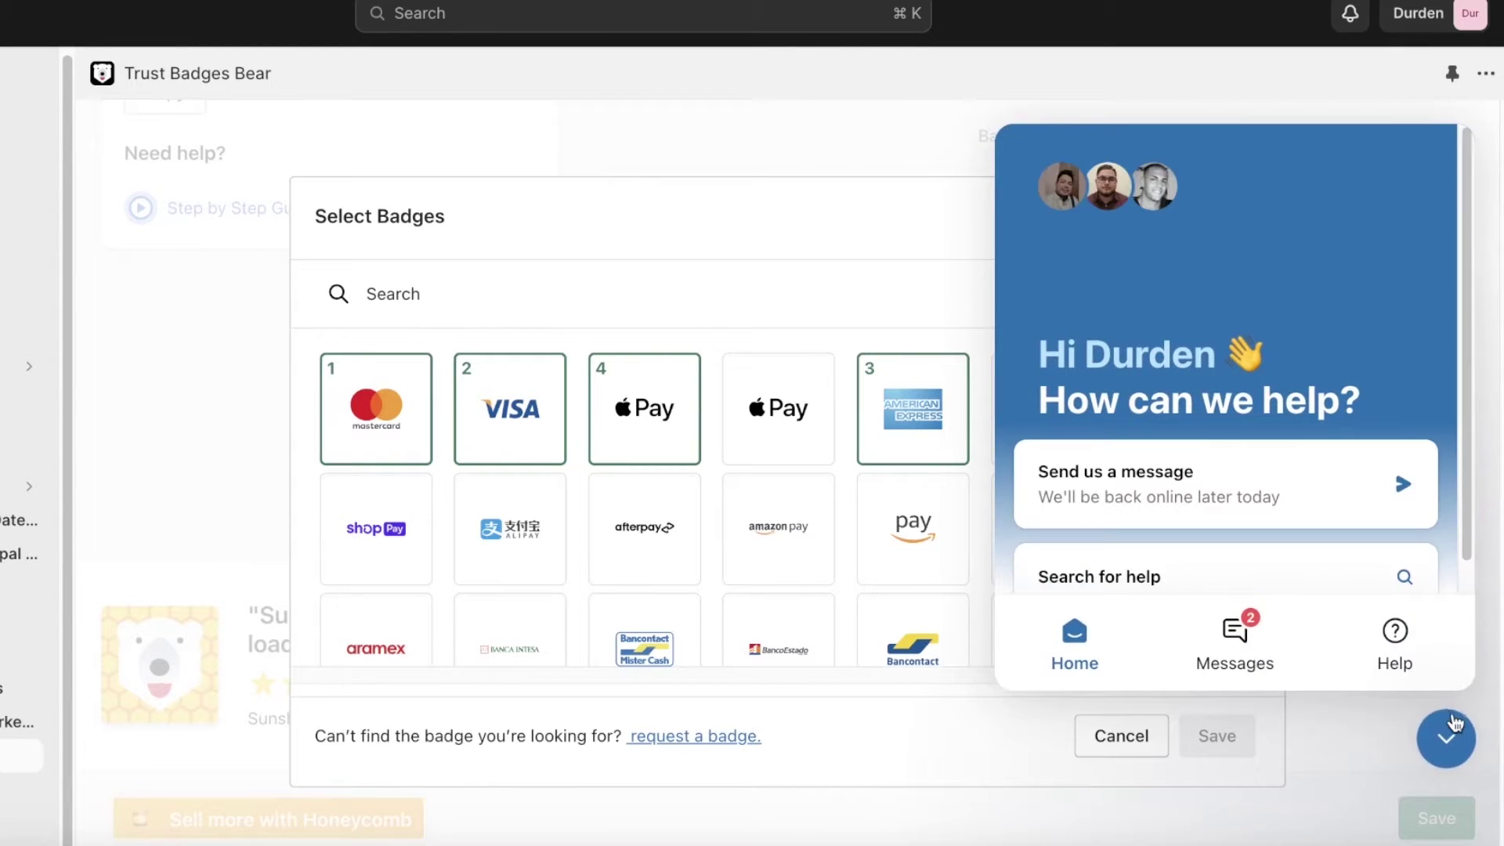
left_click(1446, 738)
scroll(984, 479, "down", 15)
scroll(854, 494, "down", 20)
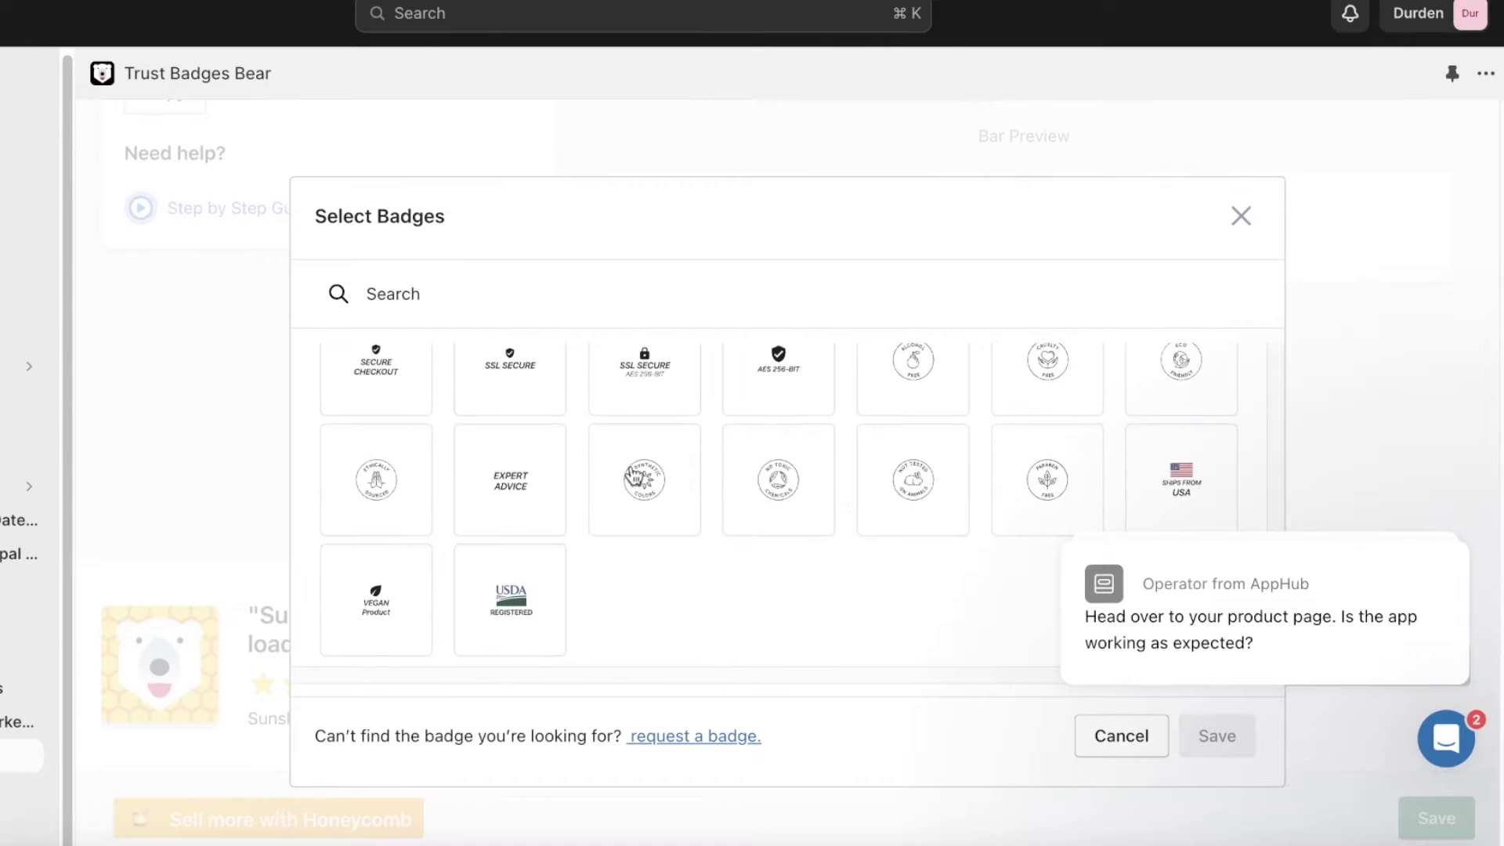
scroll(728, 437, "up", 15)
scroll(621, 453, "up", 15)
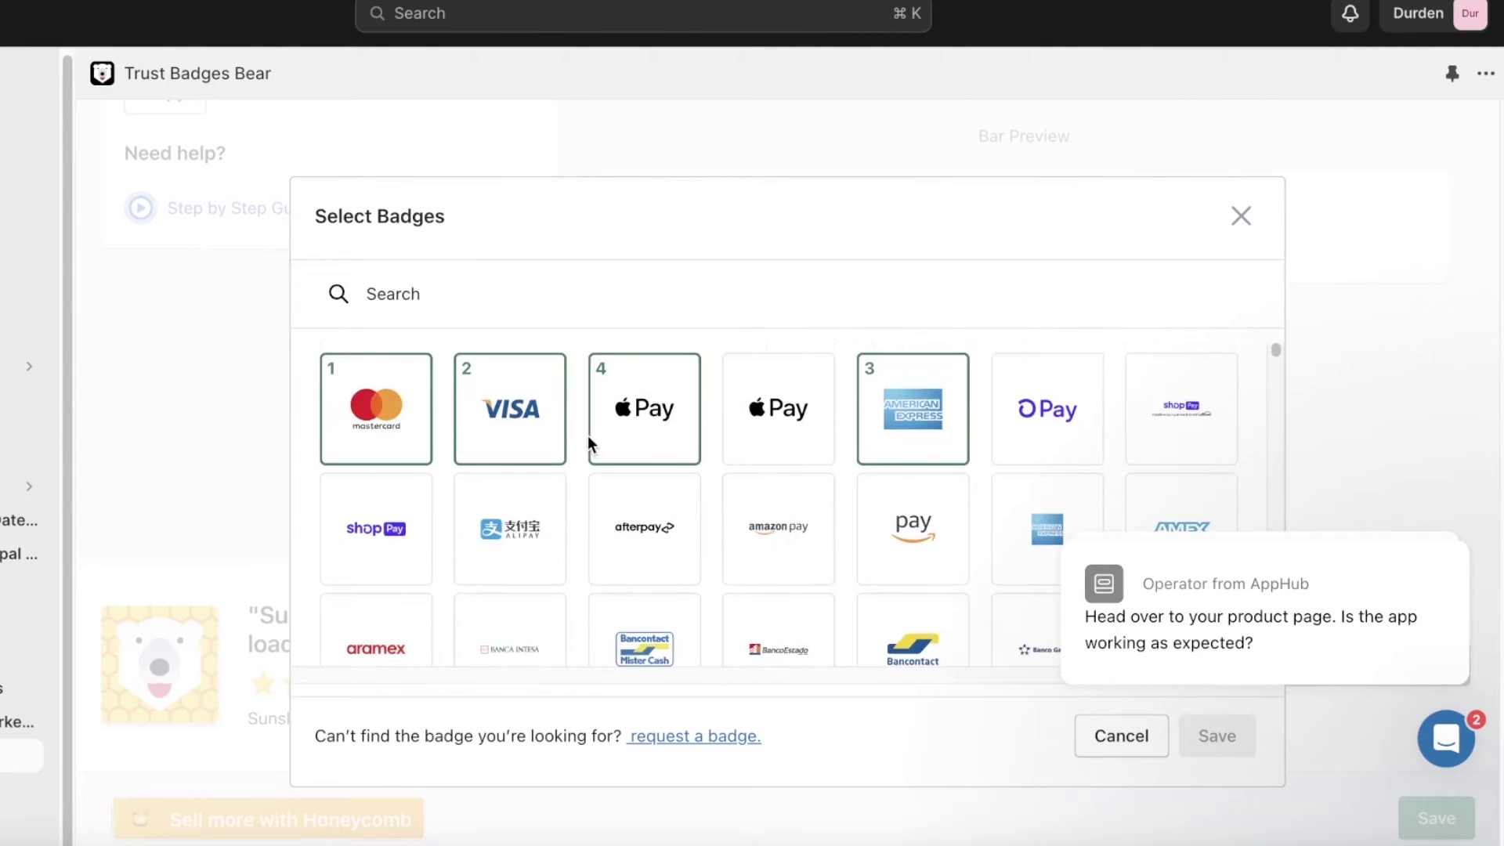
left_click(392, 409)
left_click(545, 419)
left_click(642, 431)
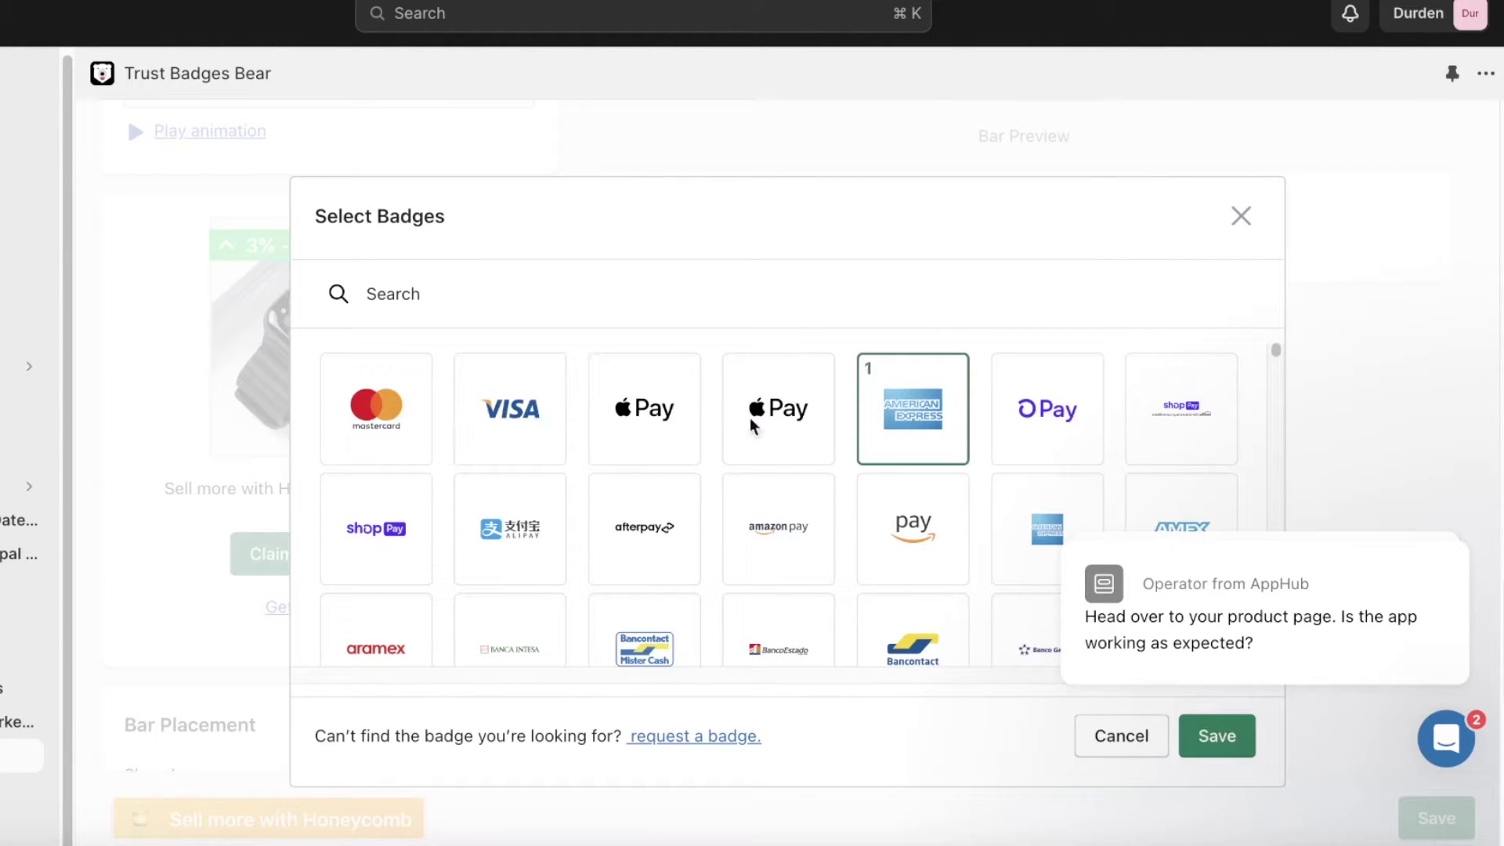
Tick the Guarantee Included, Alcohol Free, Cruelty Free and 14 Days badges and save the selection
scroll(895, 429, "down", 5)
scroll(897, 432, "down", 10)
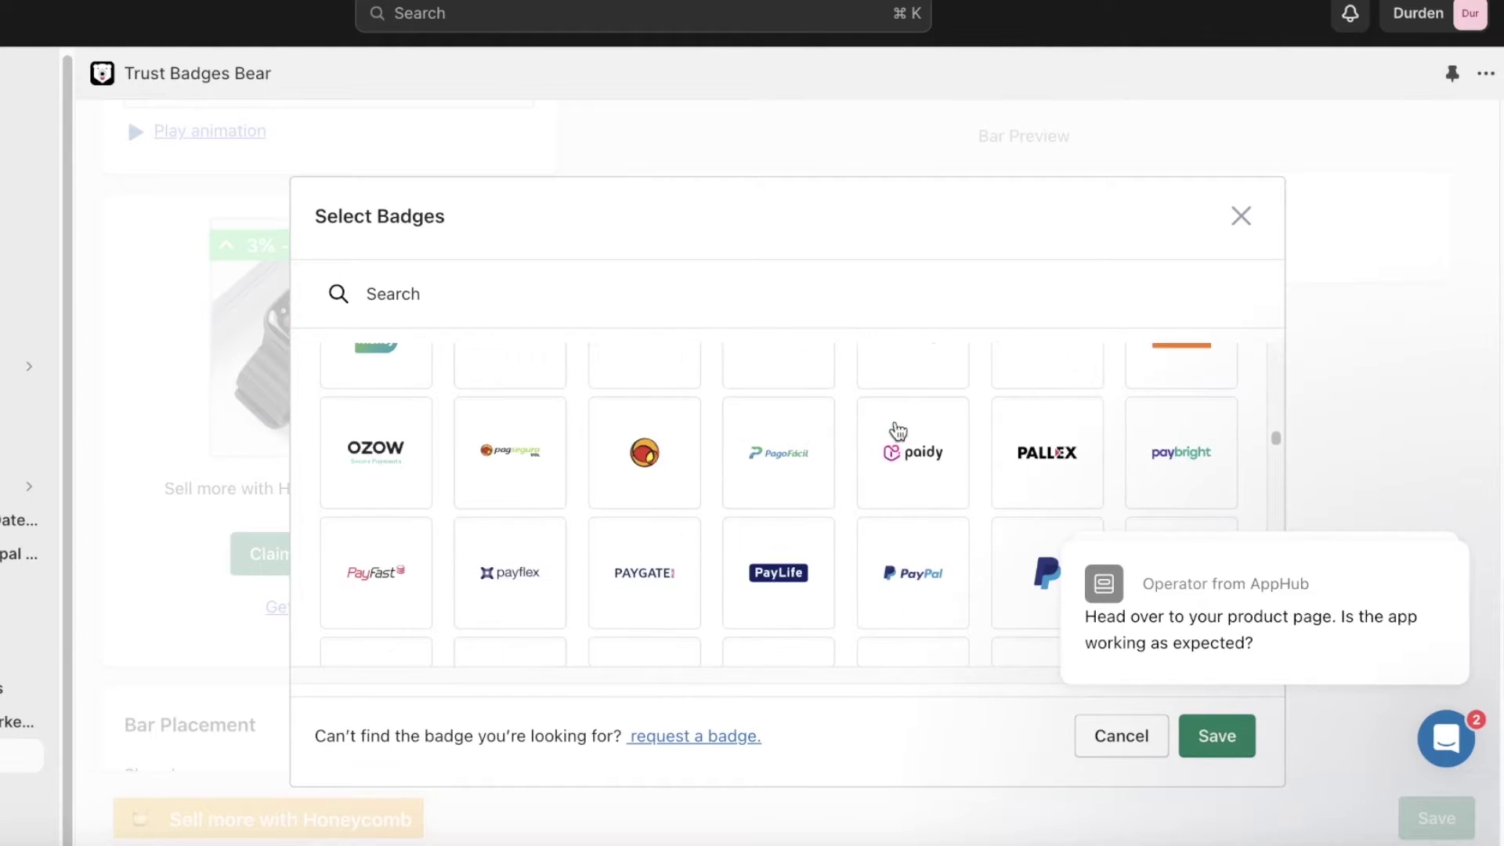
scroll(896, 429, "up", 10)
scroll(889, 427, "down", 10)
scroll(891, 429, "down", 10)
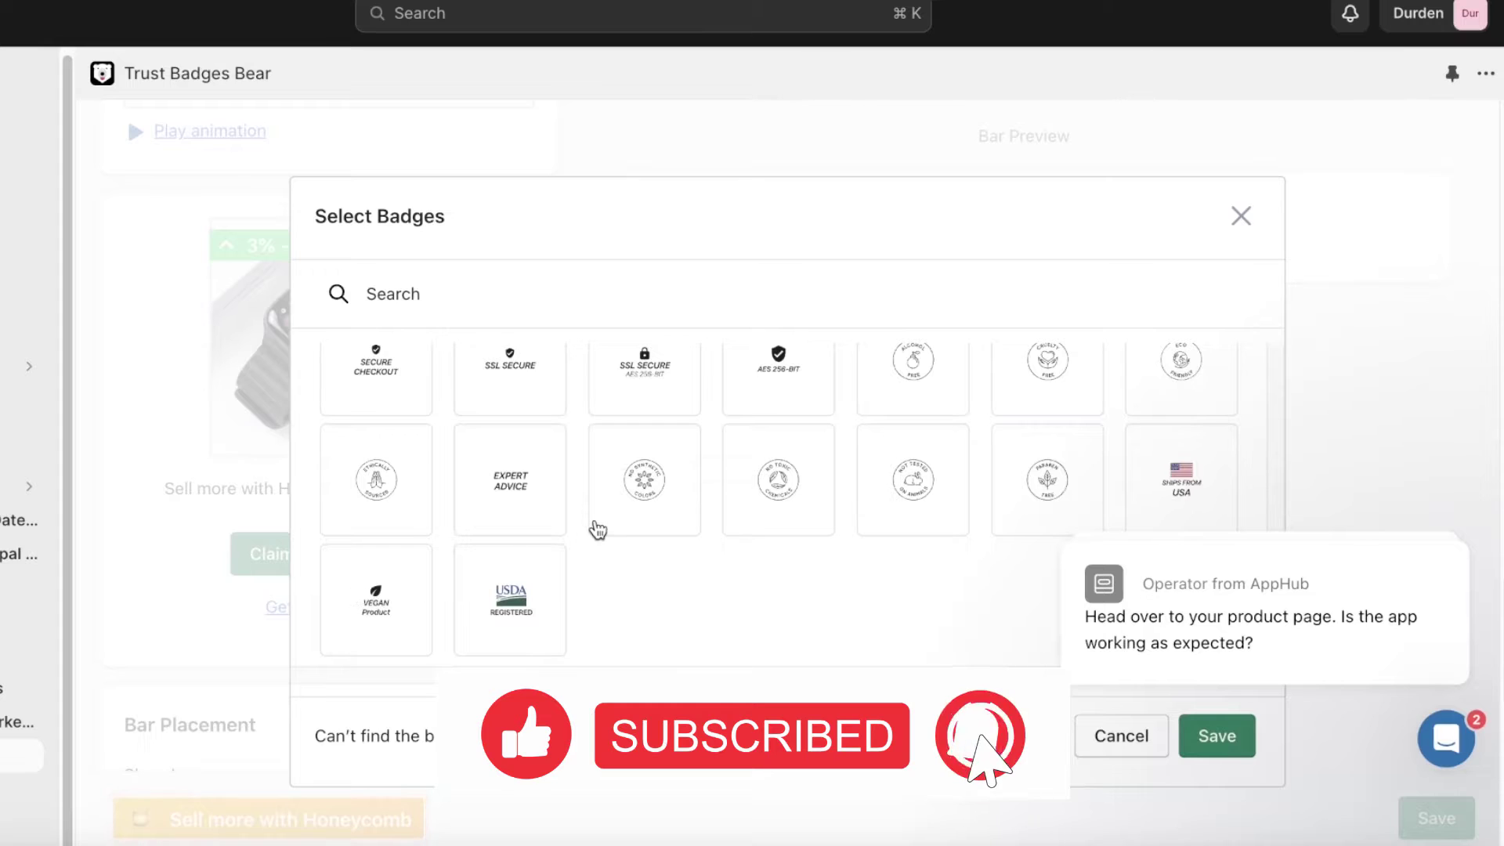
scroll(580, 517, "up", 4)
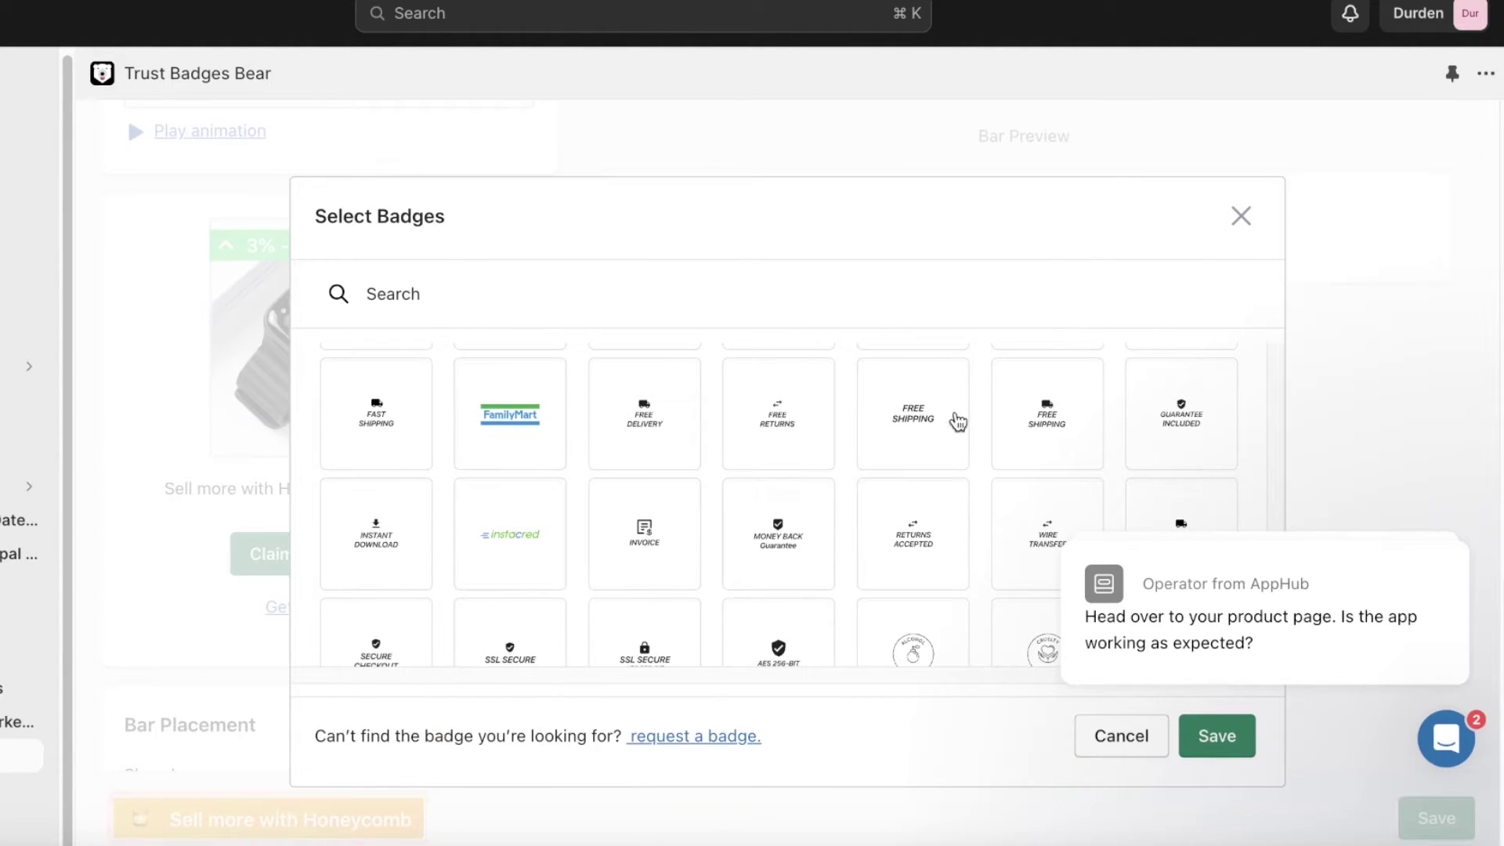
left_click(1185, 411)
scroll(944, 493, "down", 2)
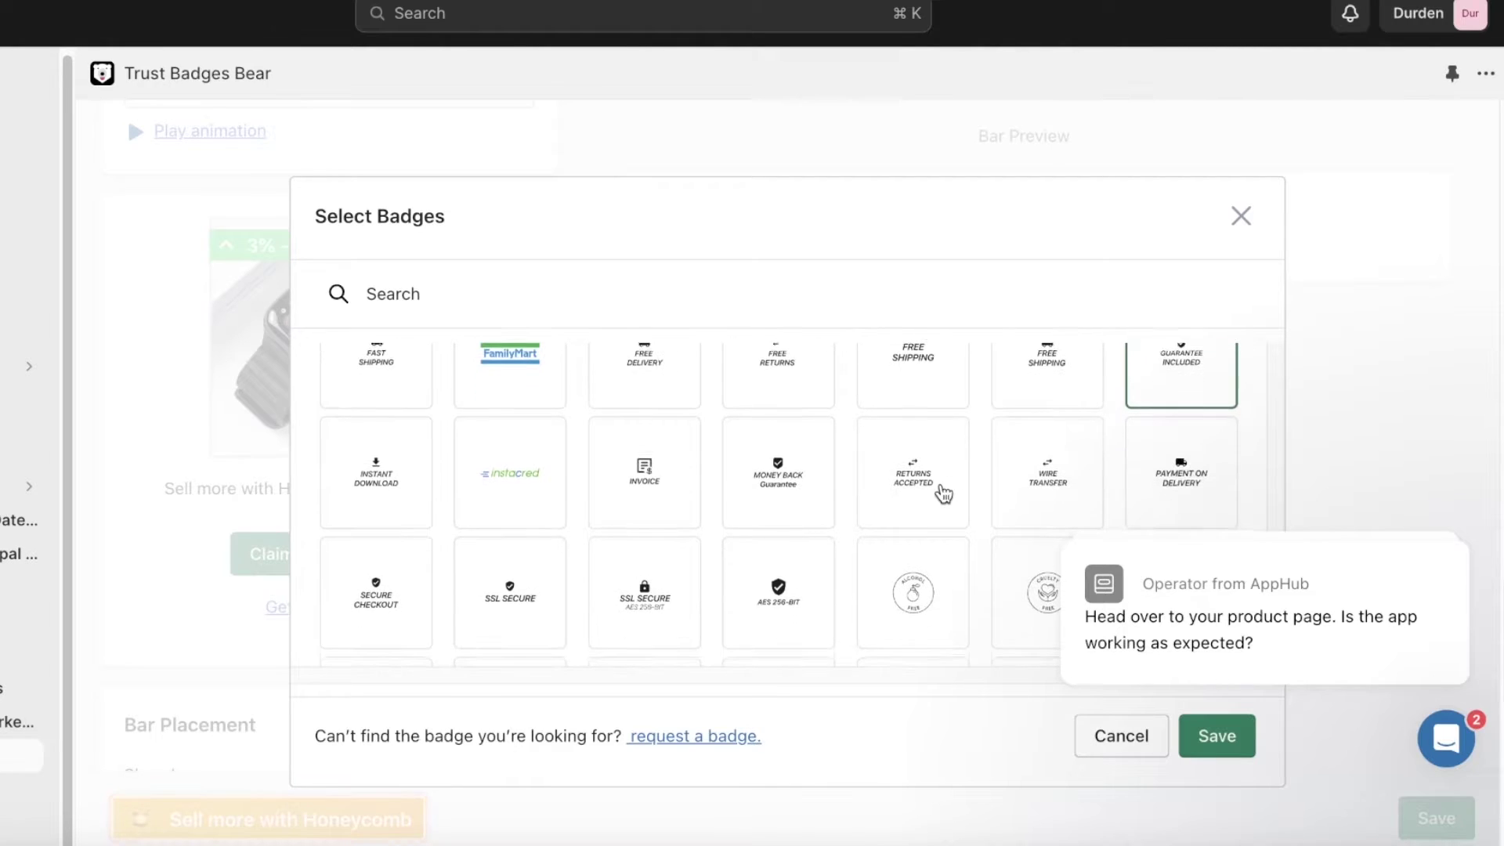
left_click(944, 494)
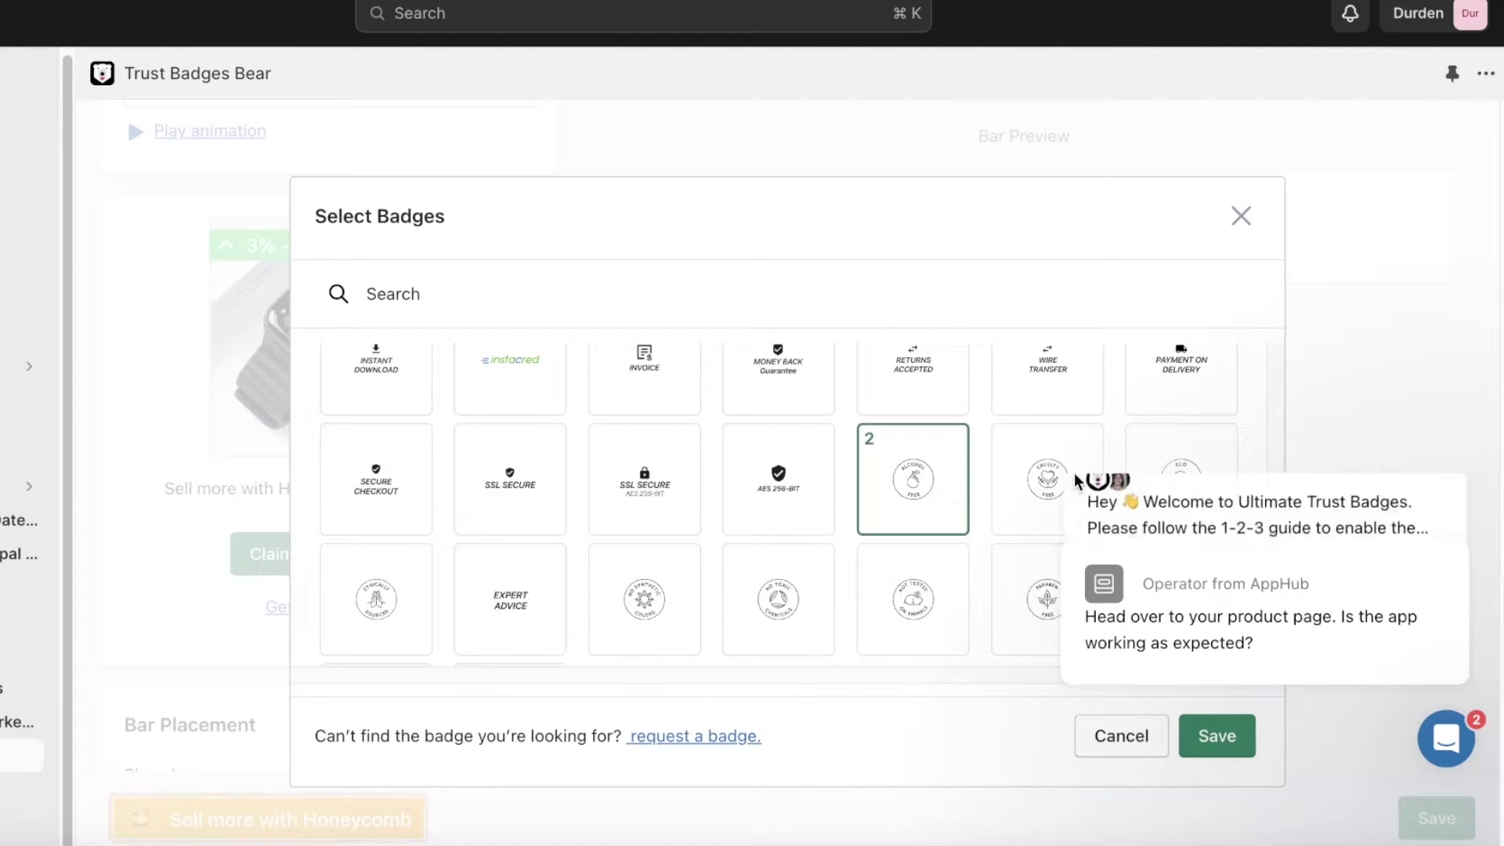
left_click(1012, 478)
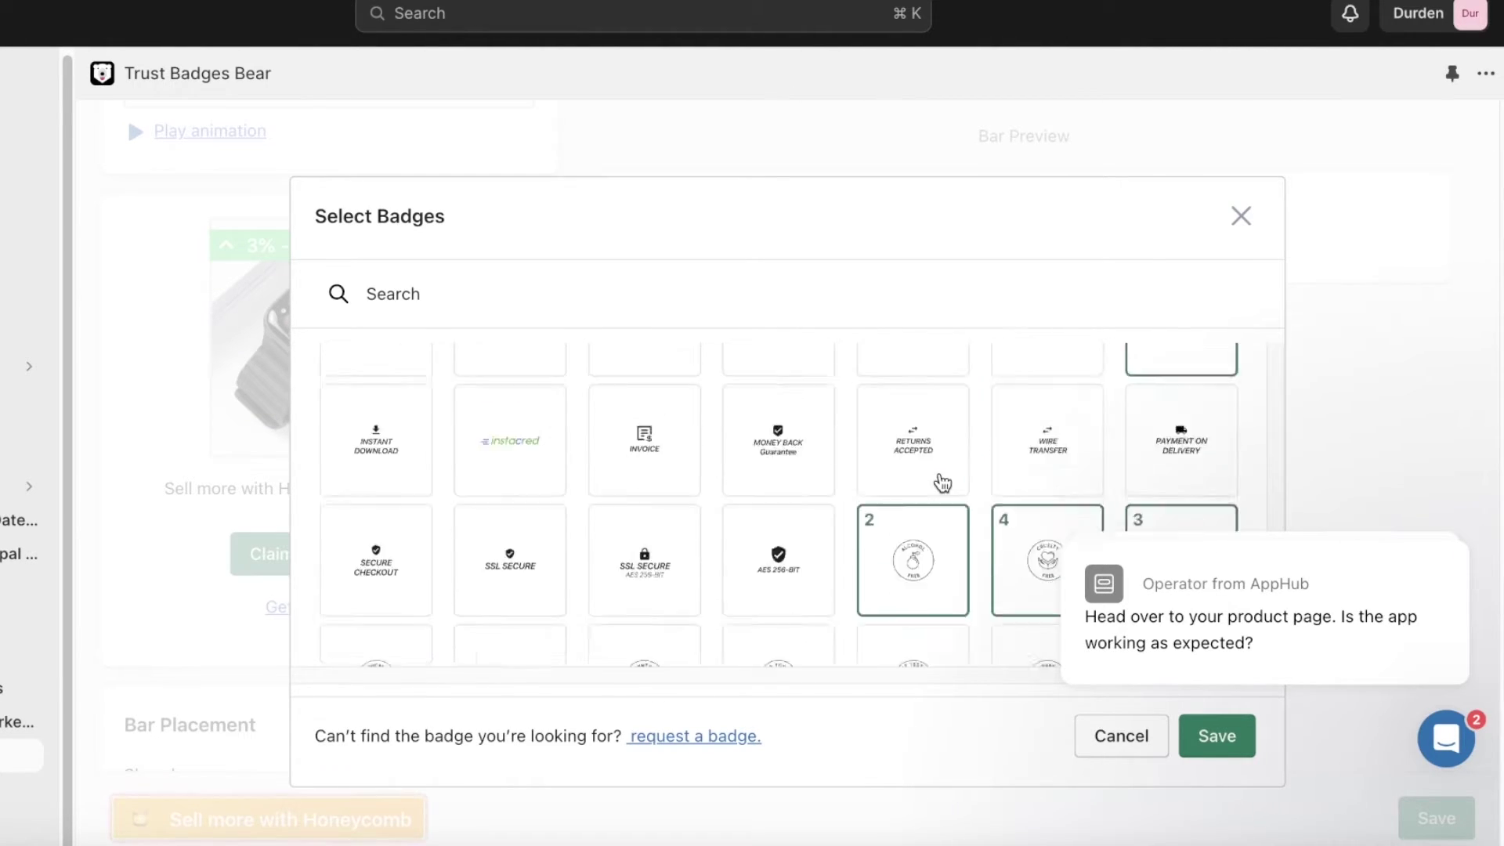
scroll(944, 482, "down", 5)
scroll(944, 483, "up", 1)
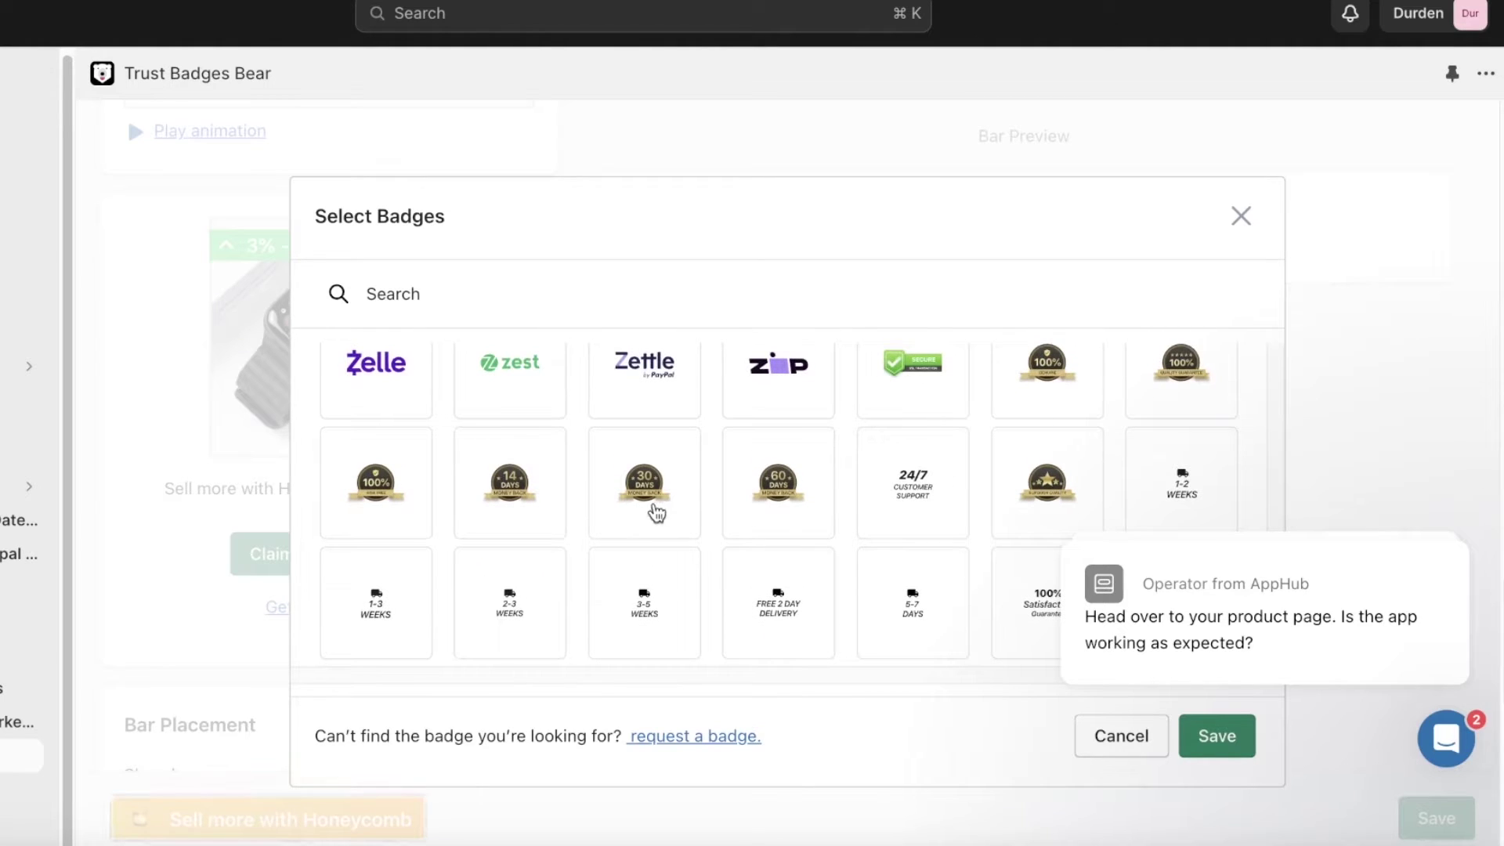
left_click(523, 483)
scroll(1038, 378, "up", 4)
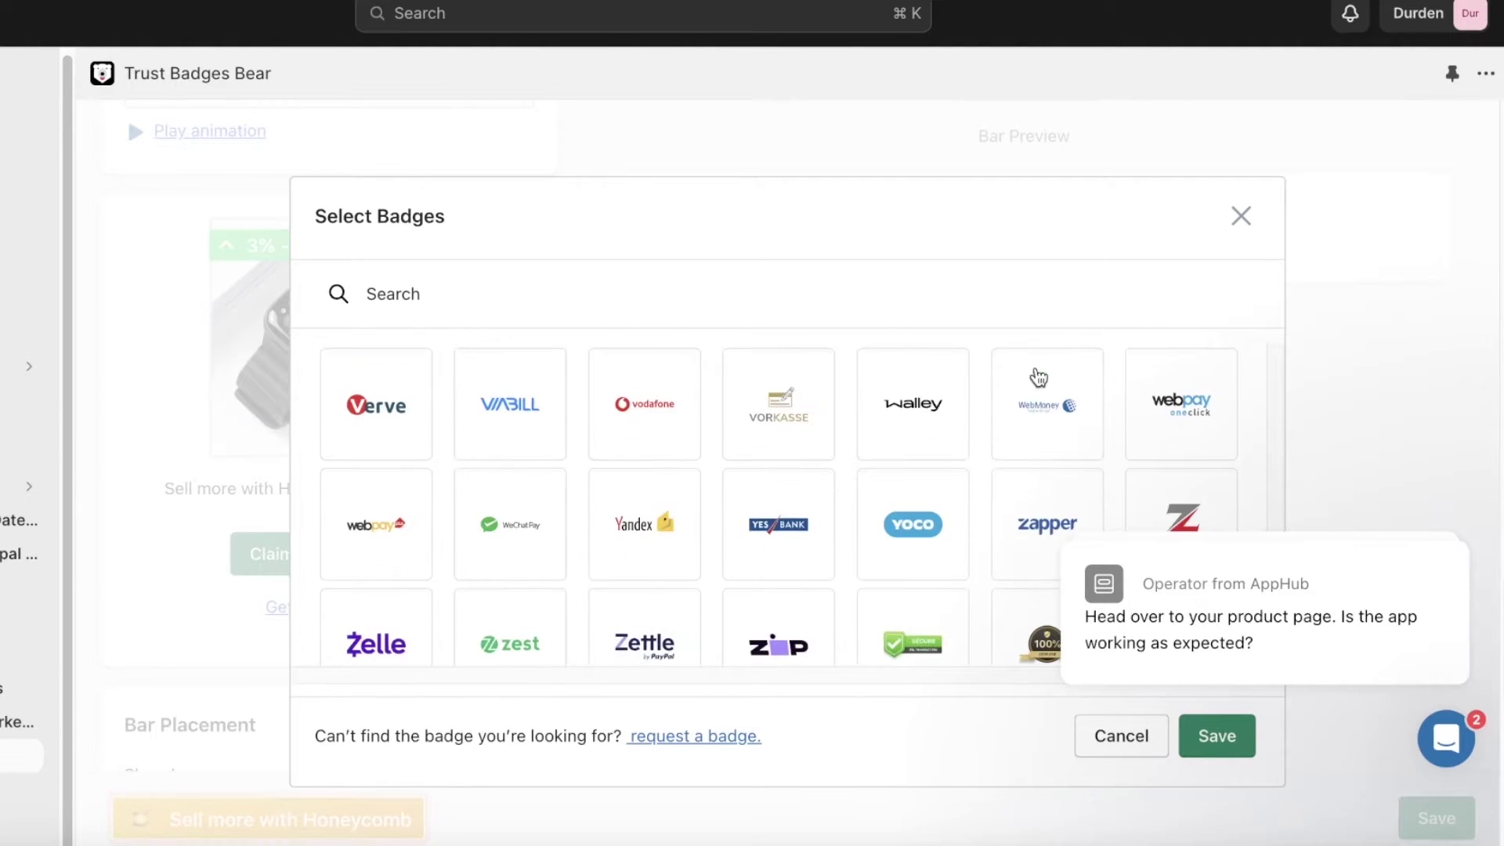
left_click(1215, 748)
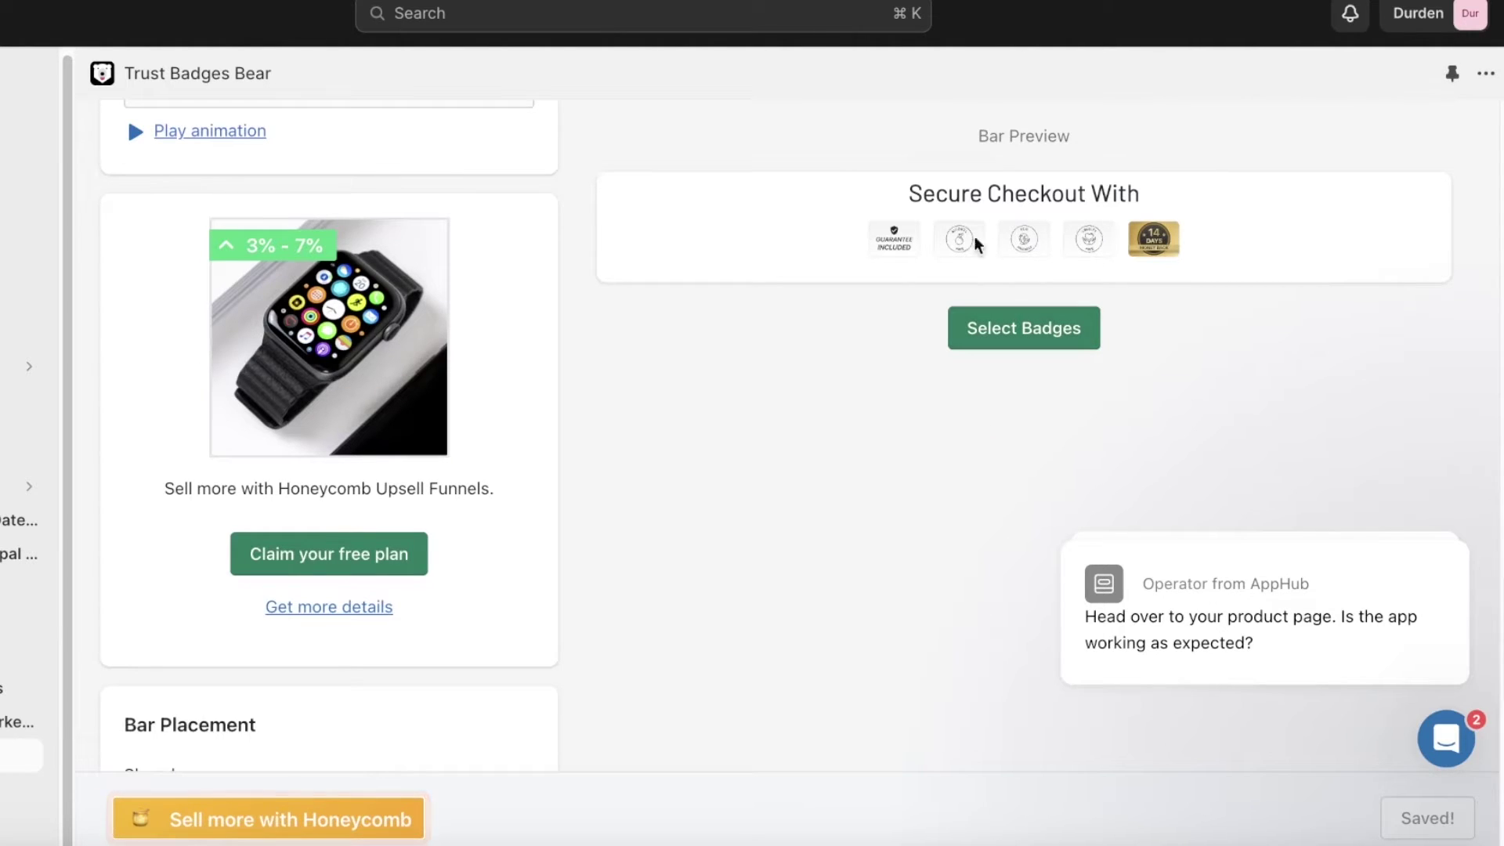
Replace the 'Secure Checkout With' header text with 'Trusted by everyone!'
scroll(416, 548, "up", 5)
scroll(406, 582, "up", 10)
scroll(398, 546, "down", 8)
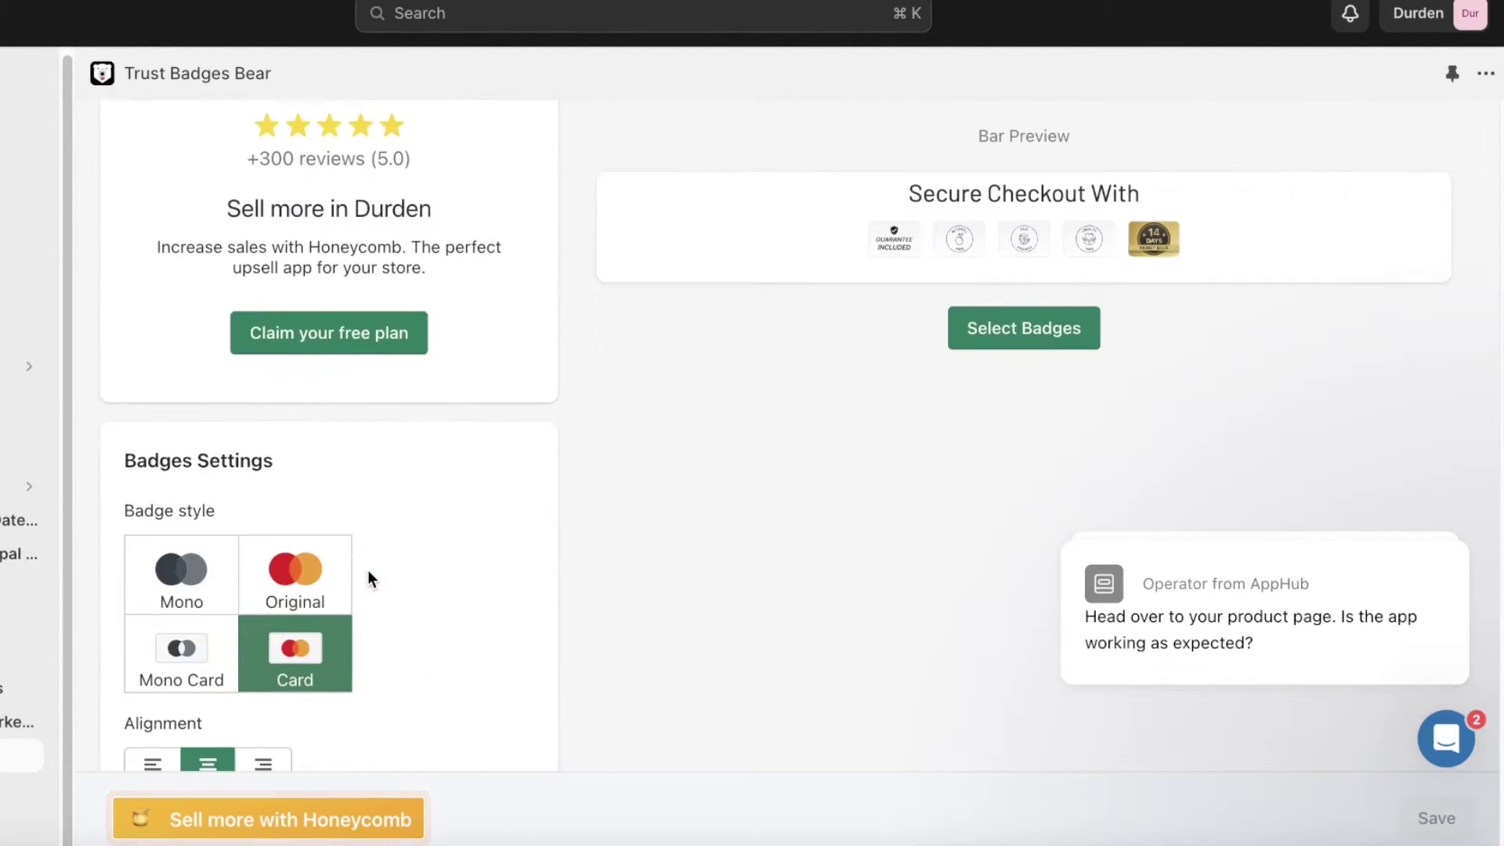
scroll(370, 578, "up", 5)
scroll(393, 360, "down", 1)
scroll(451, 227, "up", 1)
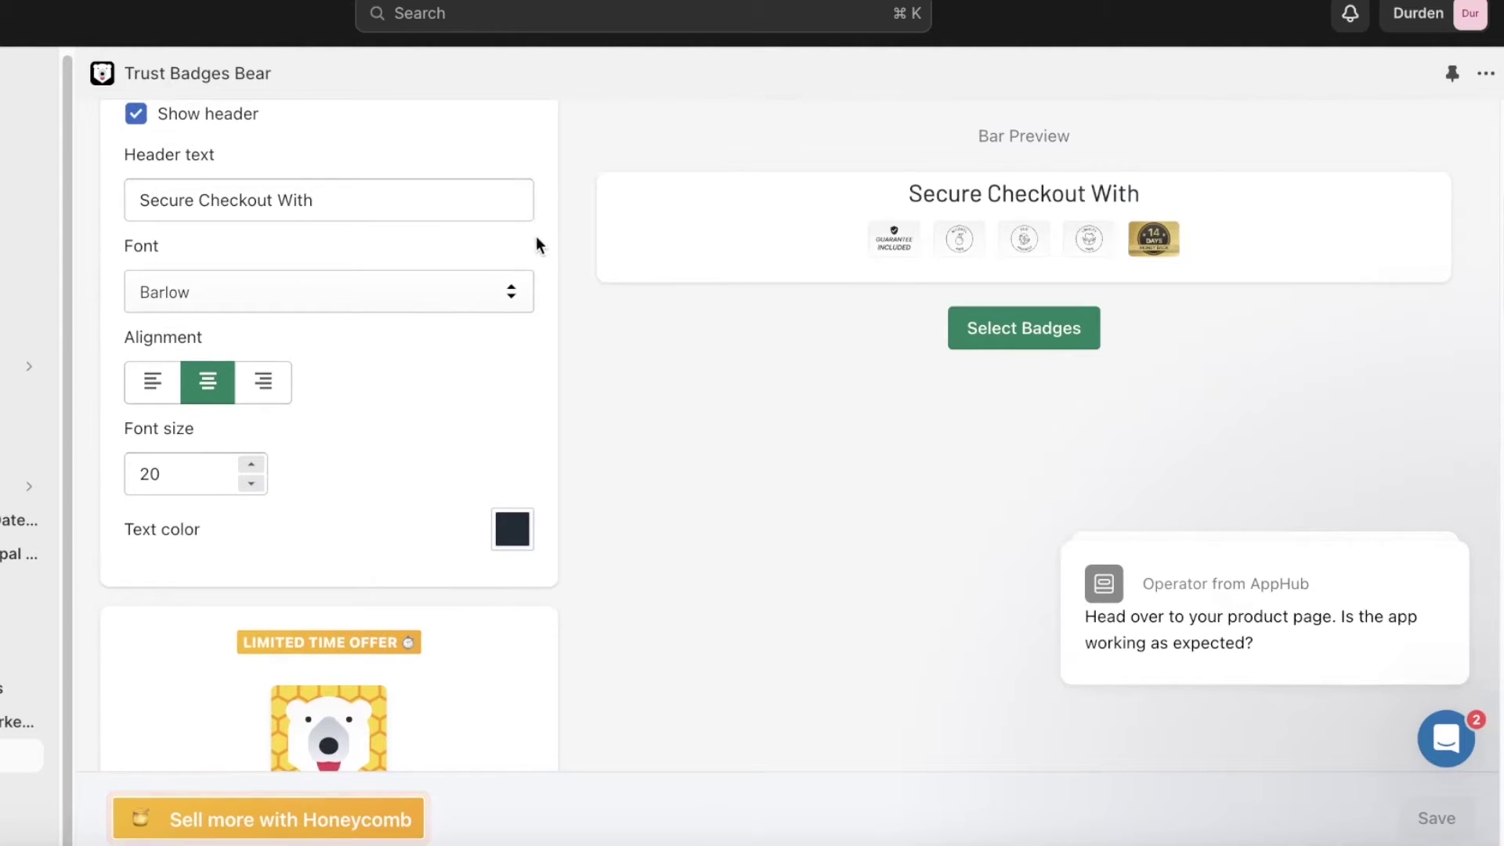
triple_click(451, 204)
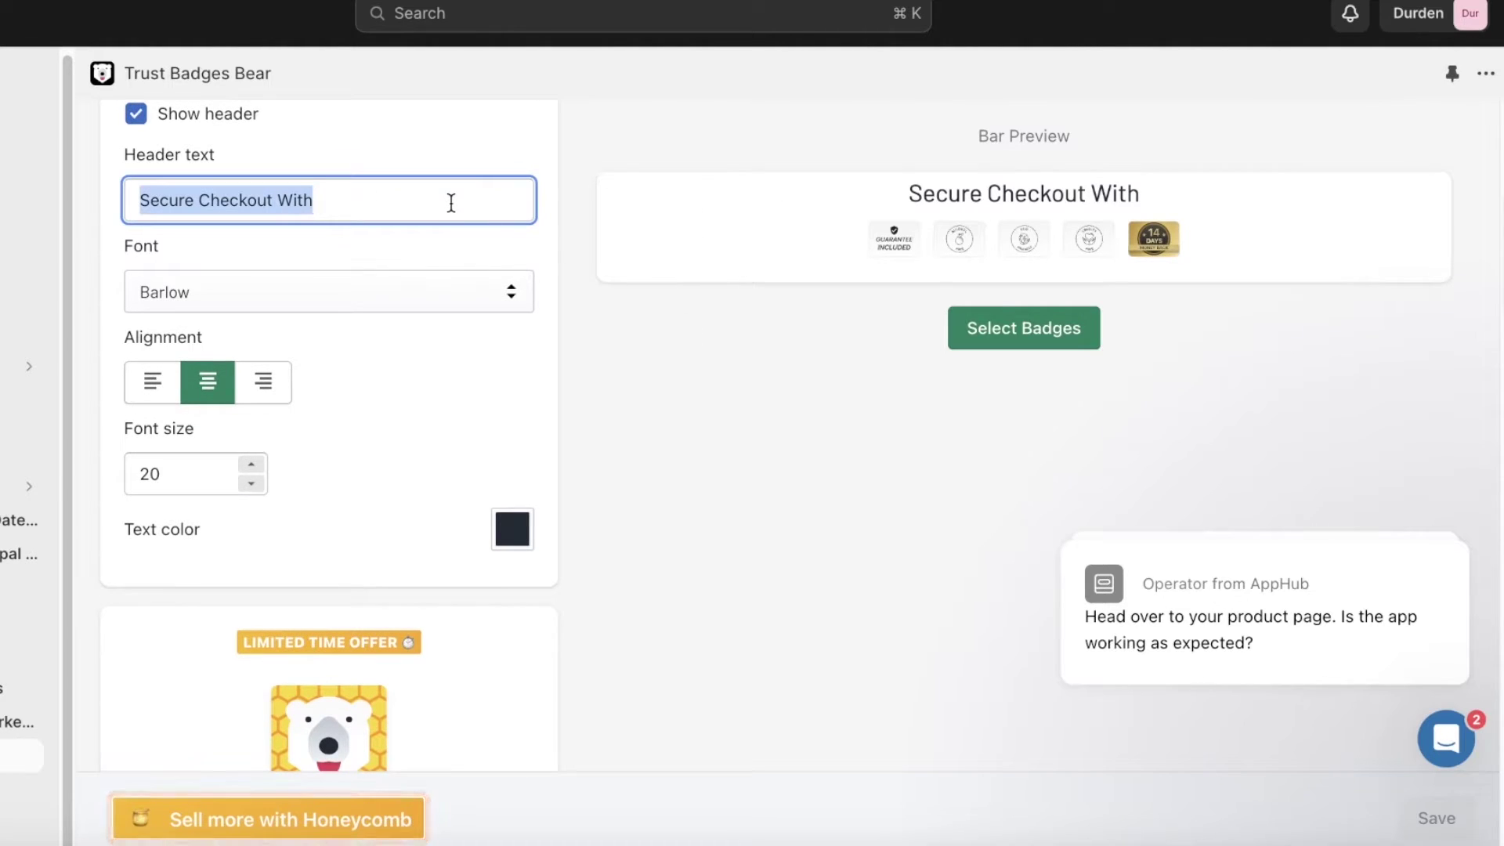
key("BackSpace")
type("Trusted by everyone!")
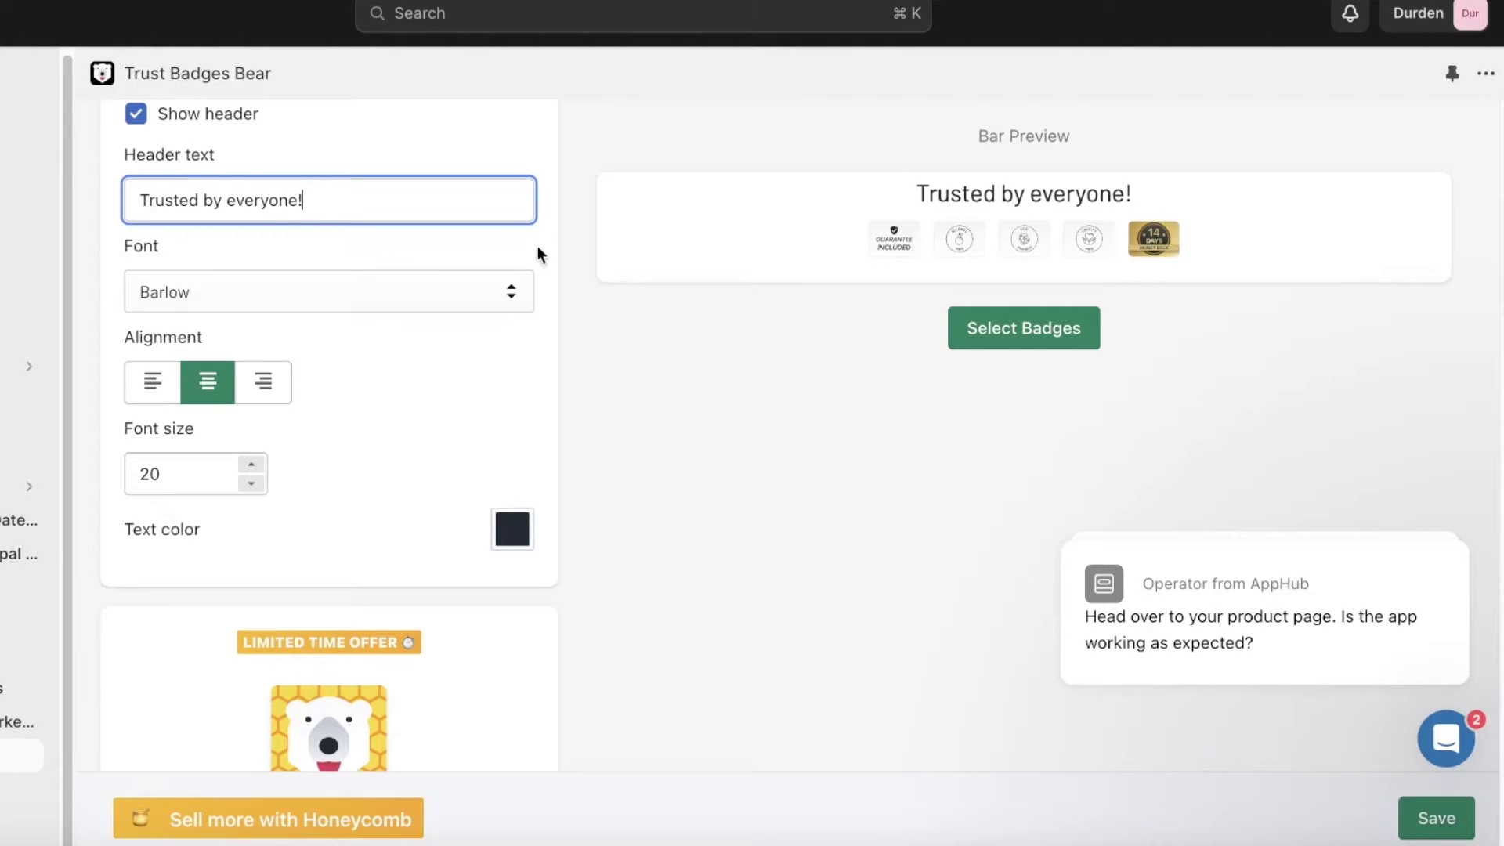
scroll(326, 426, "down", 10)
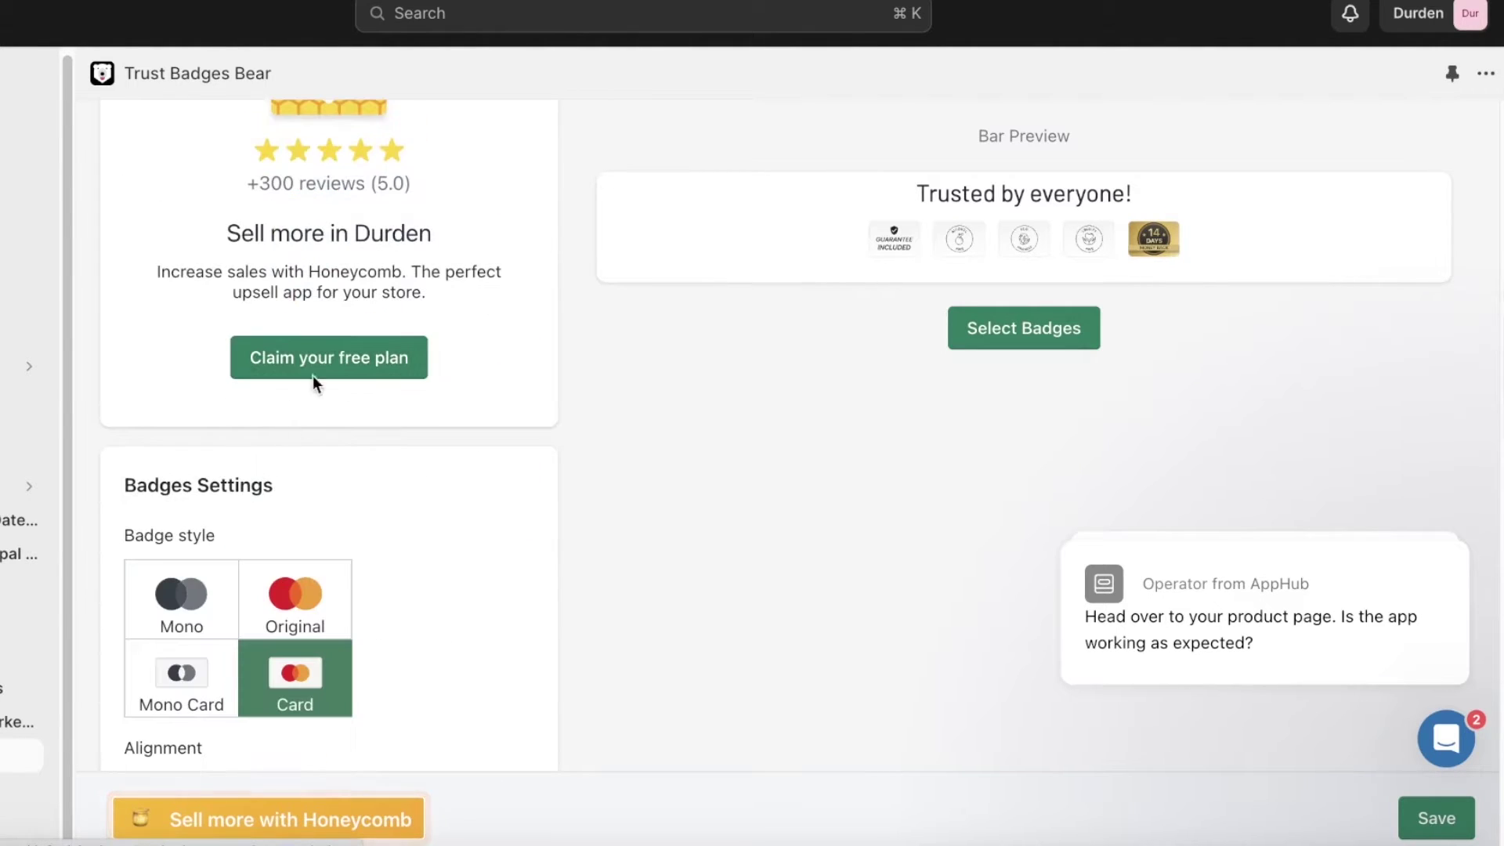
Compare the Original, Mono Card and Mono badge styles, keep Original, and save the settings
left_click(275, 401)
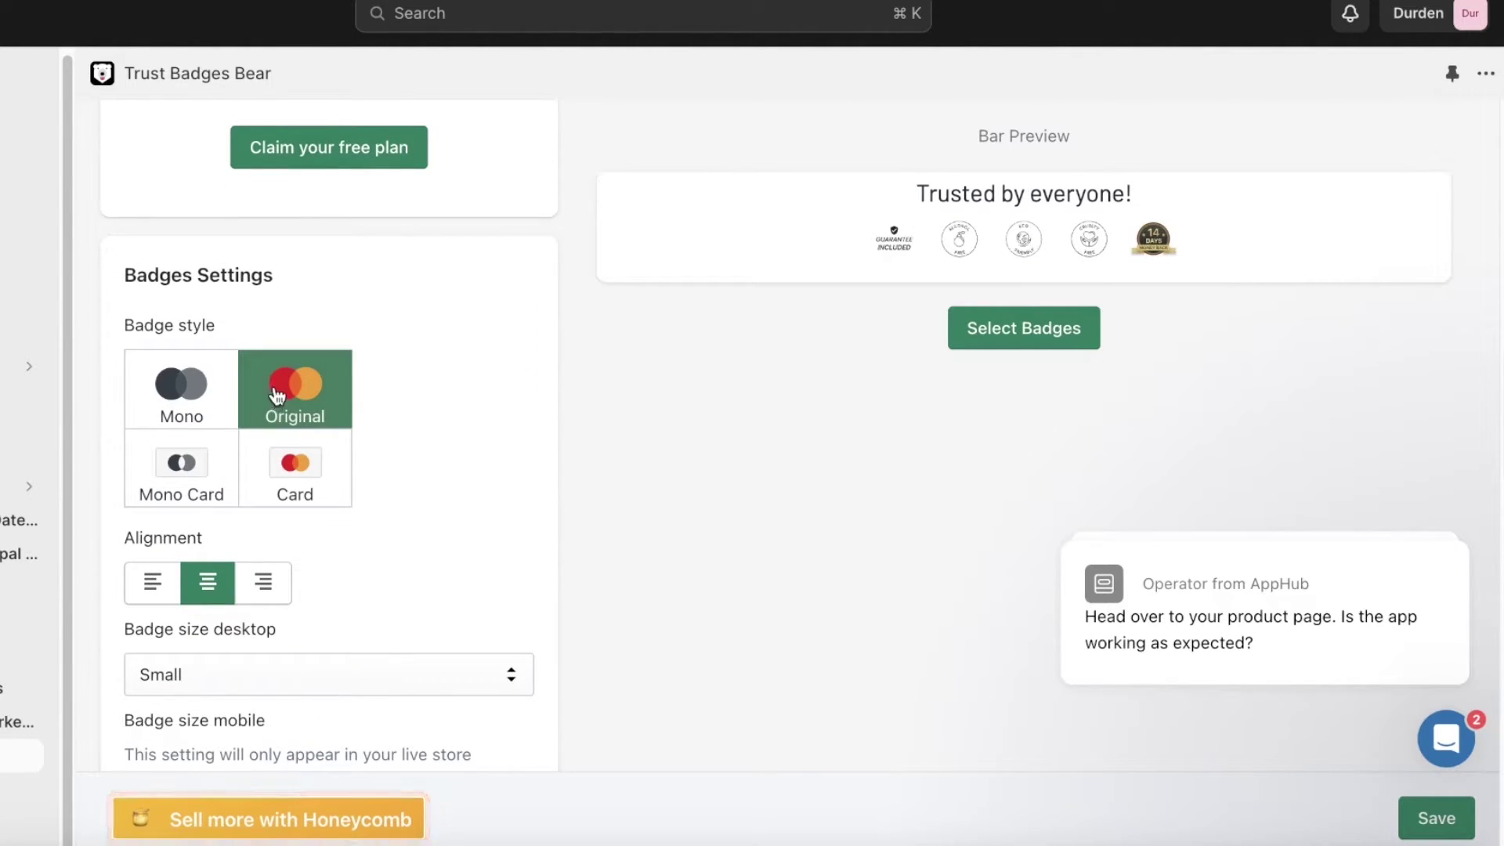
left_click(200, 472)
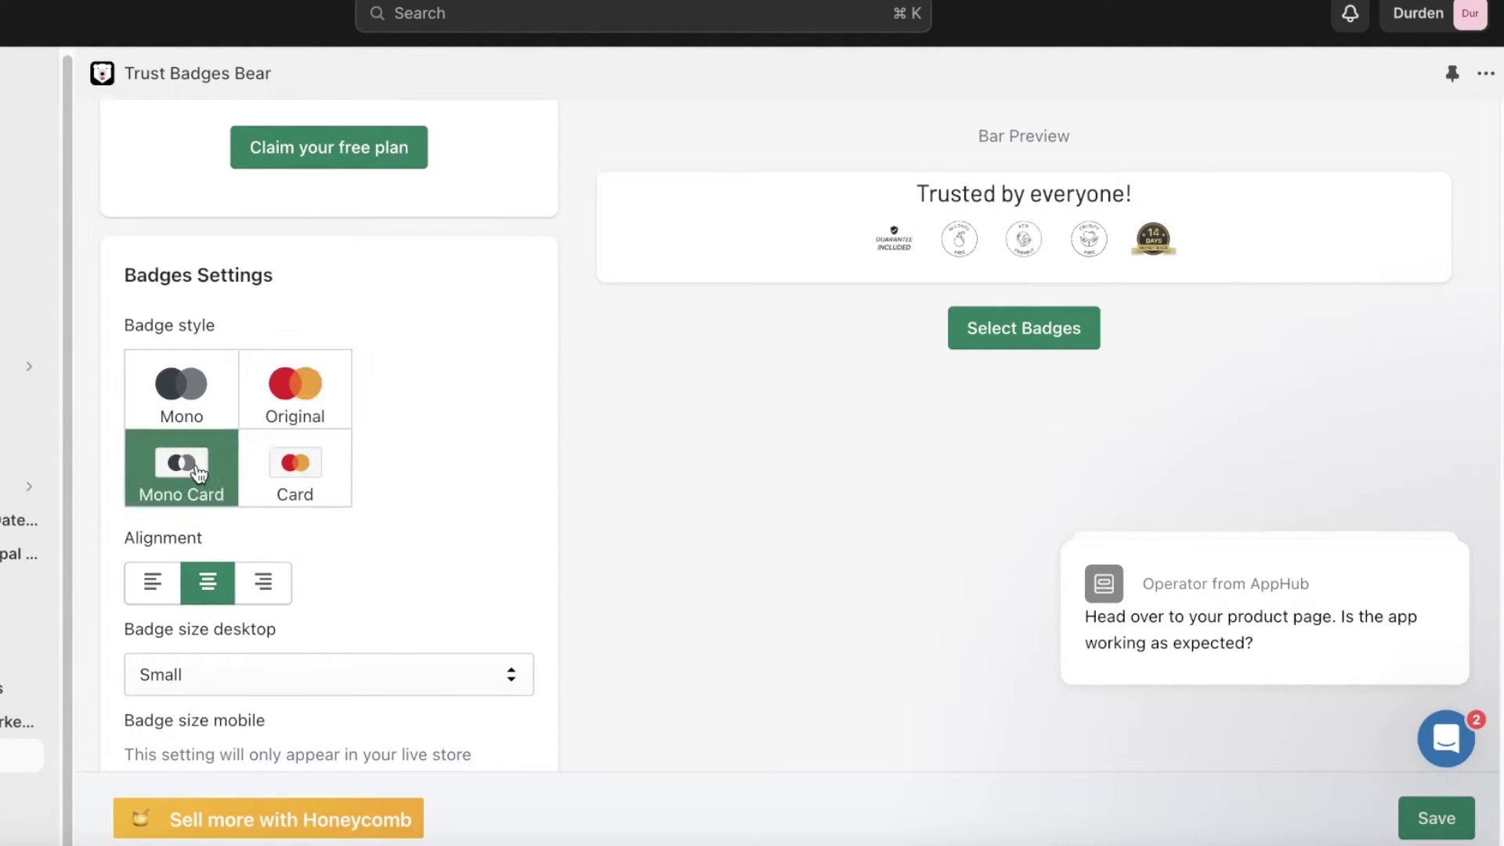
left_click(201, 384)
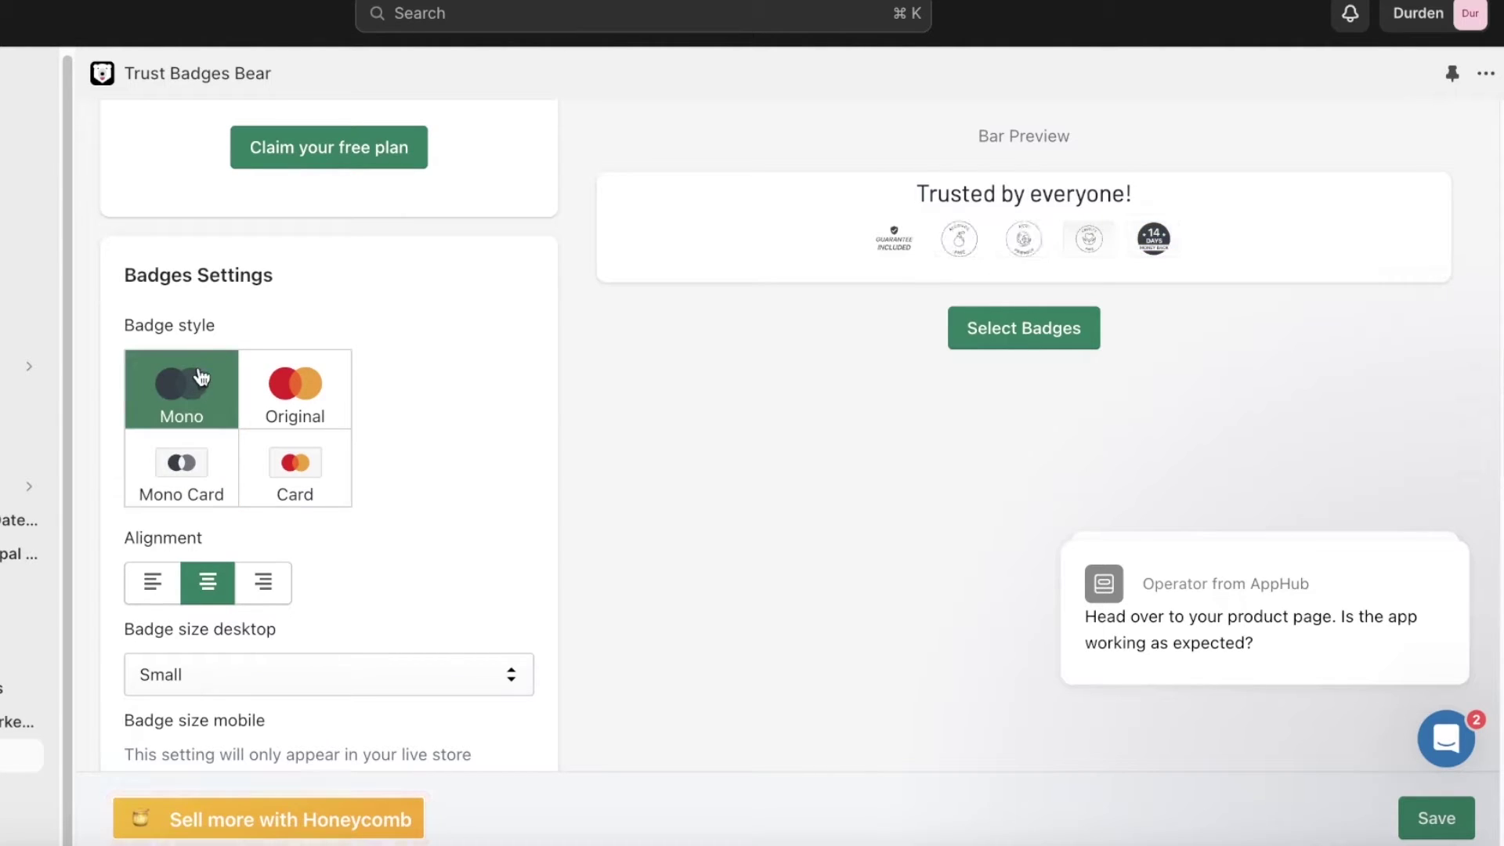
left_click(257, 405)
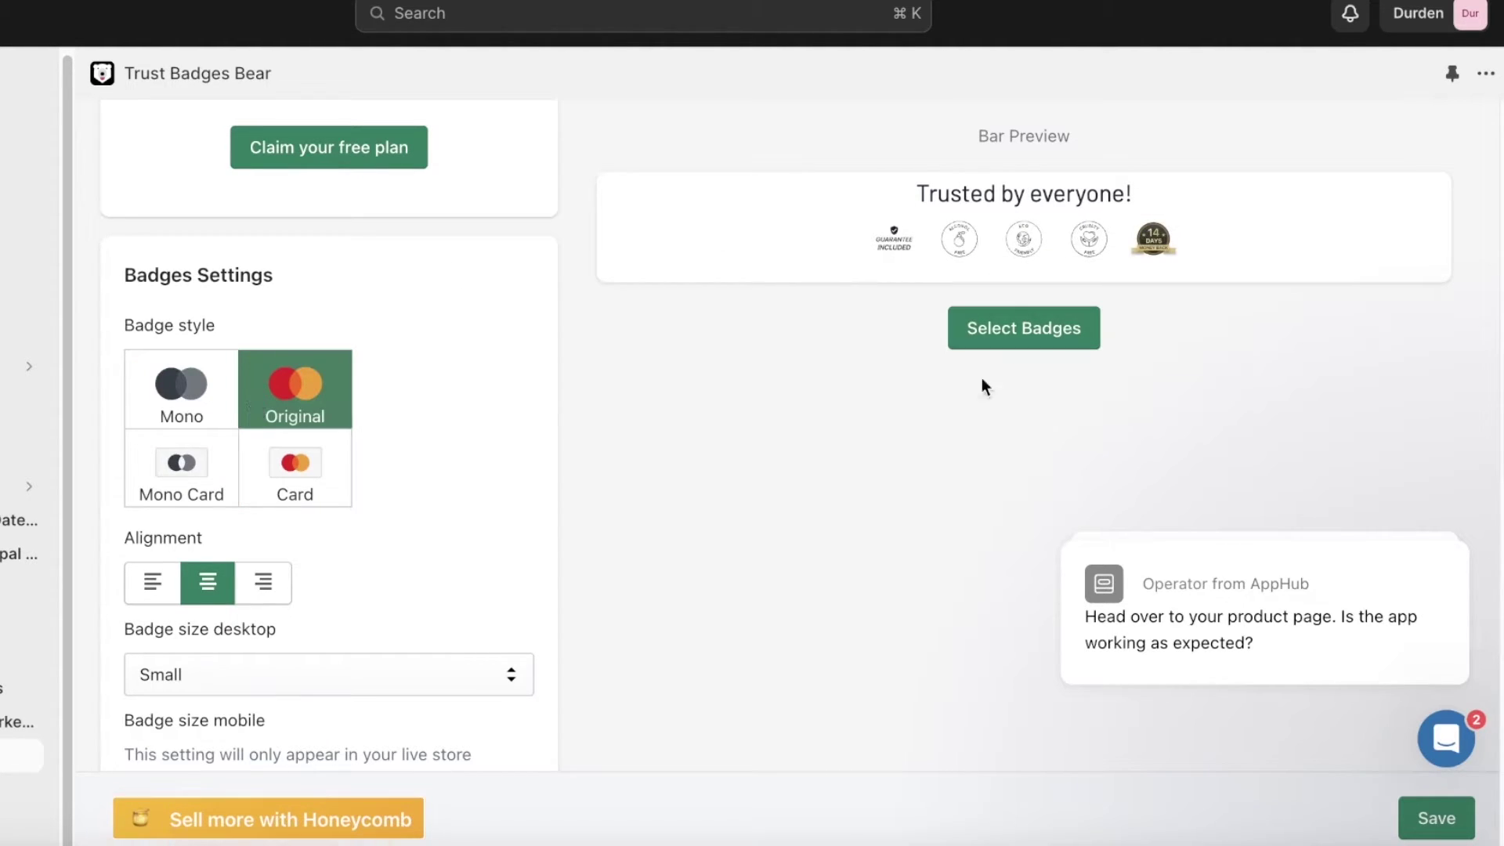
scroll(833, 288, "down", 10)
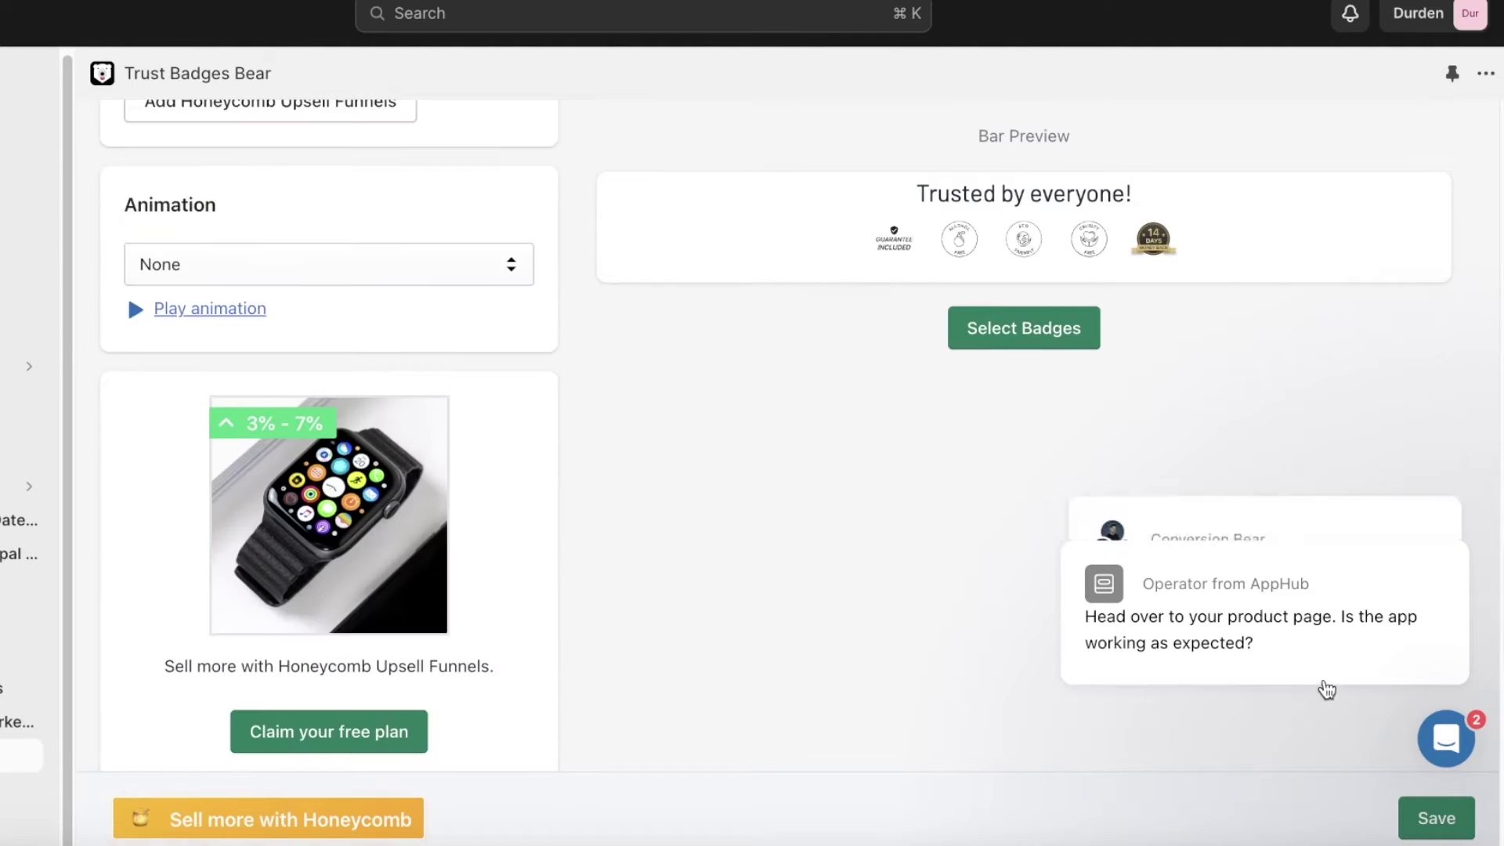
left_click(1439, 821)
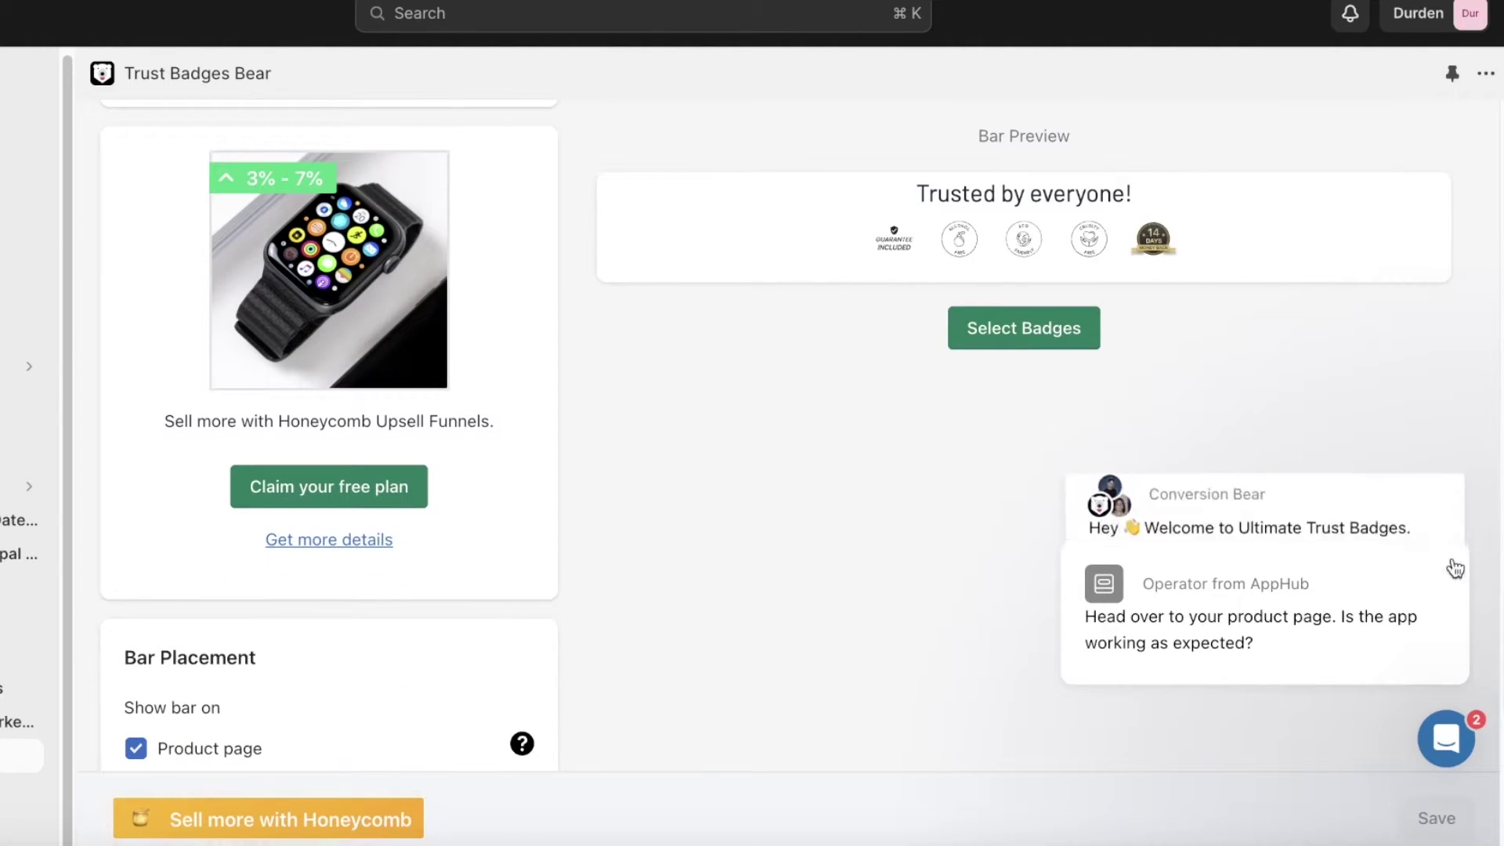
scroll(1000, 339, "up", 10)
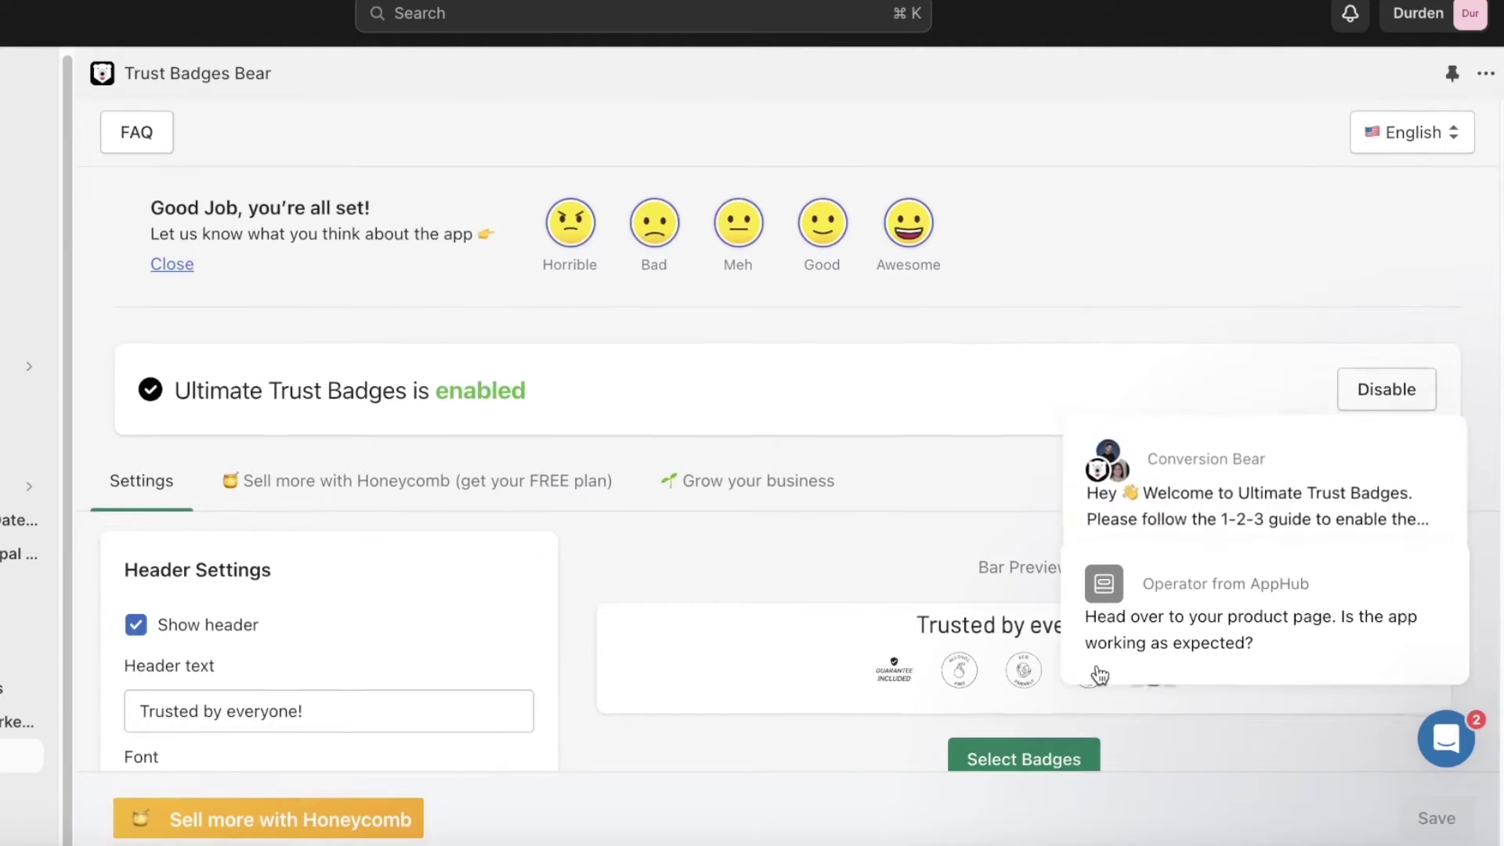
Glance at the Honeycomb upsell and growth checklist, then return to the trust bar settings
scroll(722, 369, "down", 3)
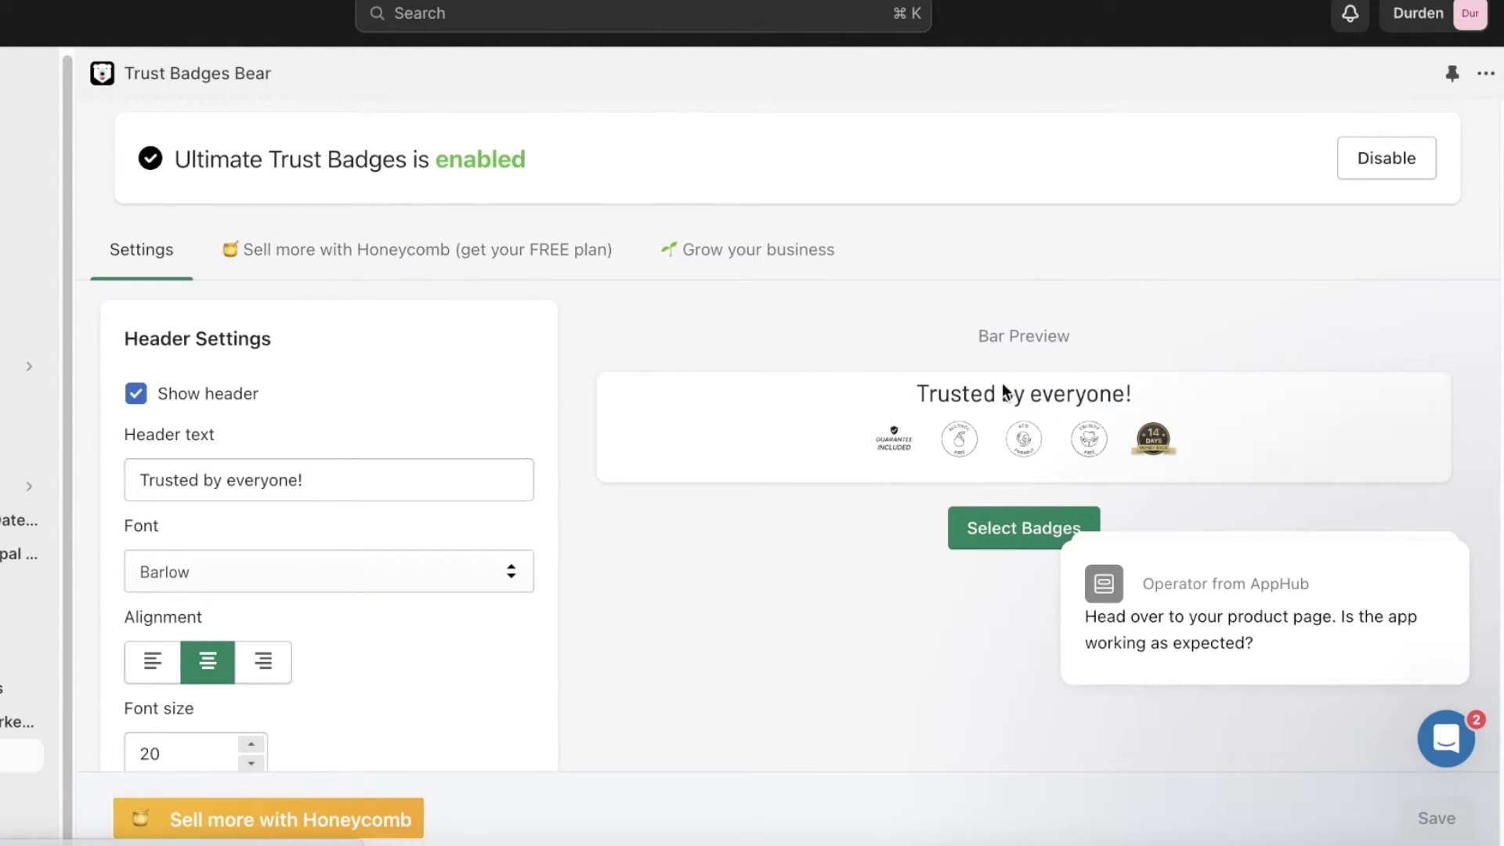
left_click(391, 252)
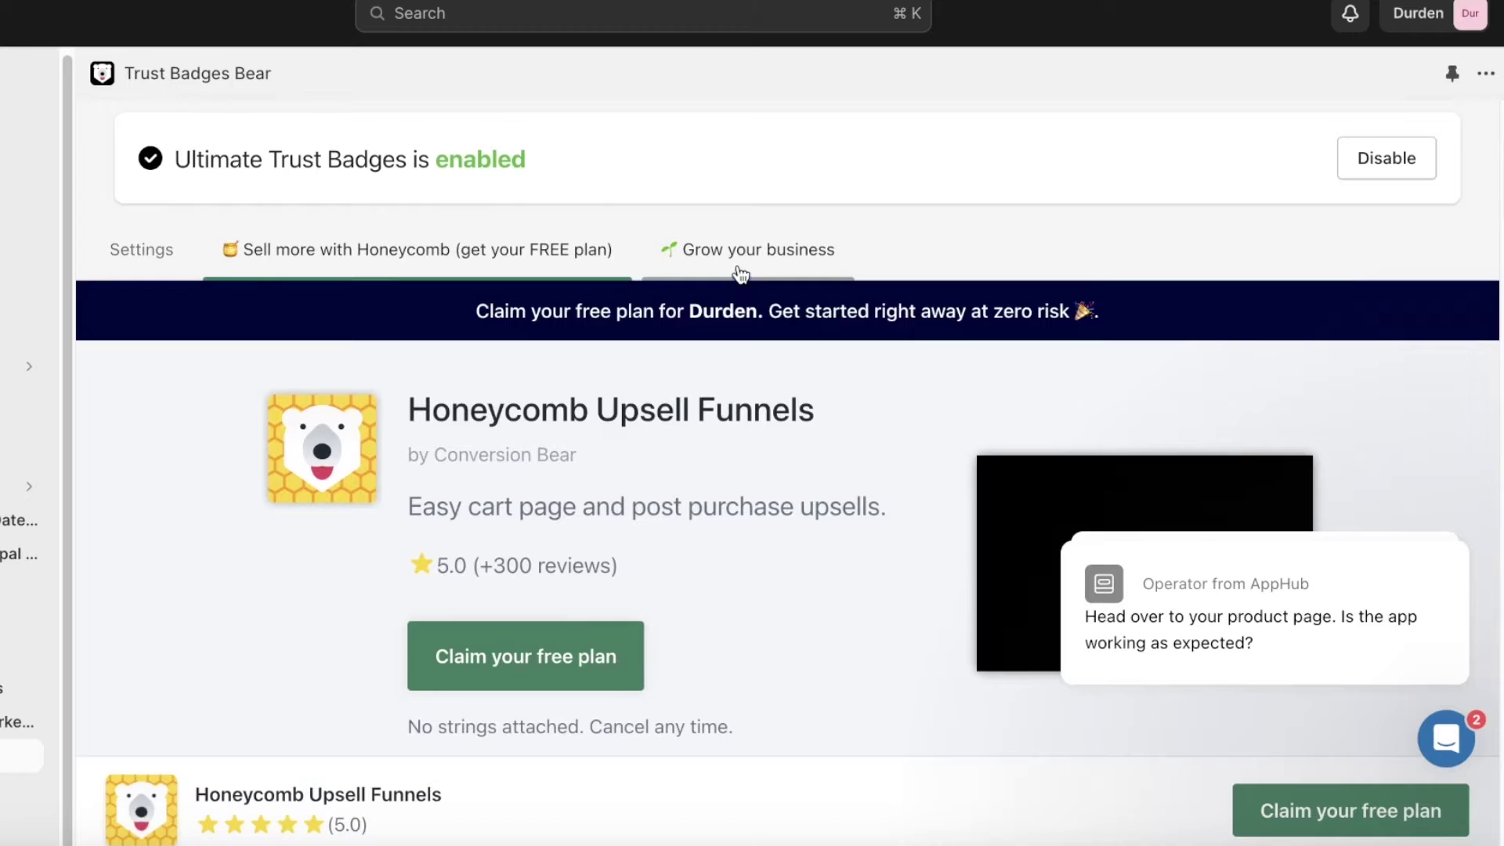
left_click(742, 275)
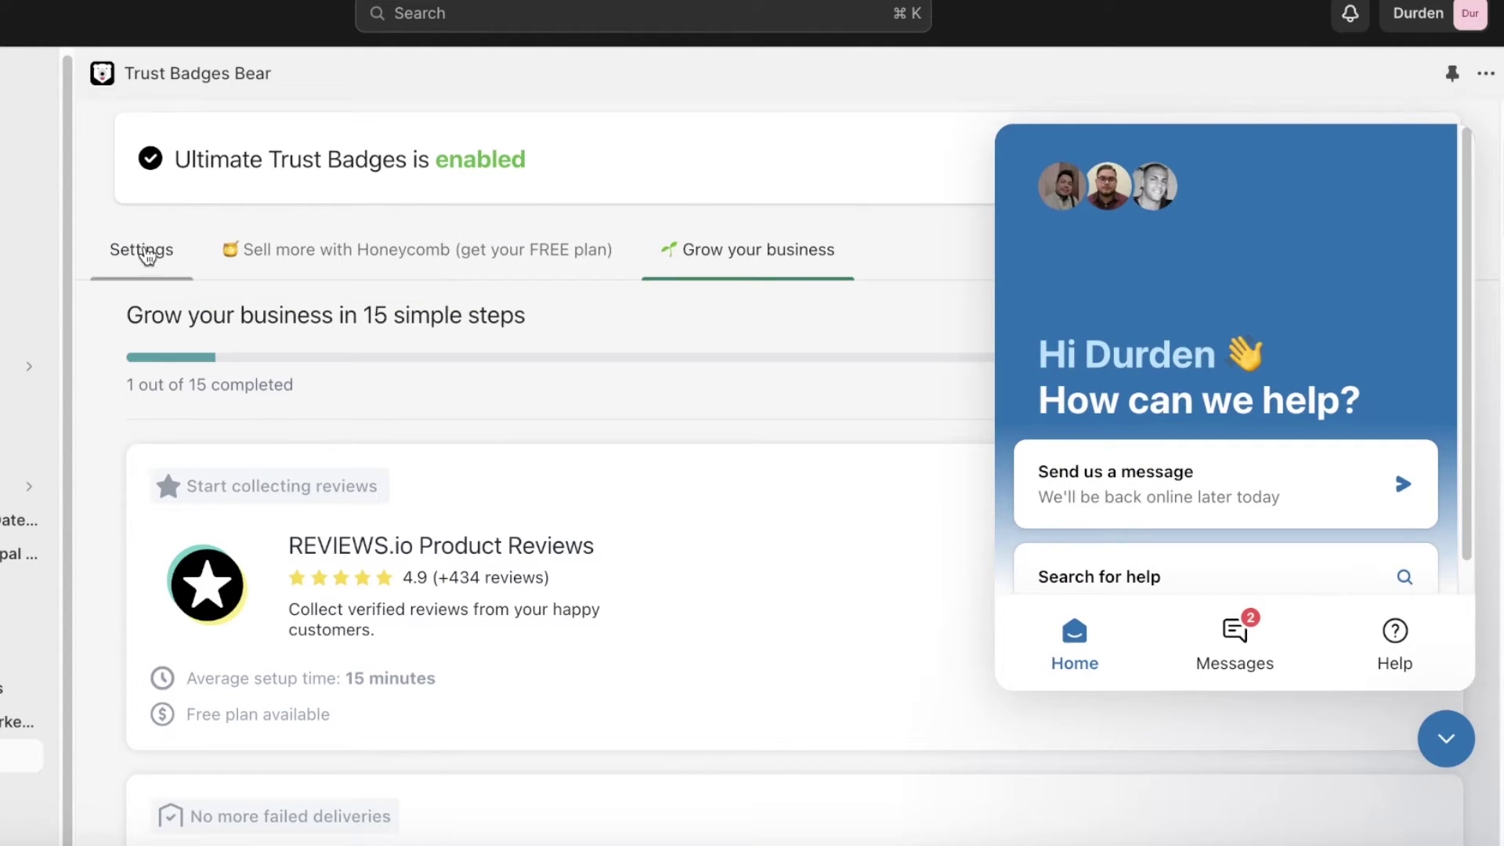
left_click(143, 251)
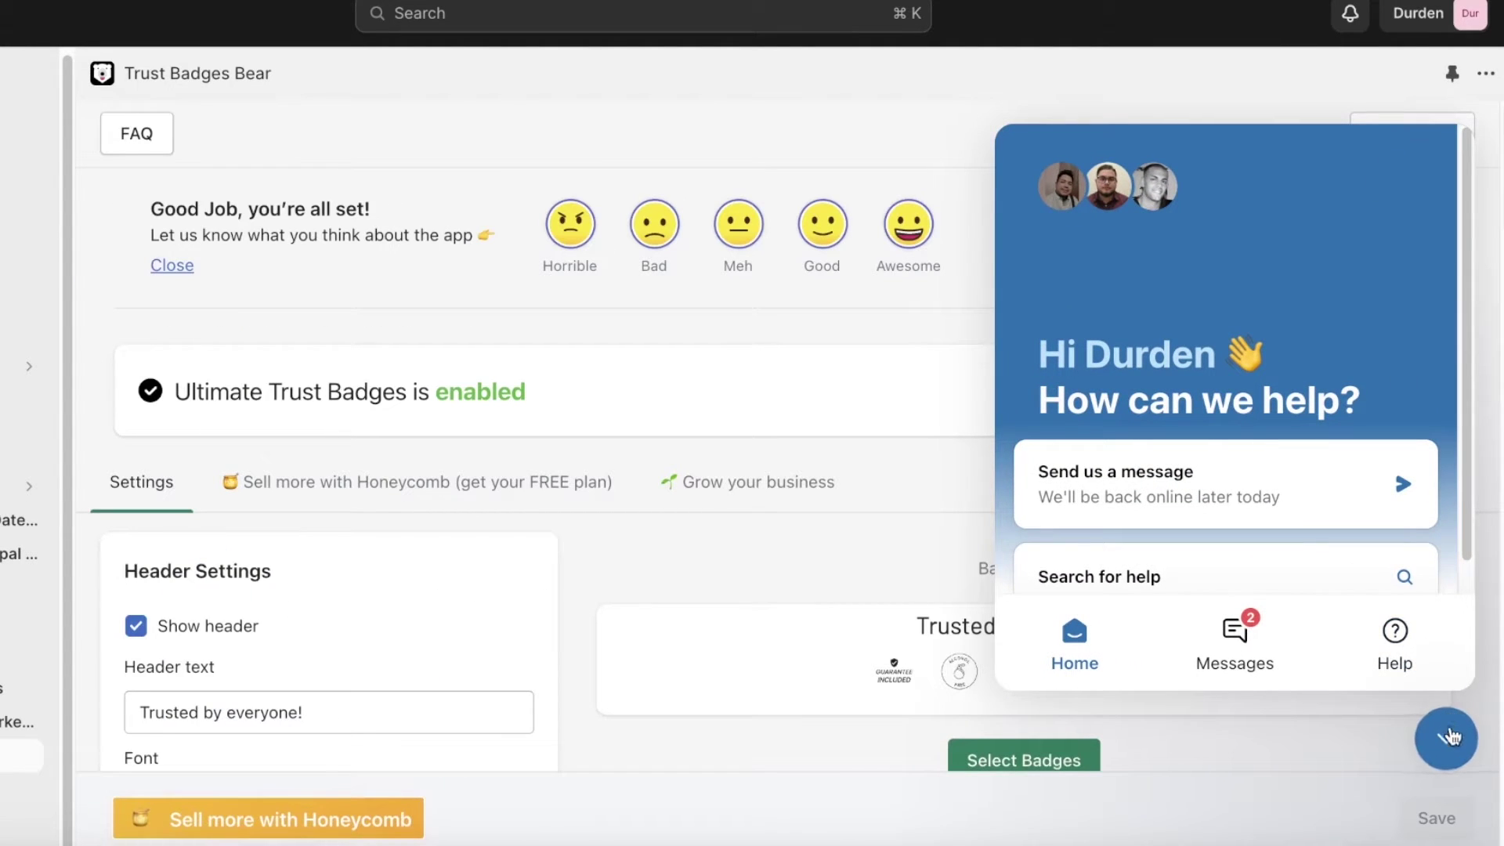
left_click(1447, 737)
scroll(674, 388, "down", 3)
scroll(470, 376, "down", 3)
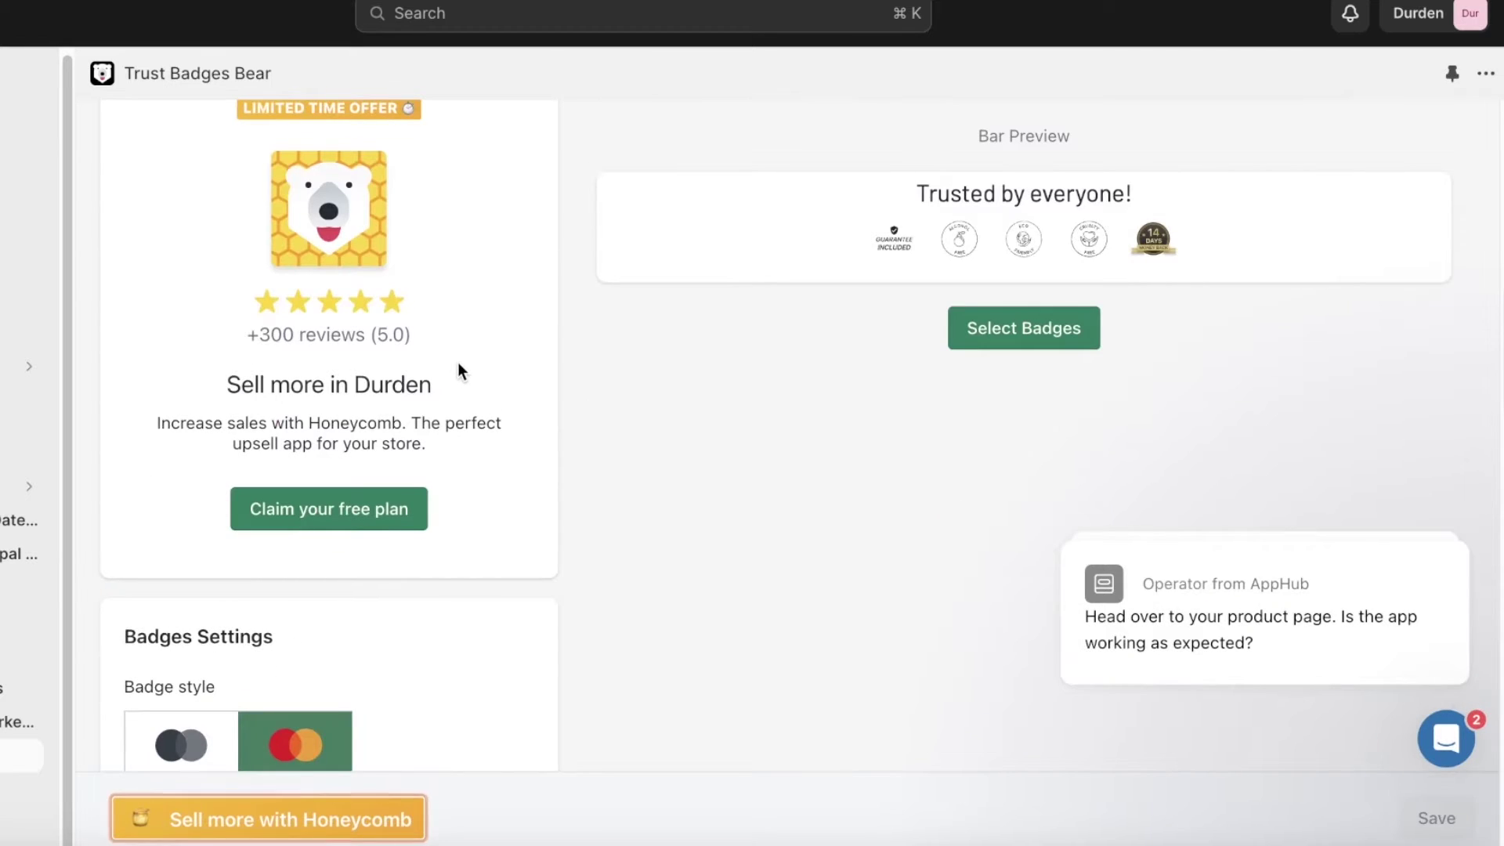
scroll(457, 362, "up", 6)
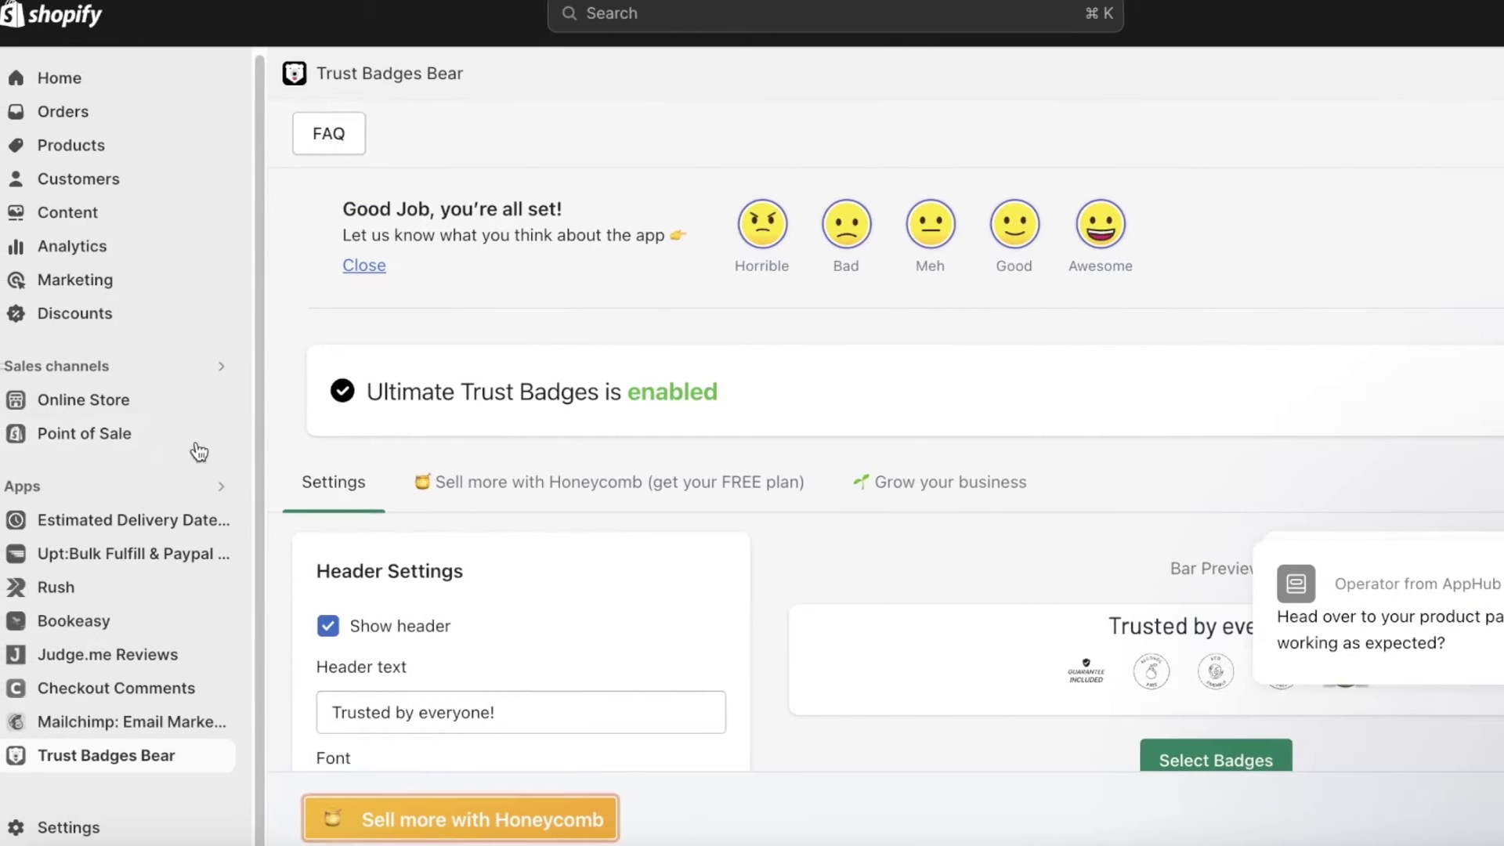
Open the live online store and scroll through the Anon Tote product page
left_click(221, 400)
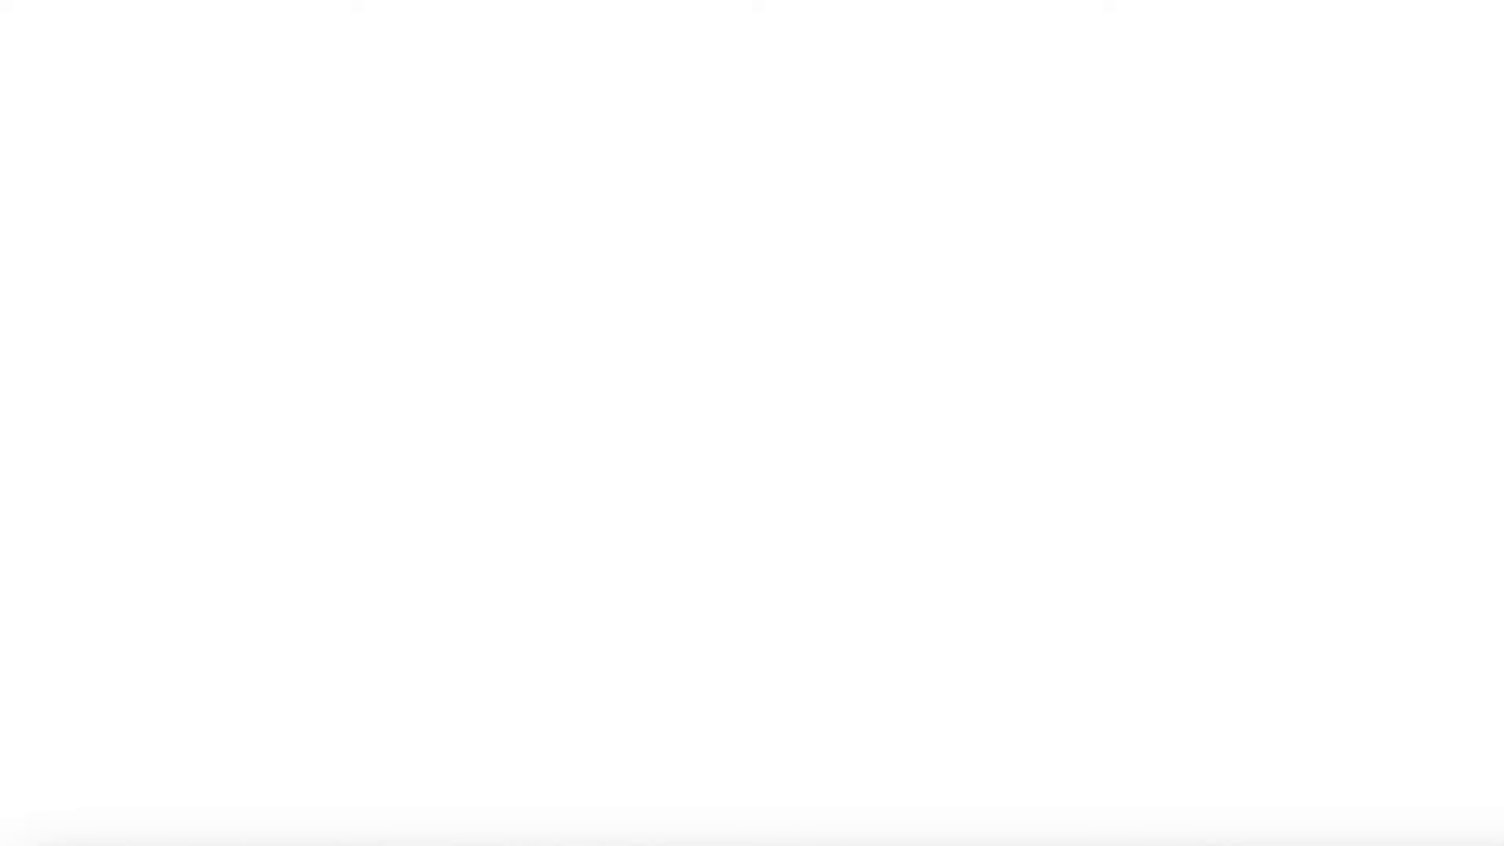
scroll(990, 148, "down", 10)
scroll(783, 203, "up", 3)
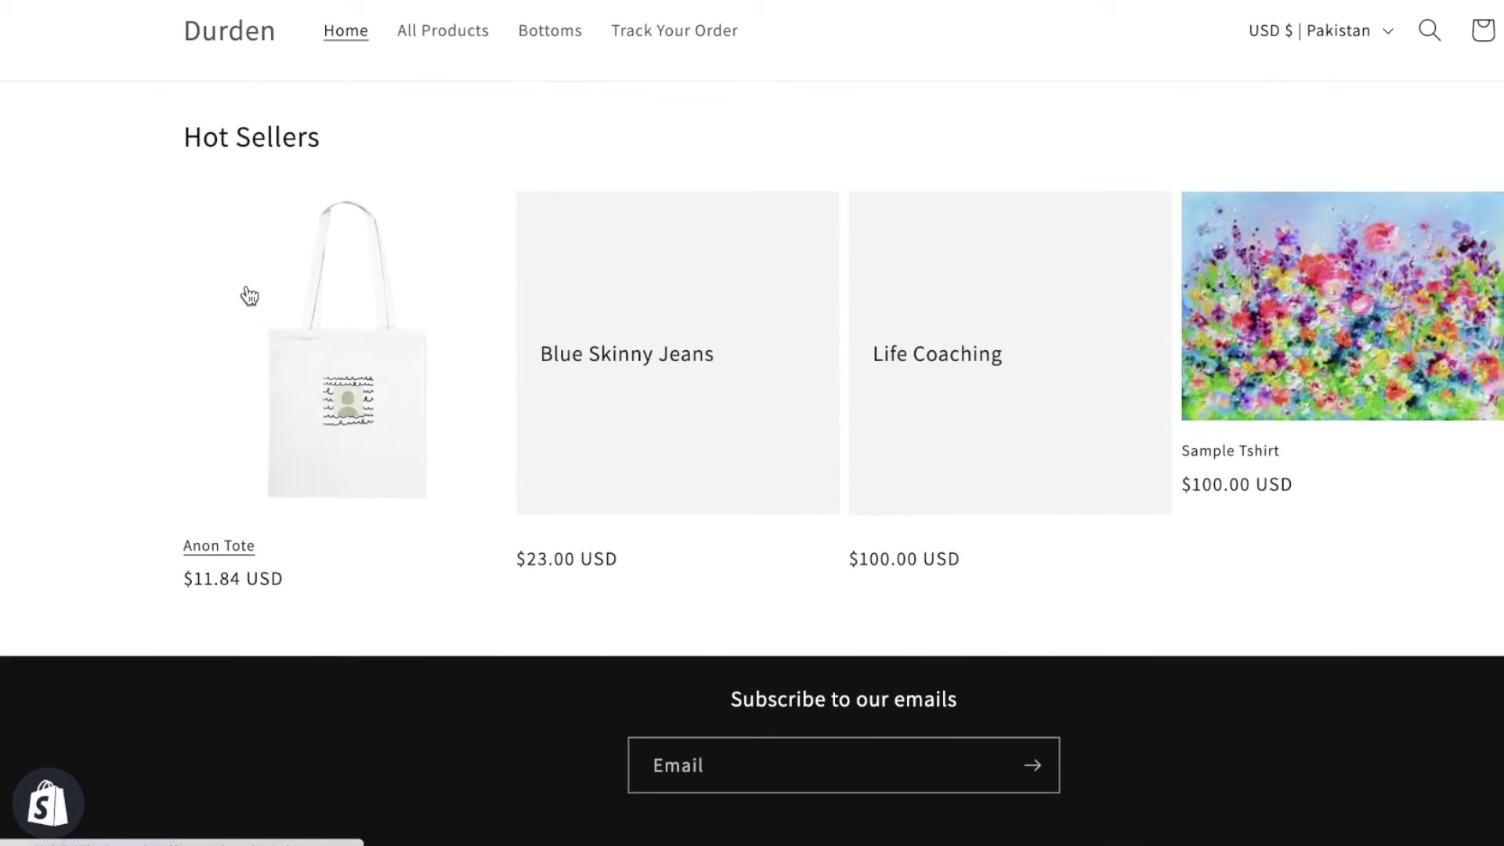
left_click(336, 335)
scroll(895, 133, "down", 5)
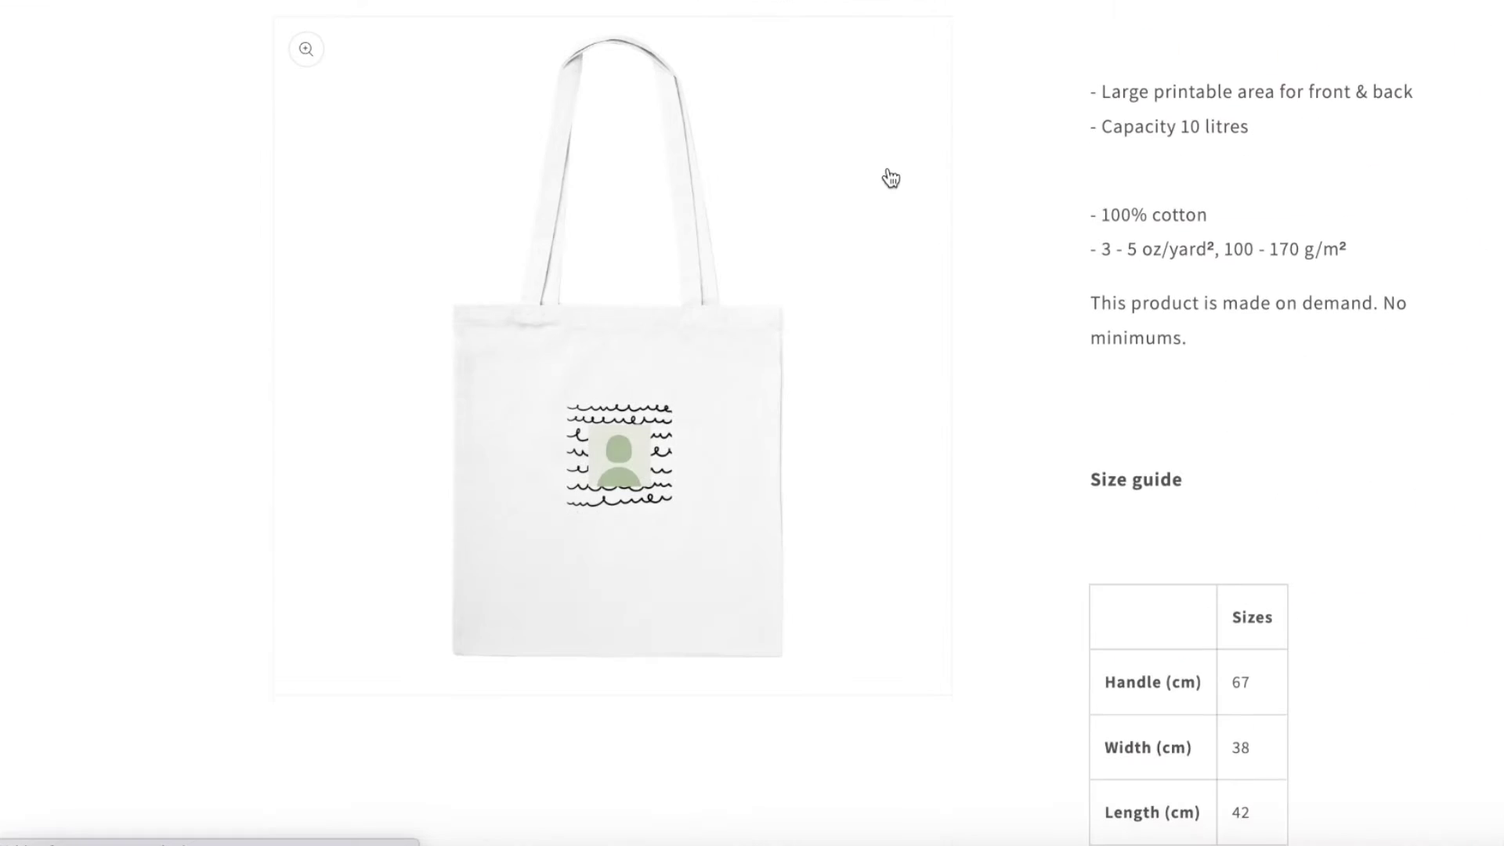
scroll(891, 178, "down", 15)
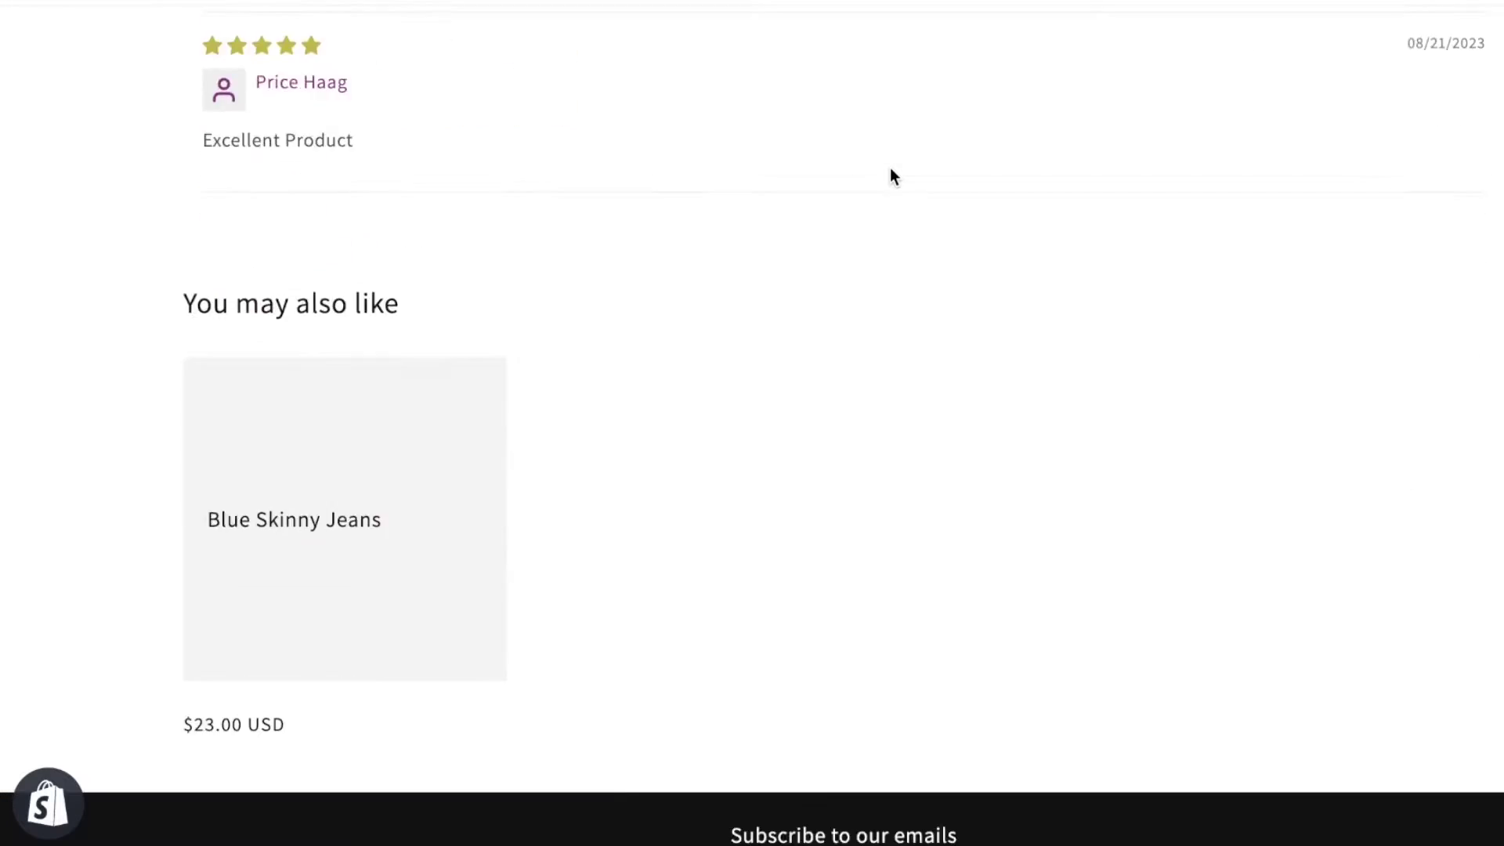
scroll(890, 167, "down", 5)
scroll(890, 173, "up", 9)
scroll(889, 173, "down", 9)
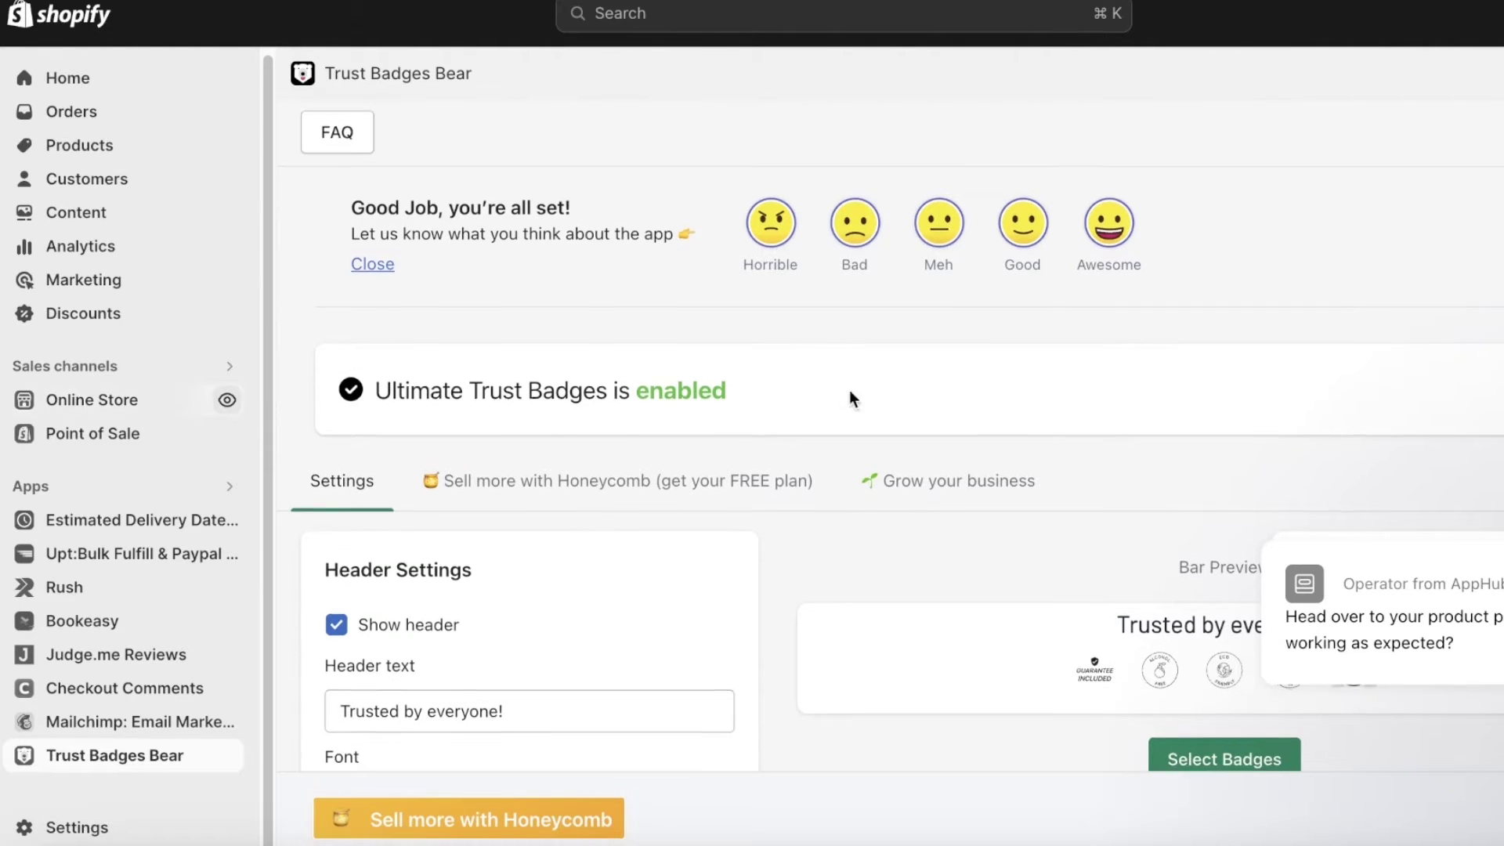
scroll(849, 392, "down", 6)
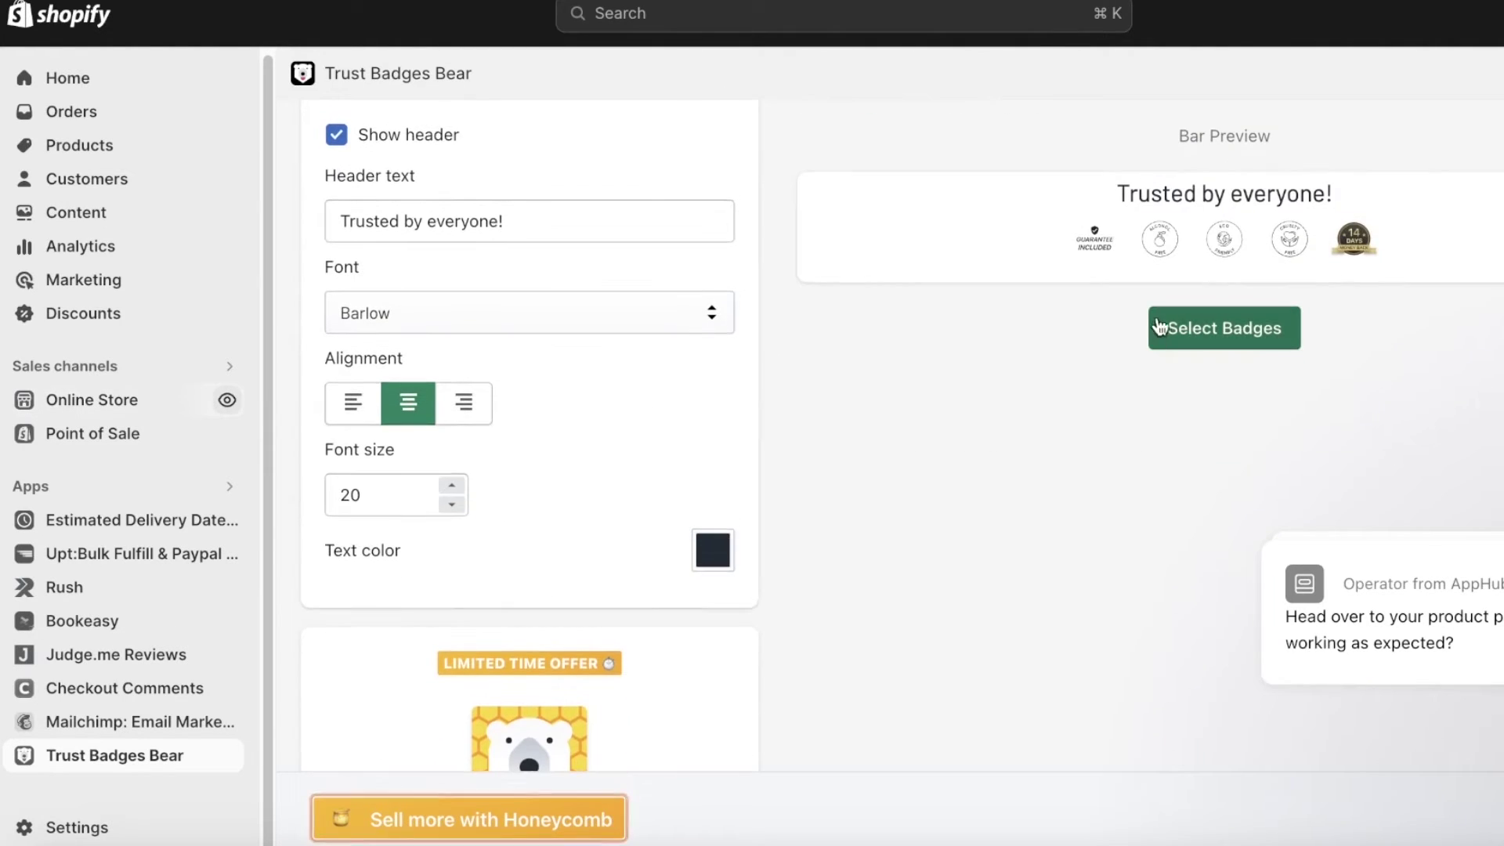
Copy the <div class="ultimate-badges"></div> snippet from Bar Placement, then go to the store's themes
scroll(1308, 454, "down", 20)
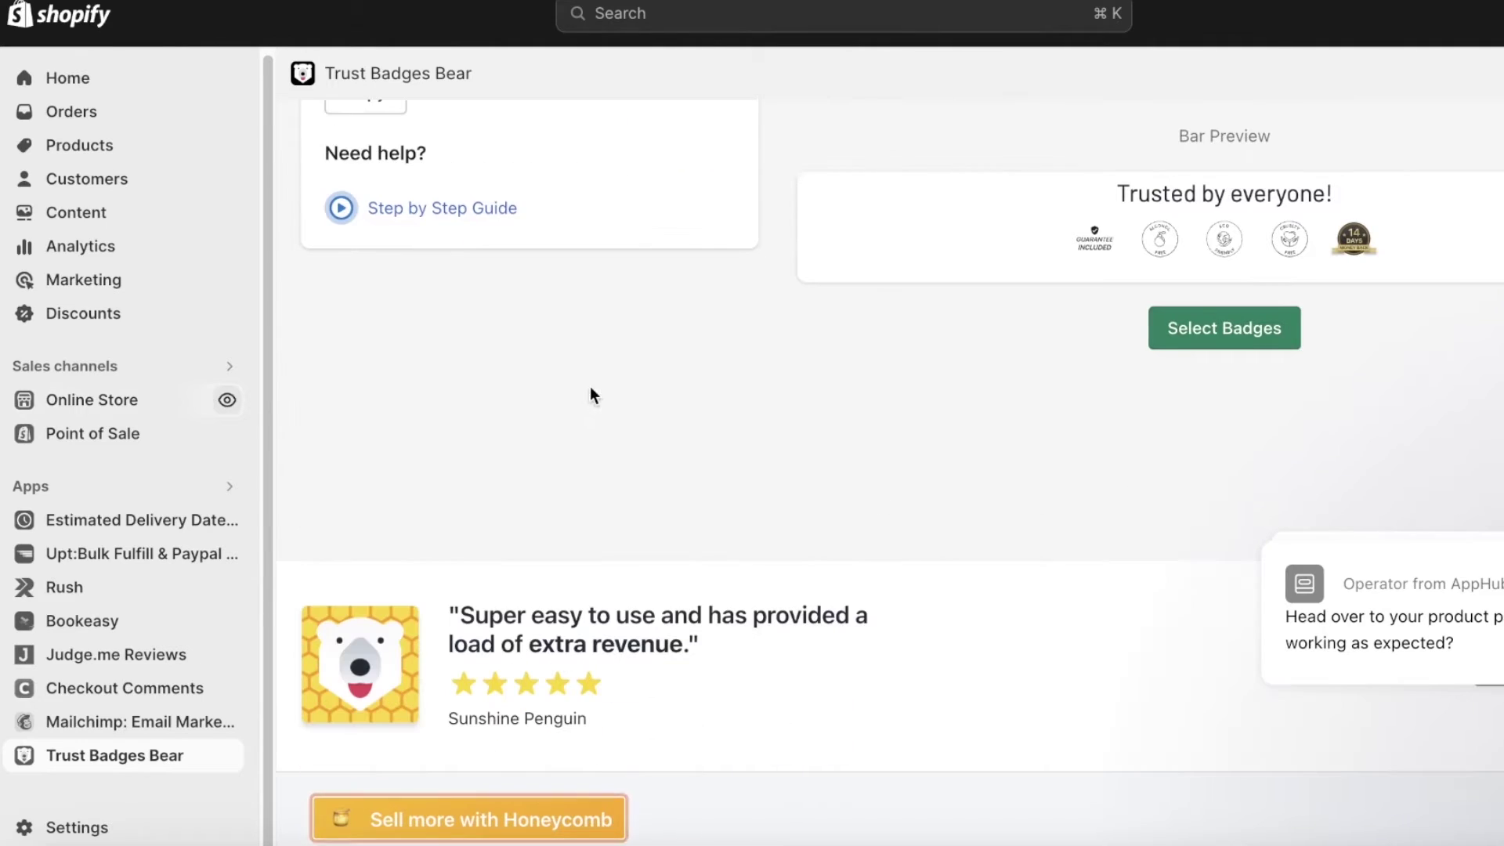
scroll(478, 310, "up", 8)
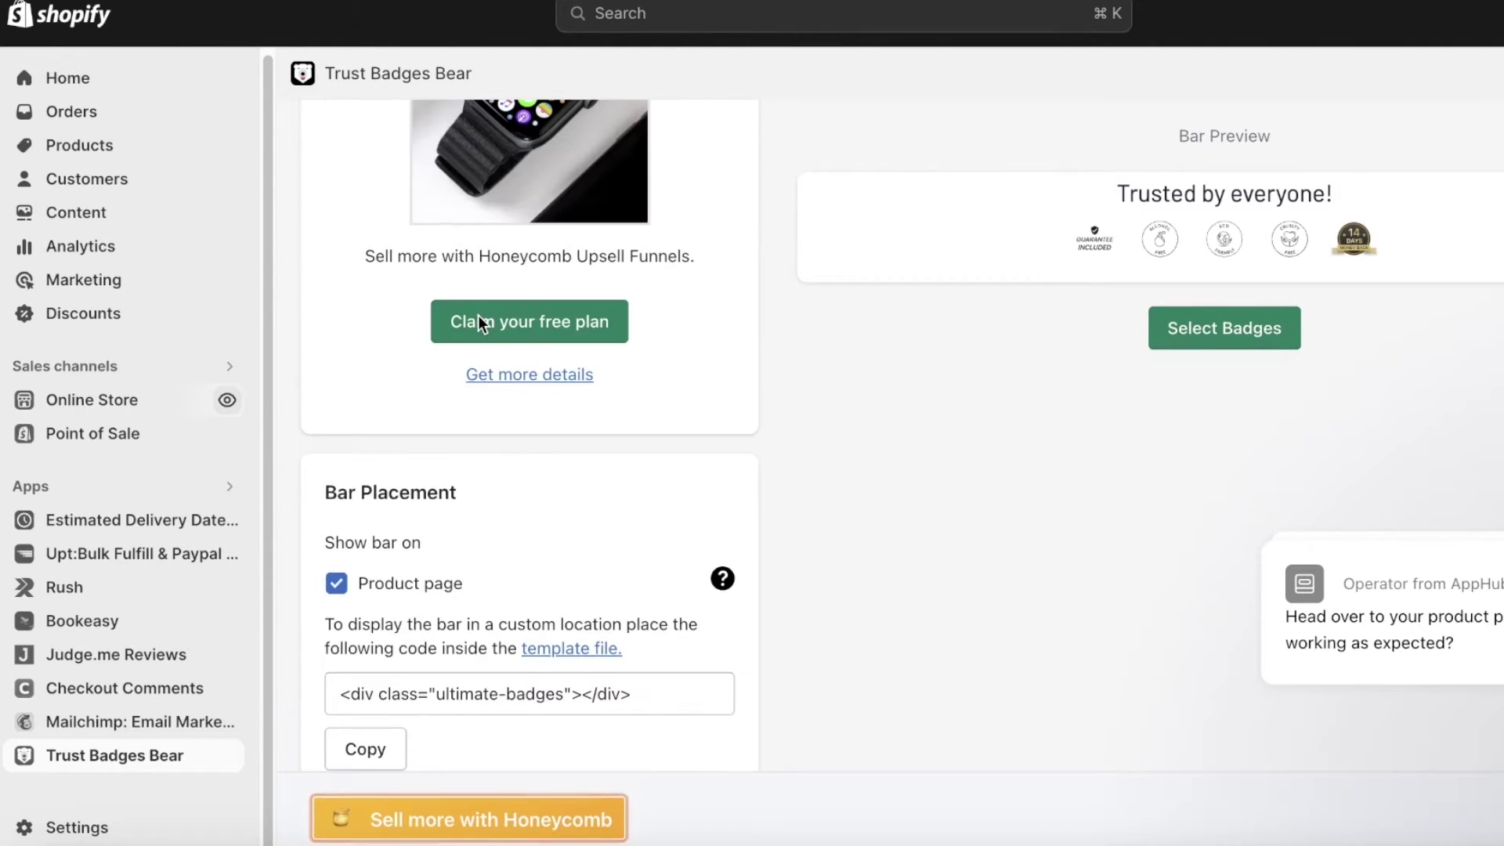
scroll(478, 315, "down", 7)
scroll(484, 220, "up", 4)
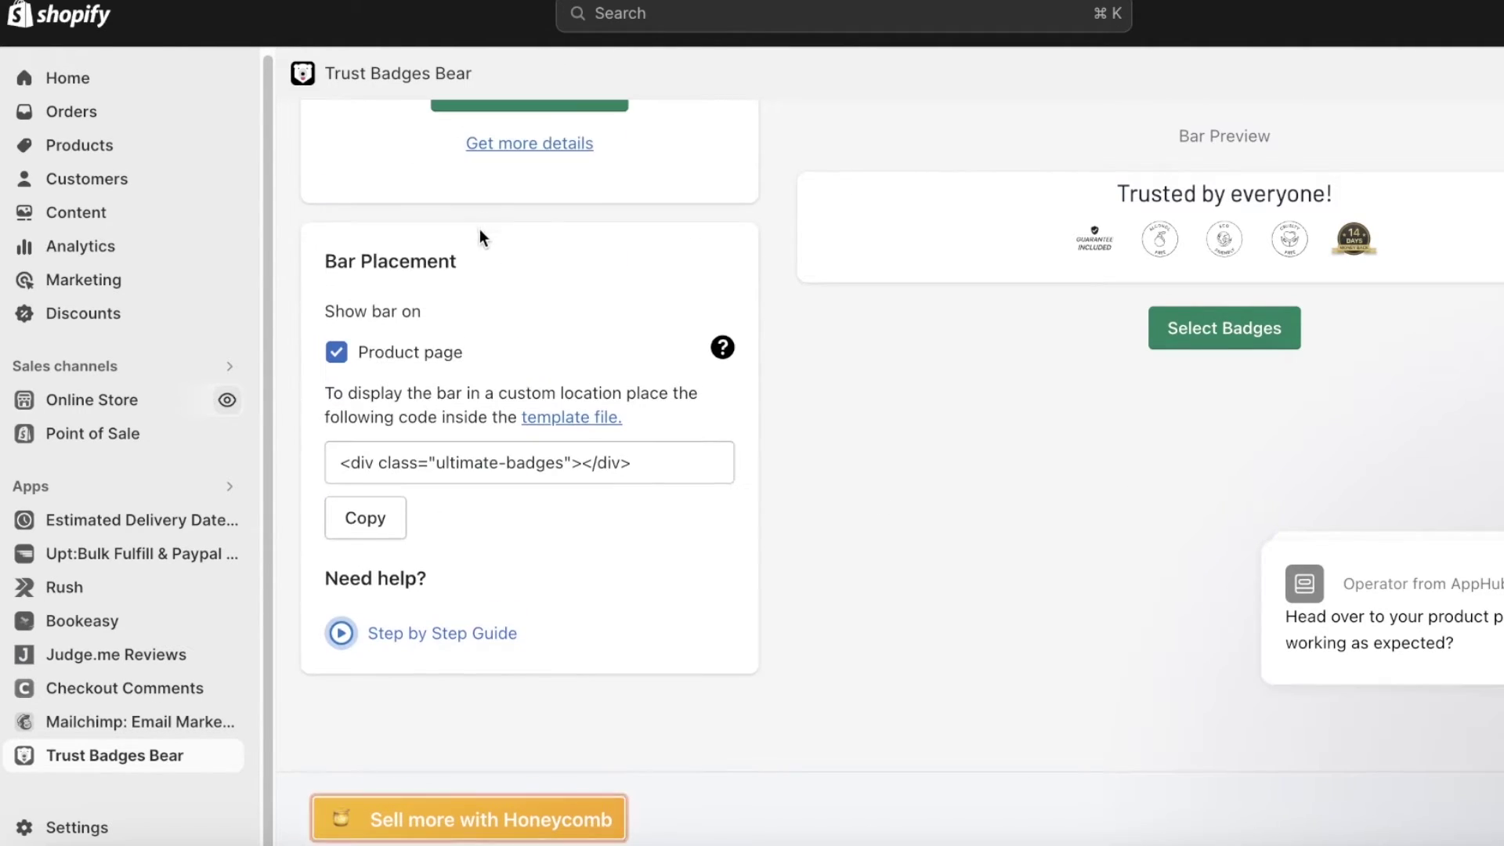
left_click(399, 354)
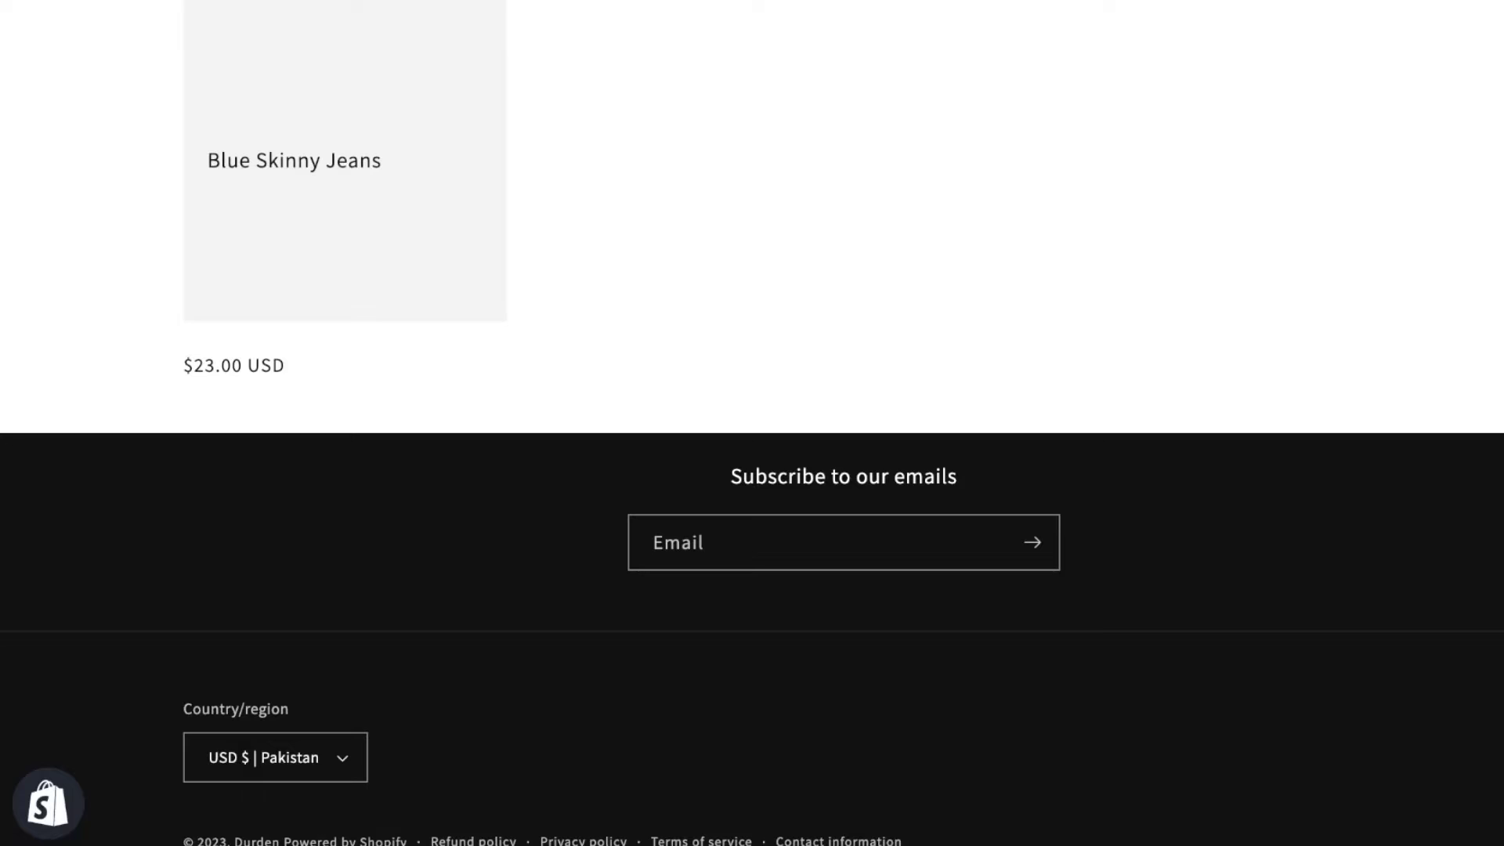
scroll(448, 141, "up", 5)
scroll(448, 141, "up", 15)
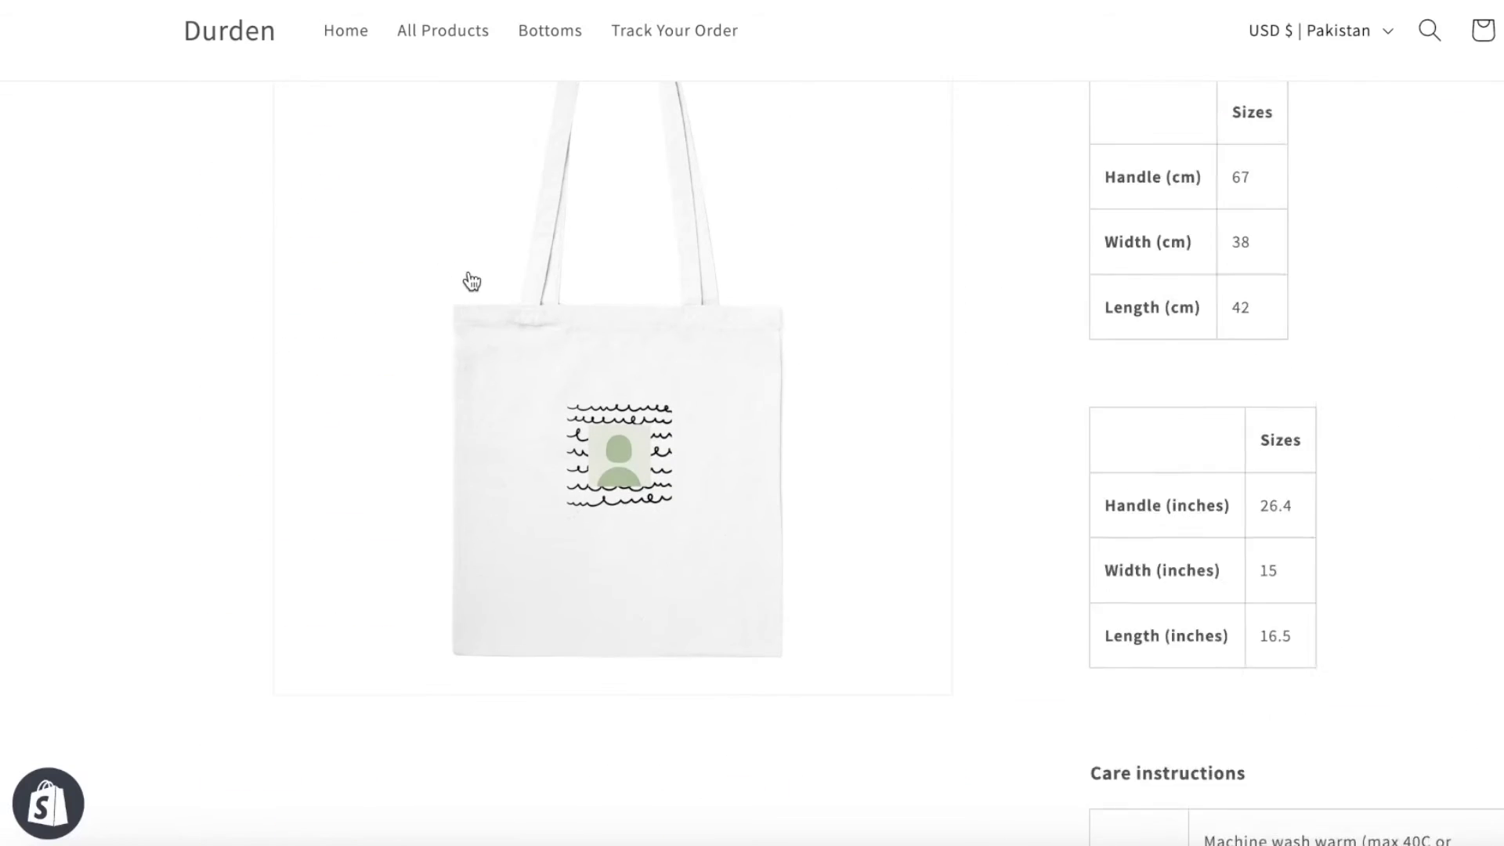
scroll(1210, 476, "down", 8)
scroll(1253, 125, "up", 4)
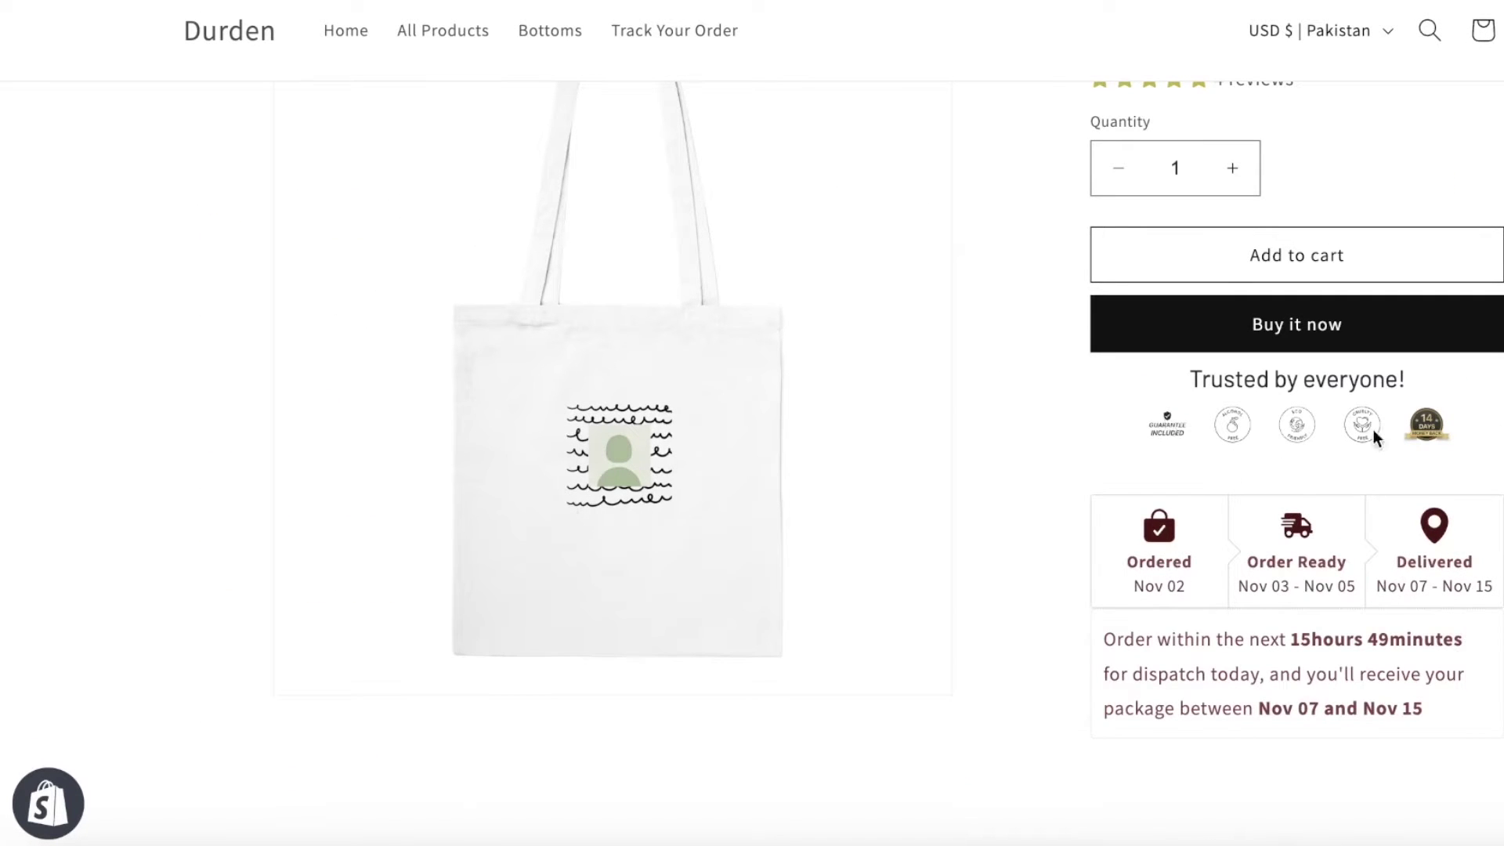
scroll(1182, 447, "up", 4)
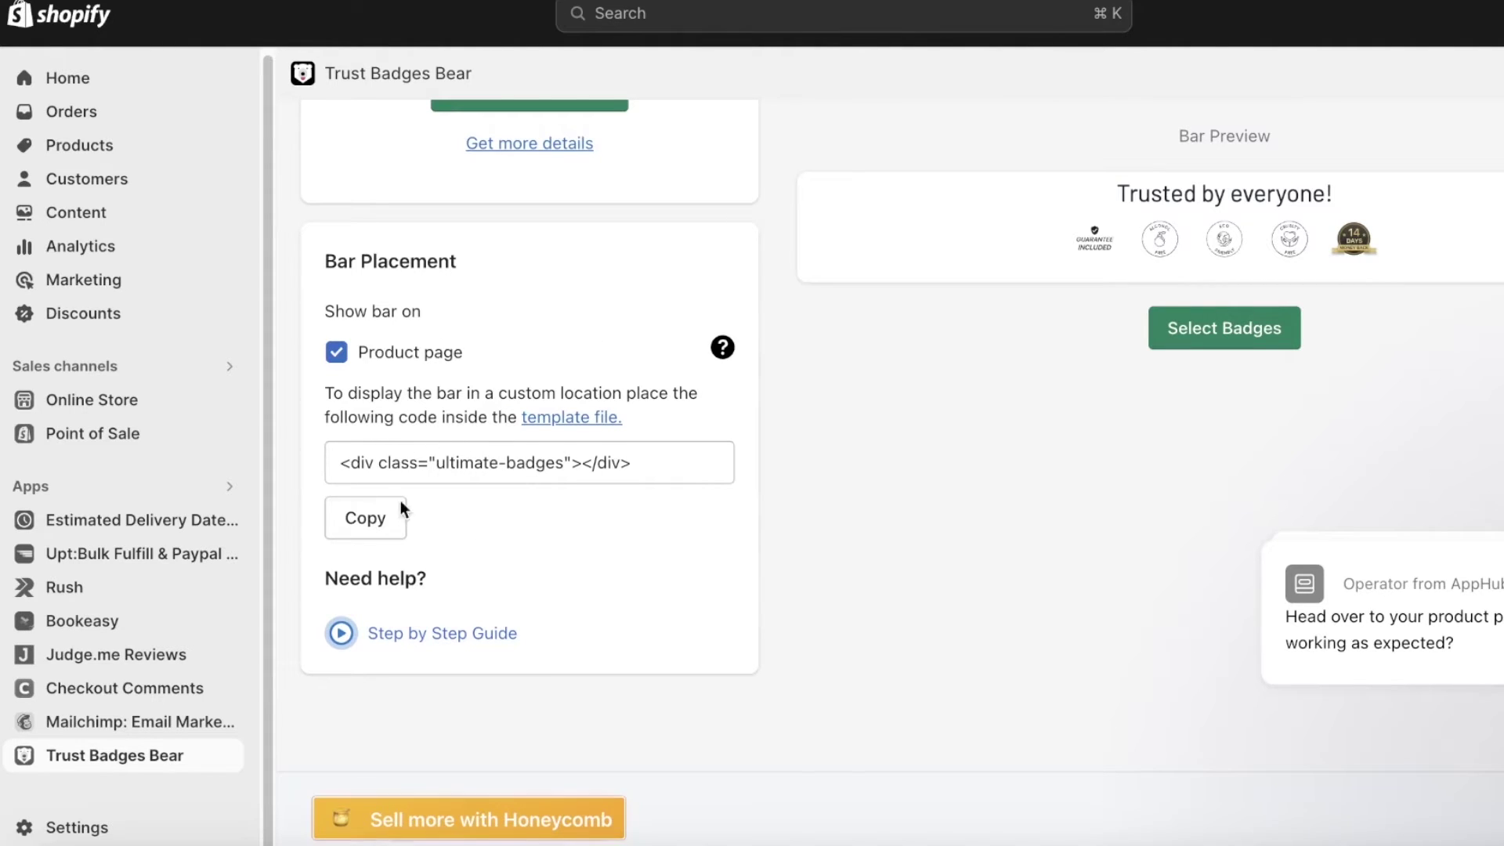
left_click(348, 513)
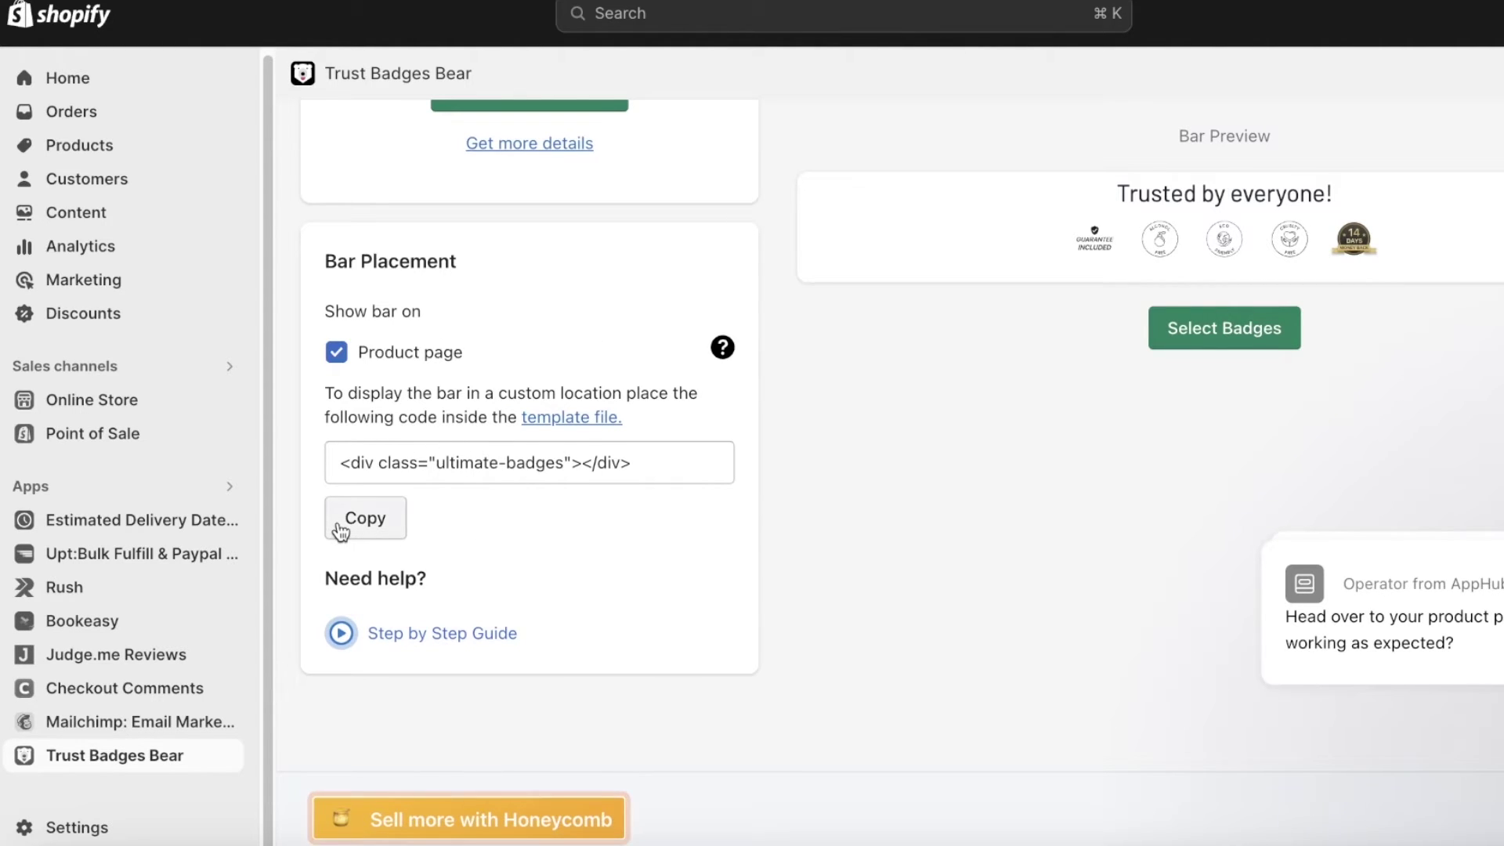
left_click(371, 470)
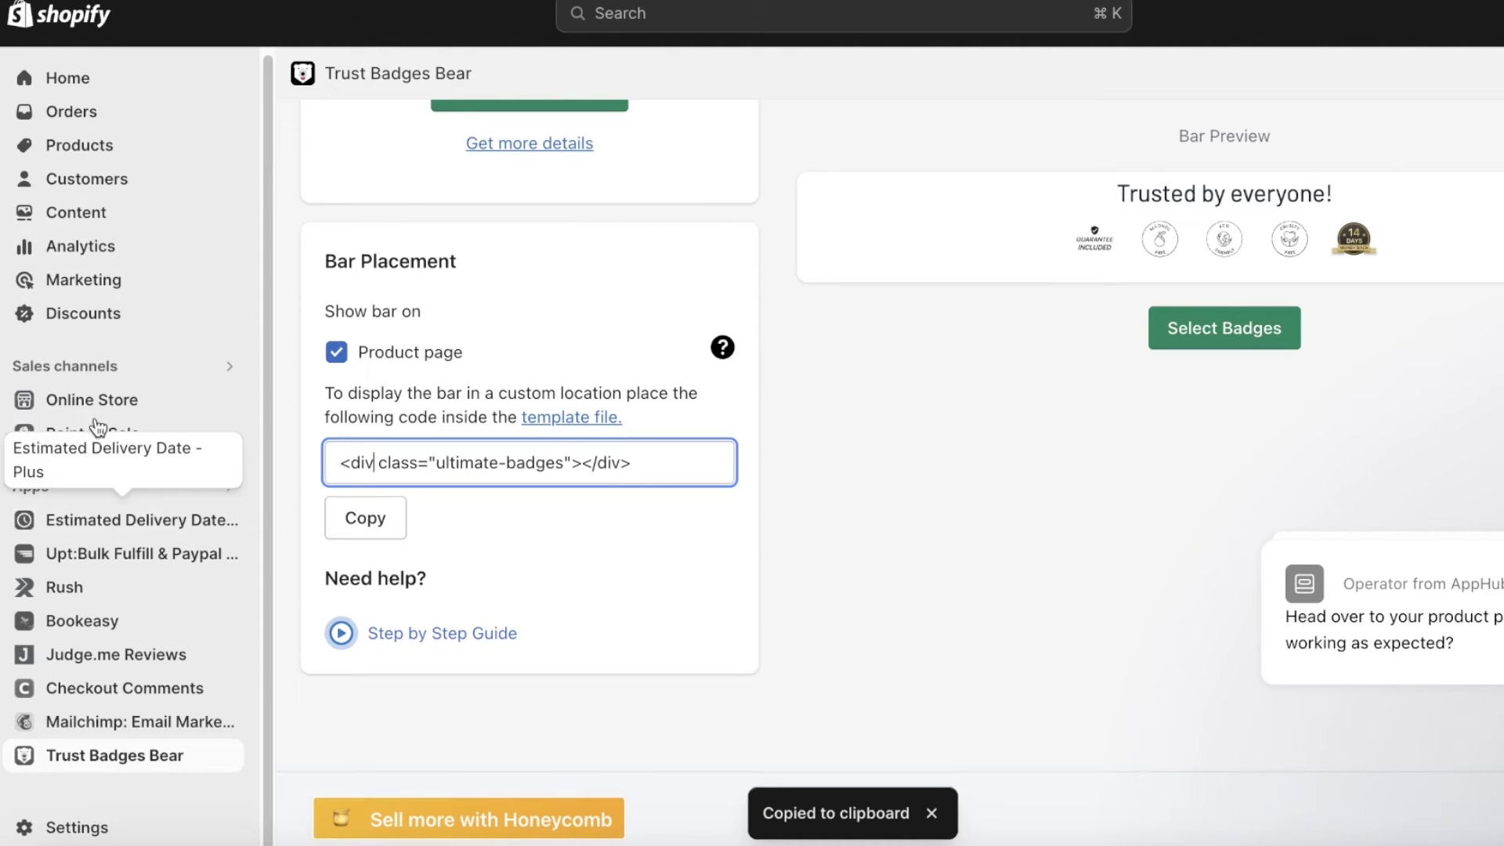
left_click(131, 403)
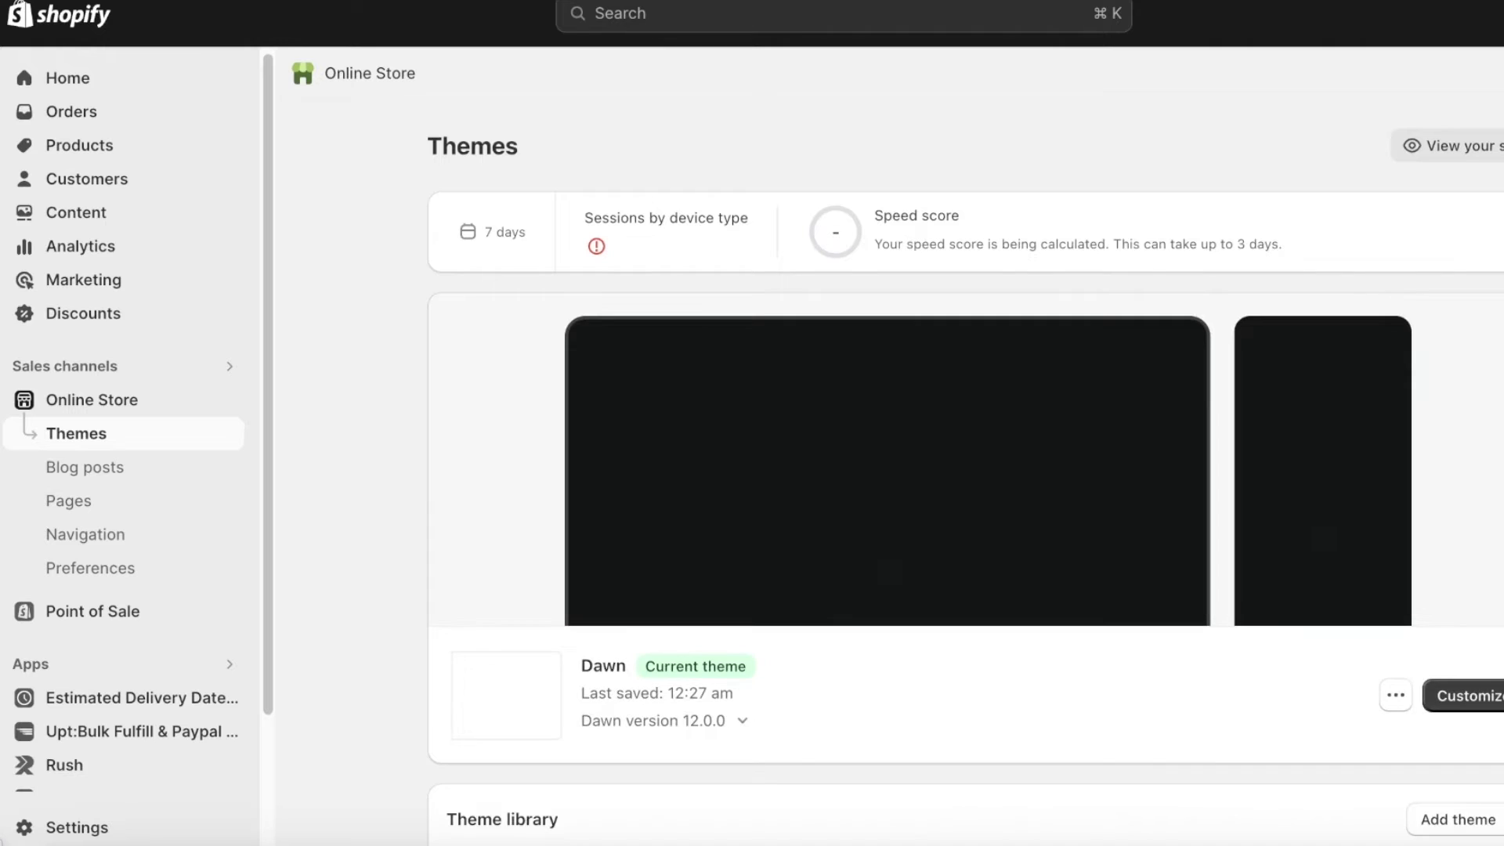
Open the Dawn theme in the theme editor via Online Store > Themes > Customize
left_click(1461, 705)
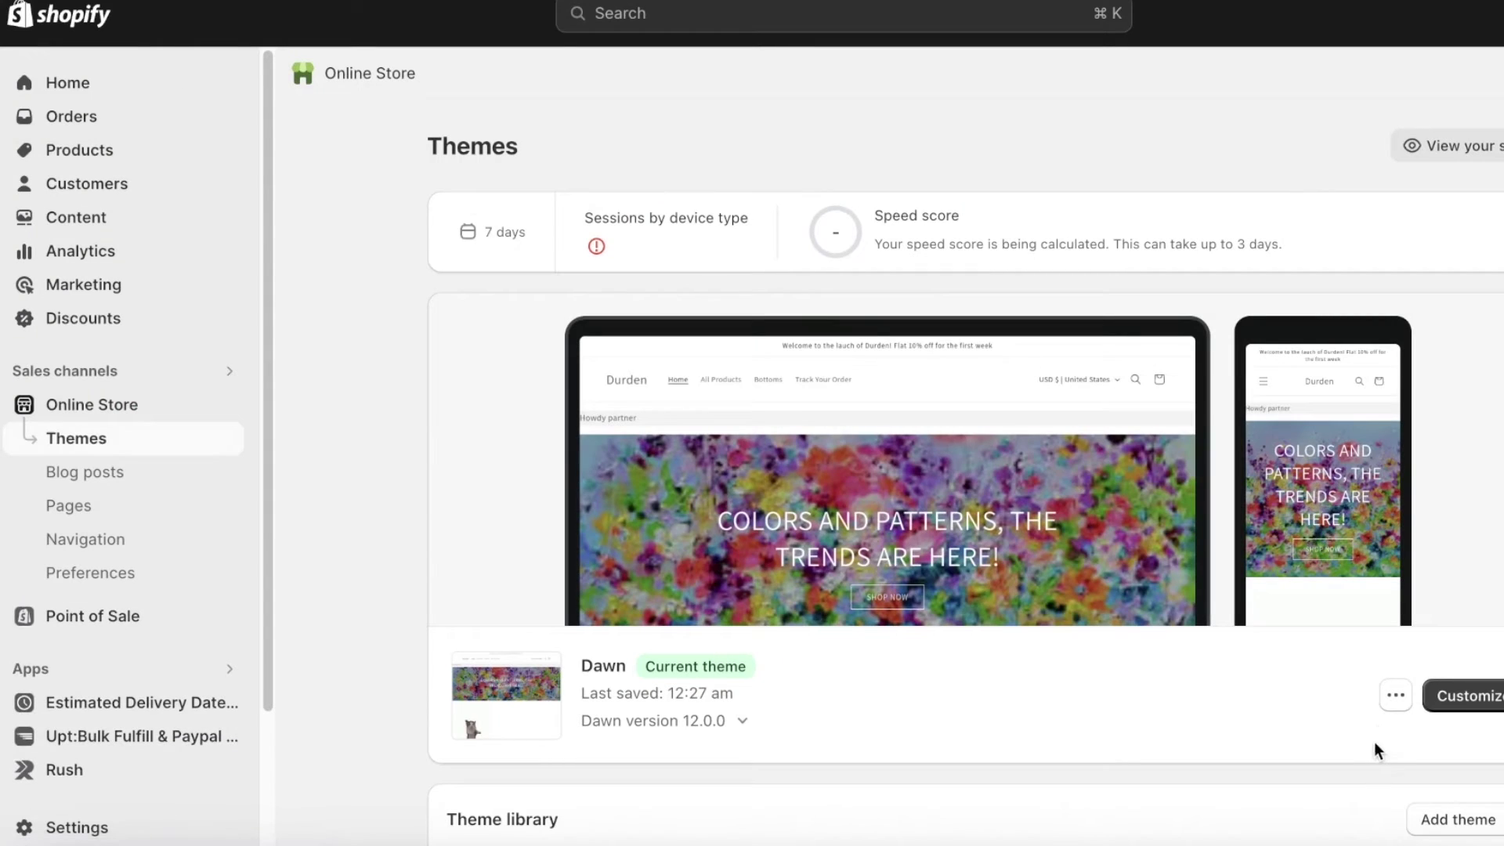
left_click(1396, 695)
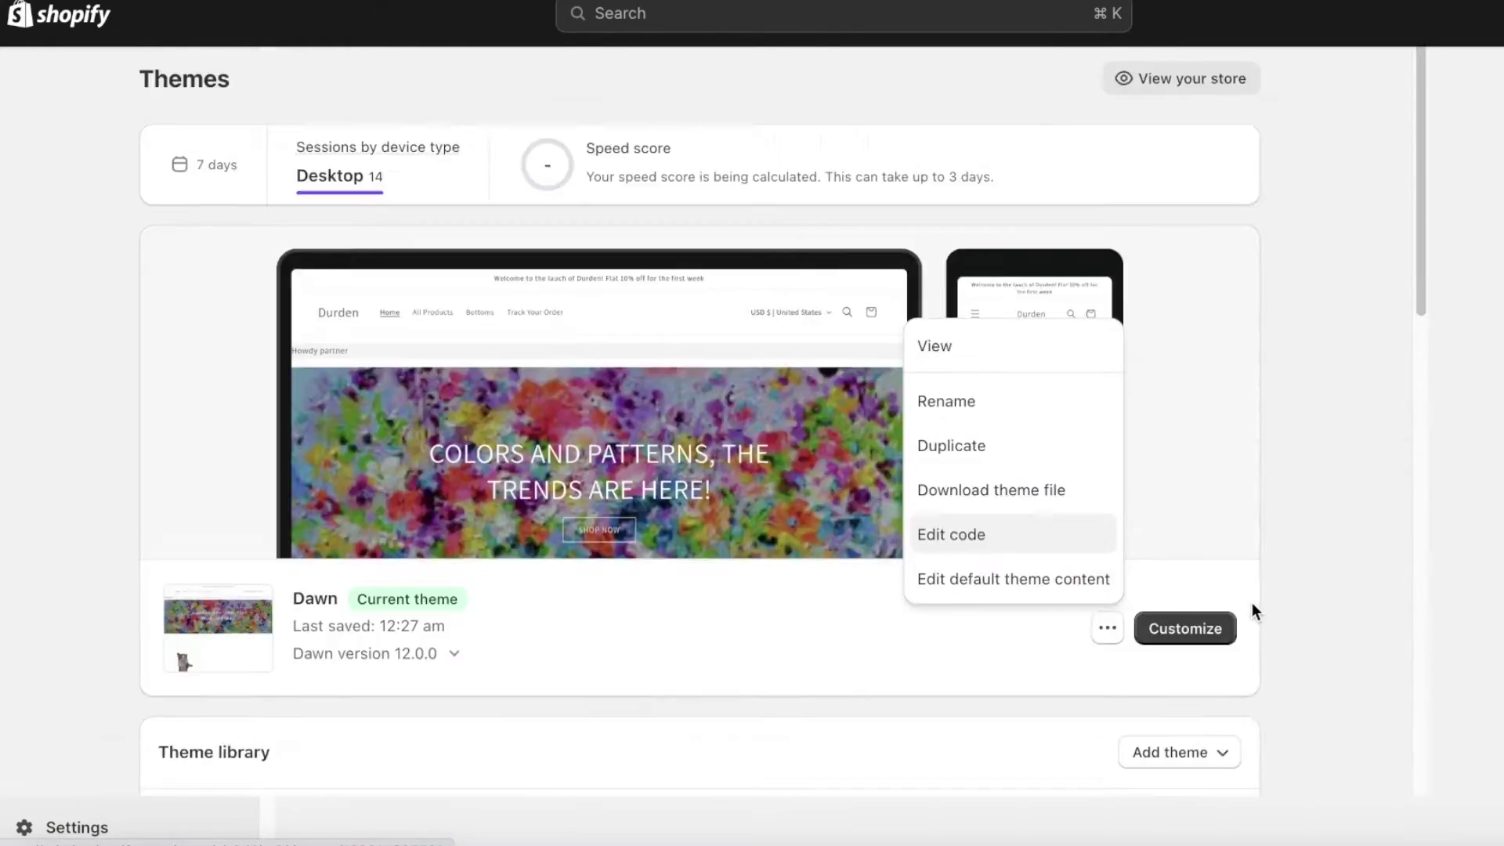
left_click(1254, 608)
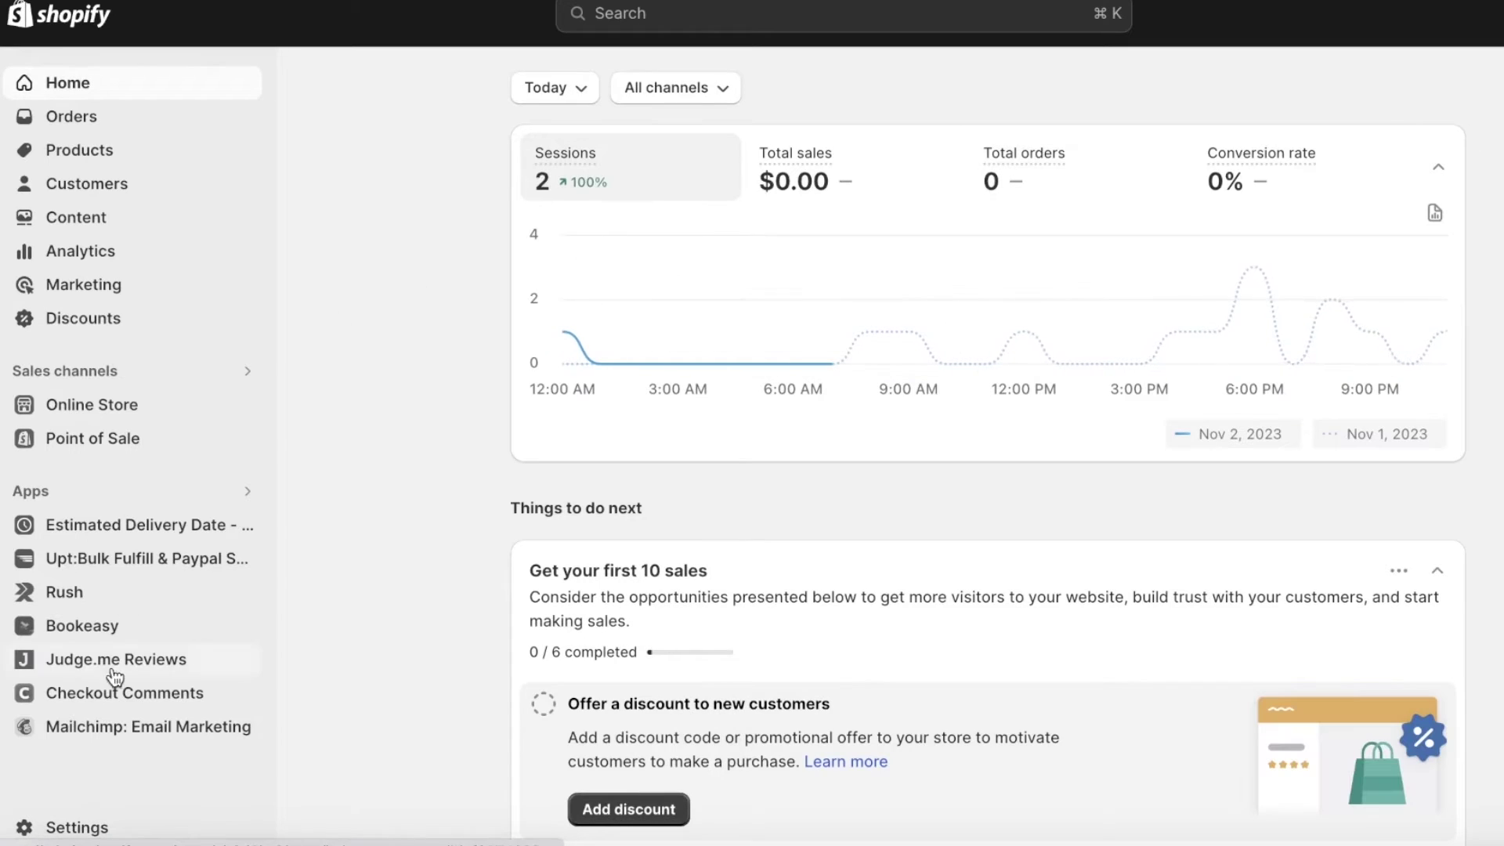
left_click(106, 733)
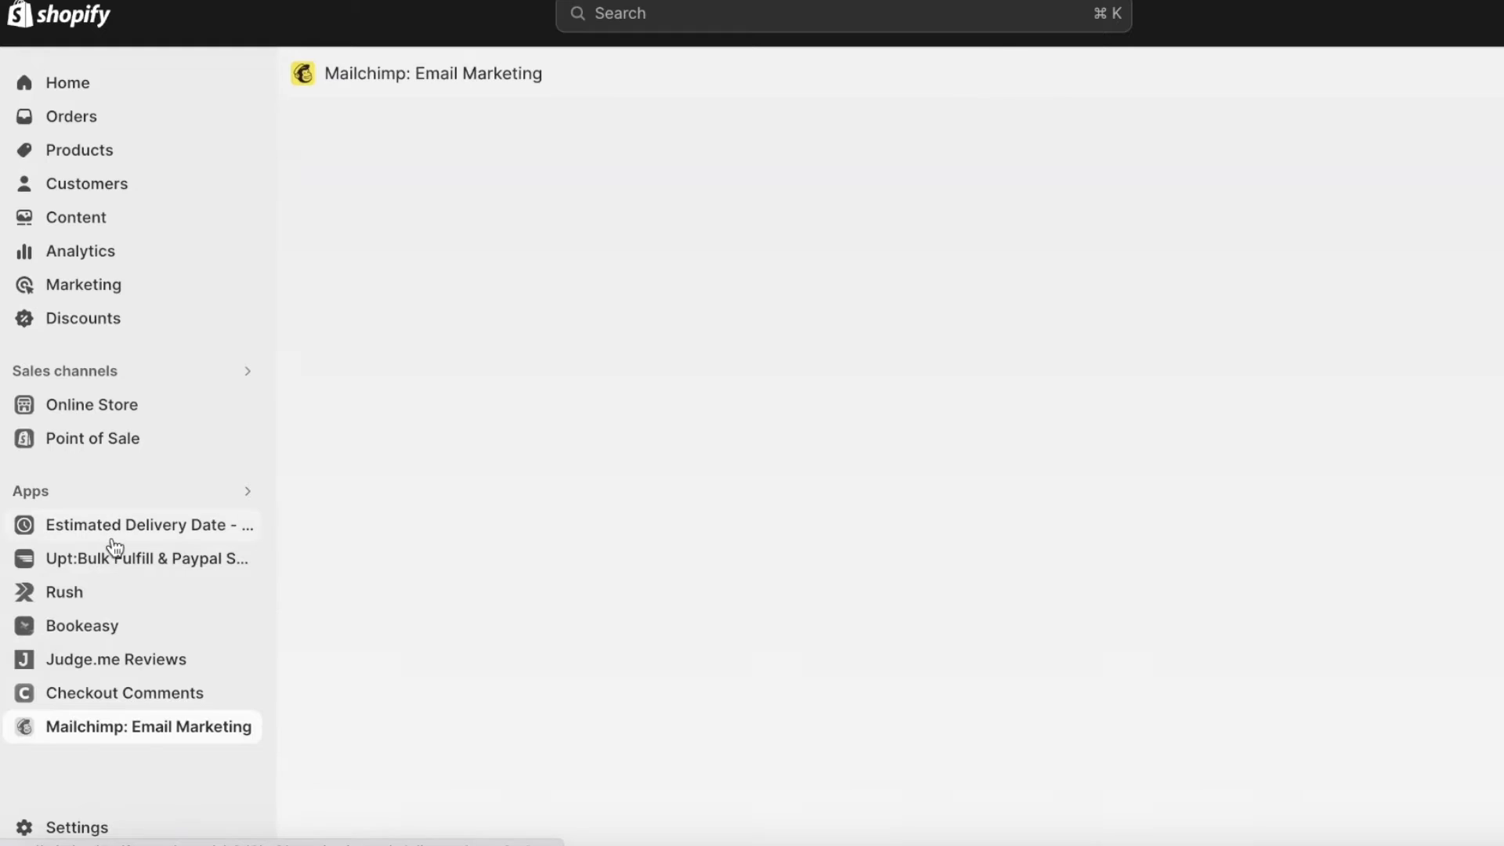
left_click(100, 374)
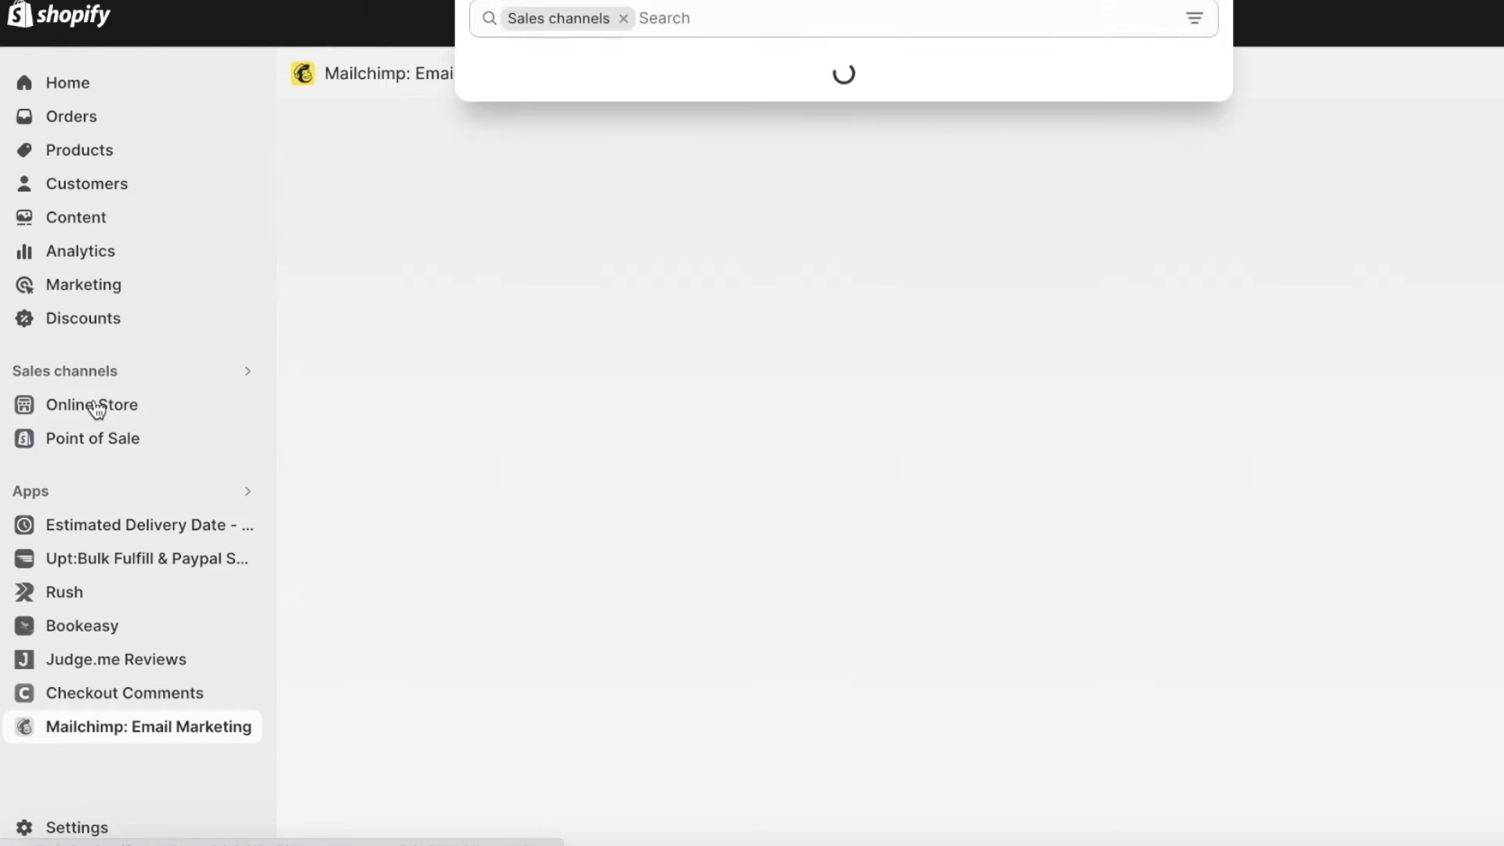
left_click(94, 406)
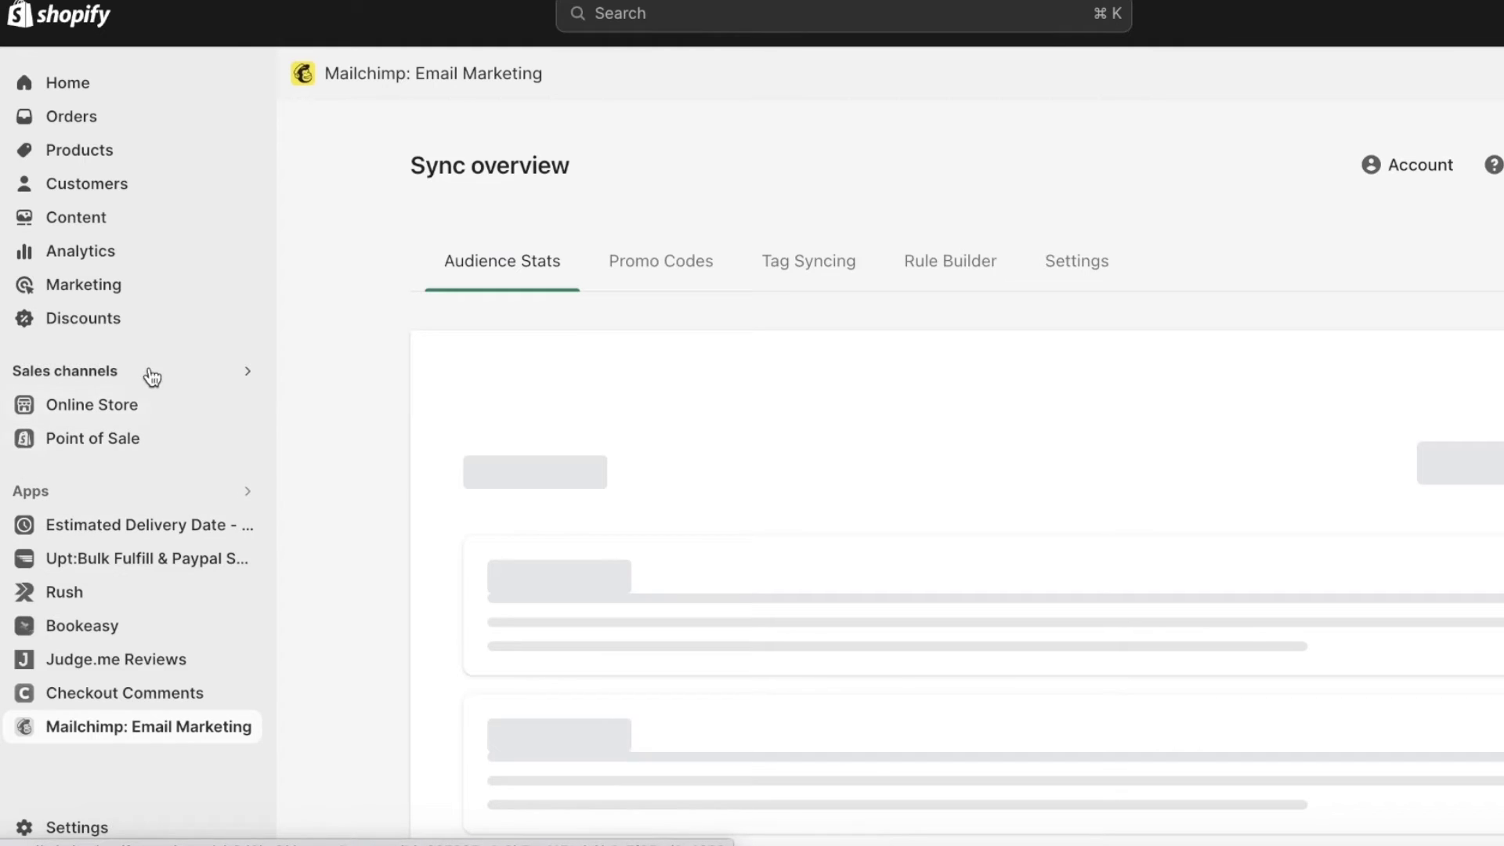
left_click(135, 404)
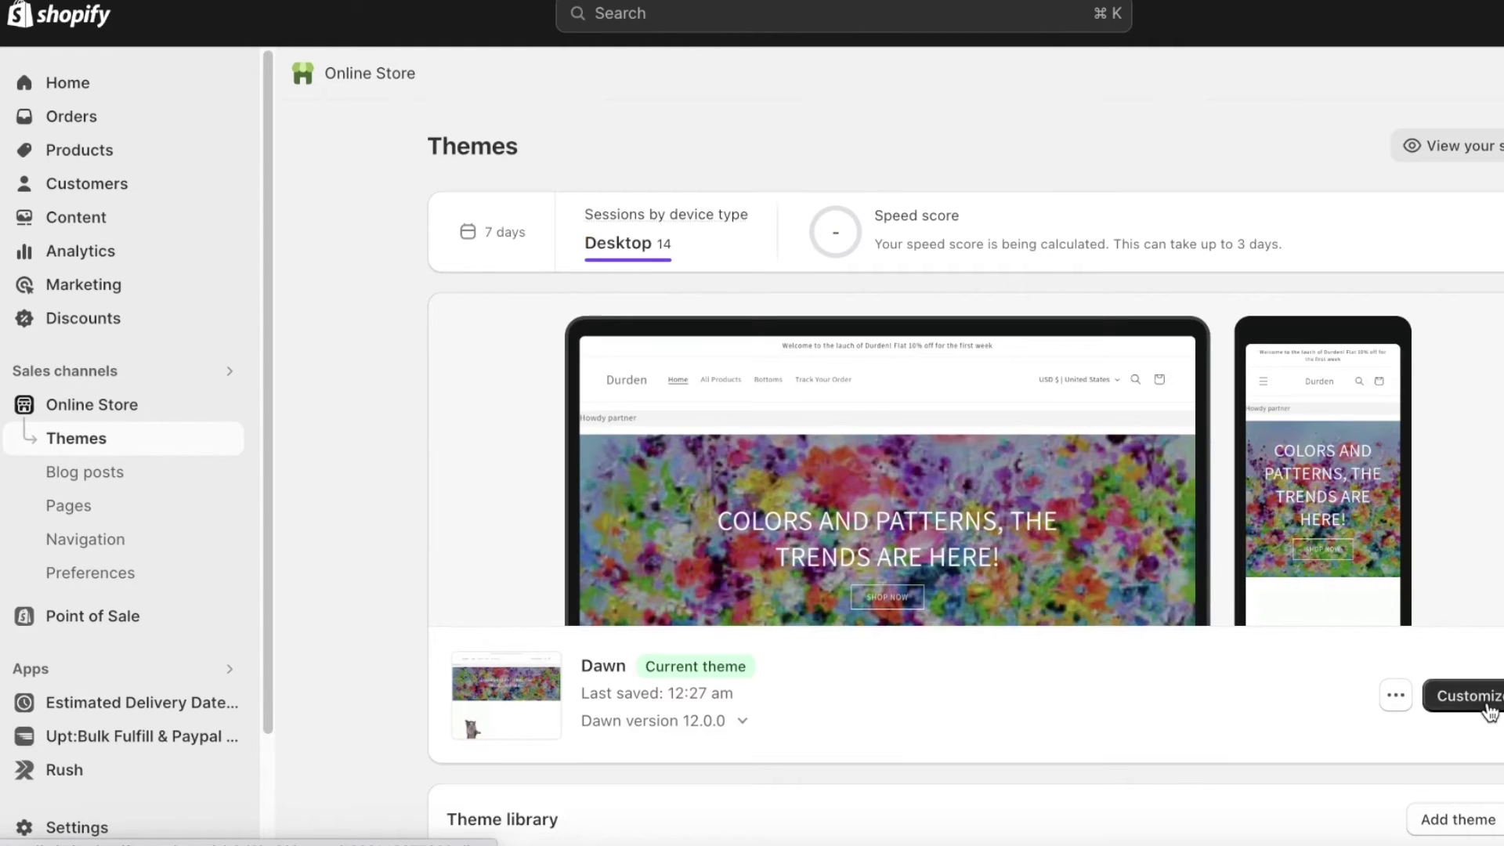
left_click(1465, 695)
Add a Custom Liquid section to the home page and paste the ultimate-badges snippet into it
right_click(1282, 341)
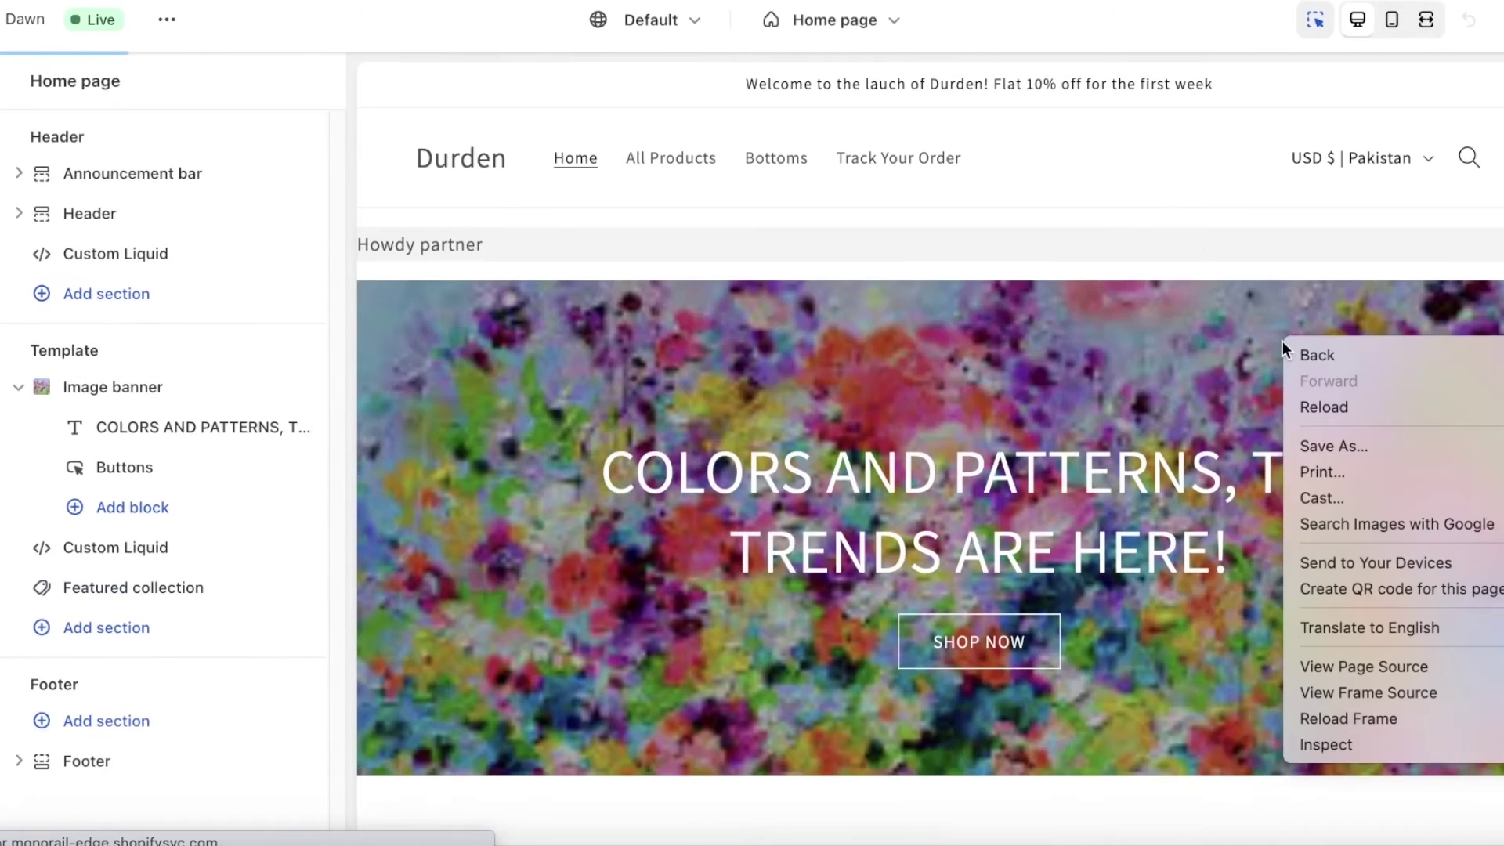
key("Escape")
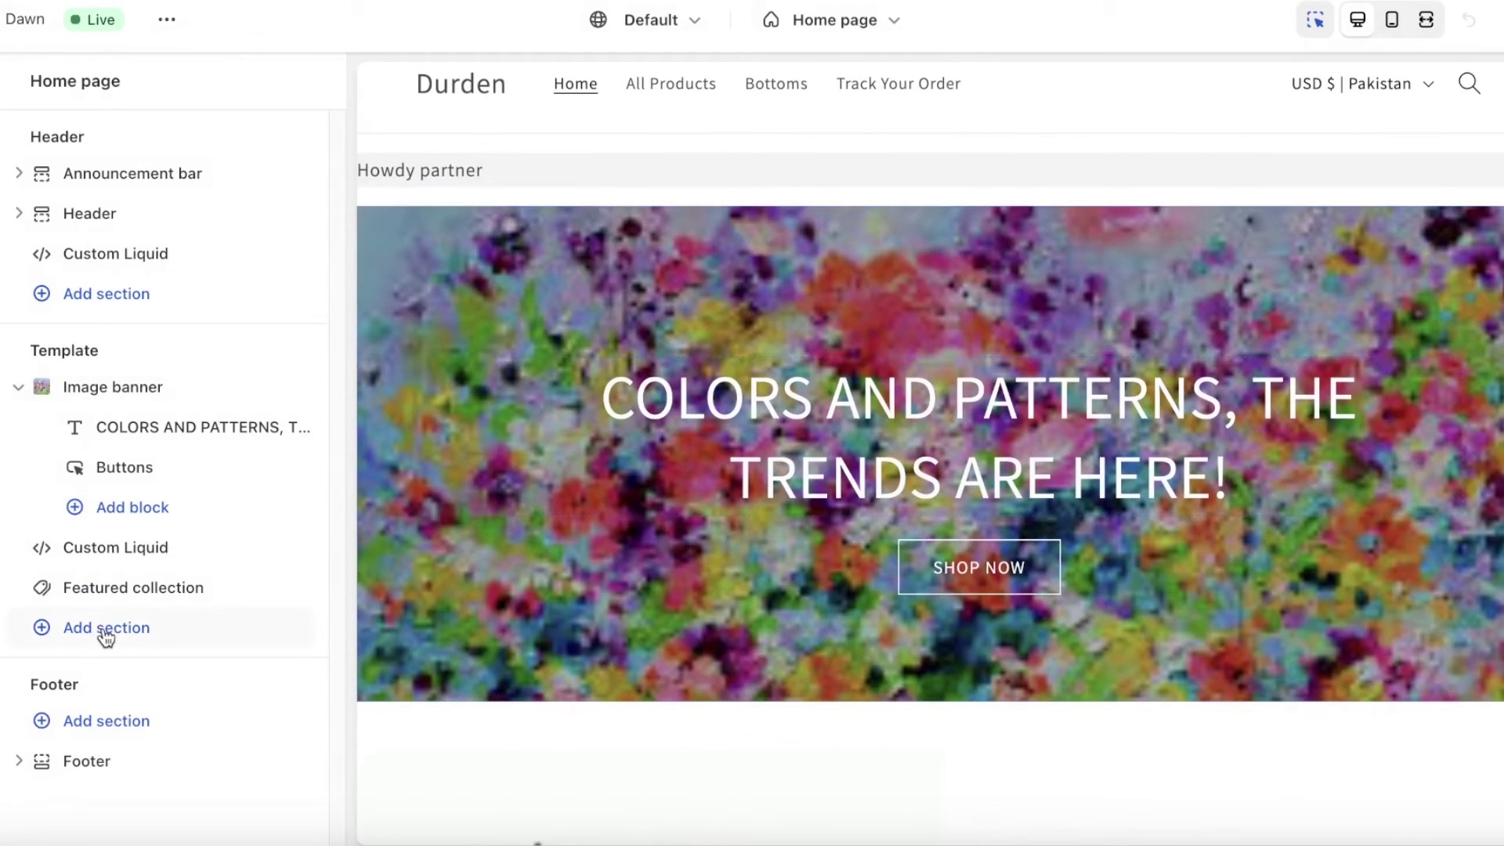
left_click(106, 636)
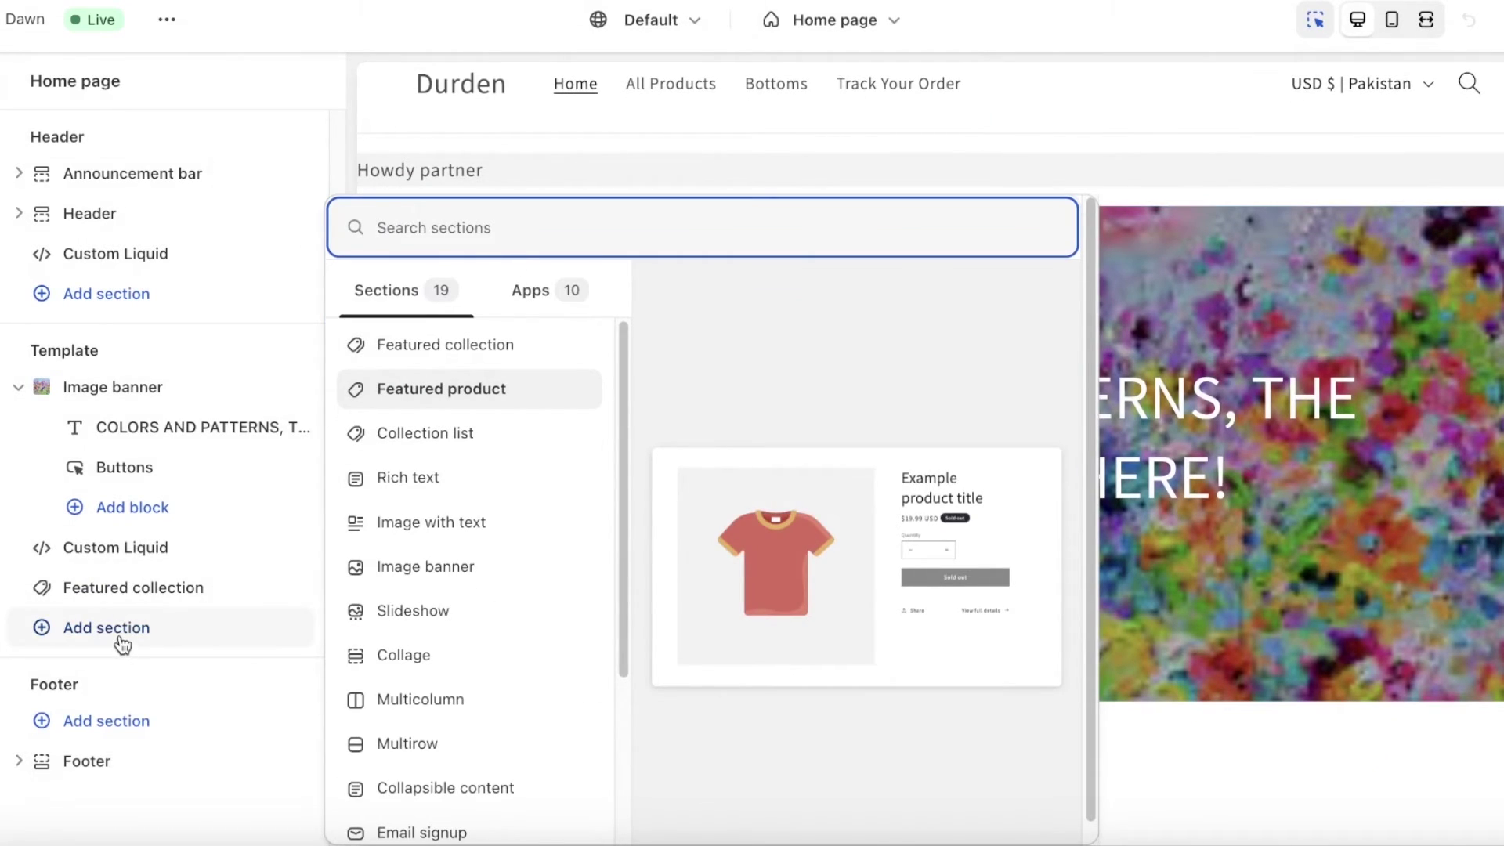
scroll(379, 520, "down", 5)
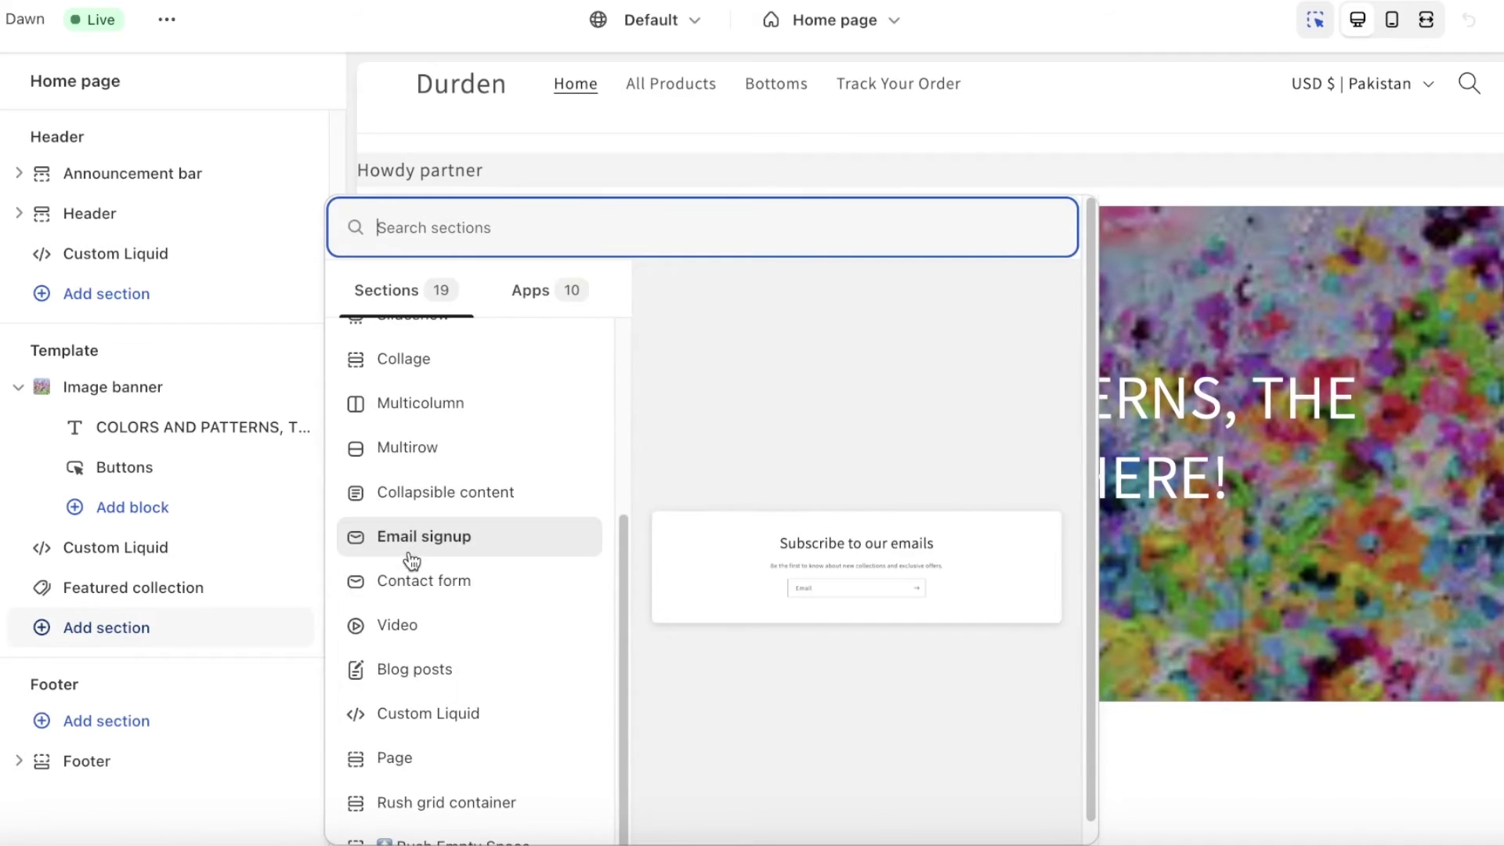
left_click(405, 699)
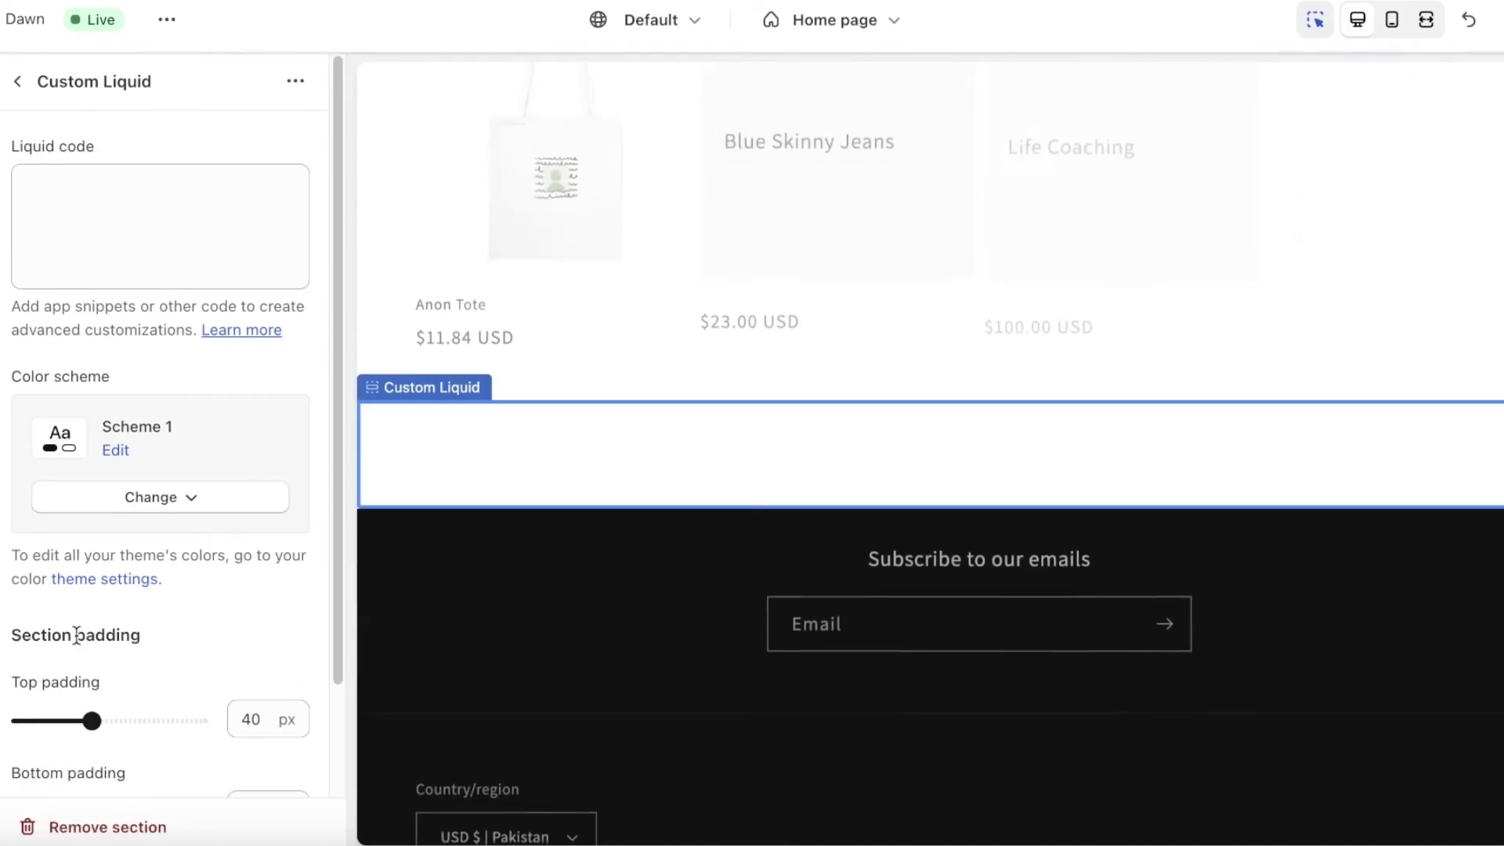
right_click(130, 251)
left_click(205, 420)
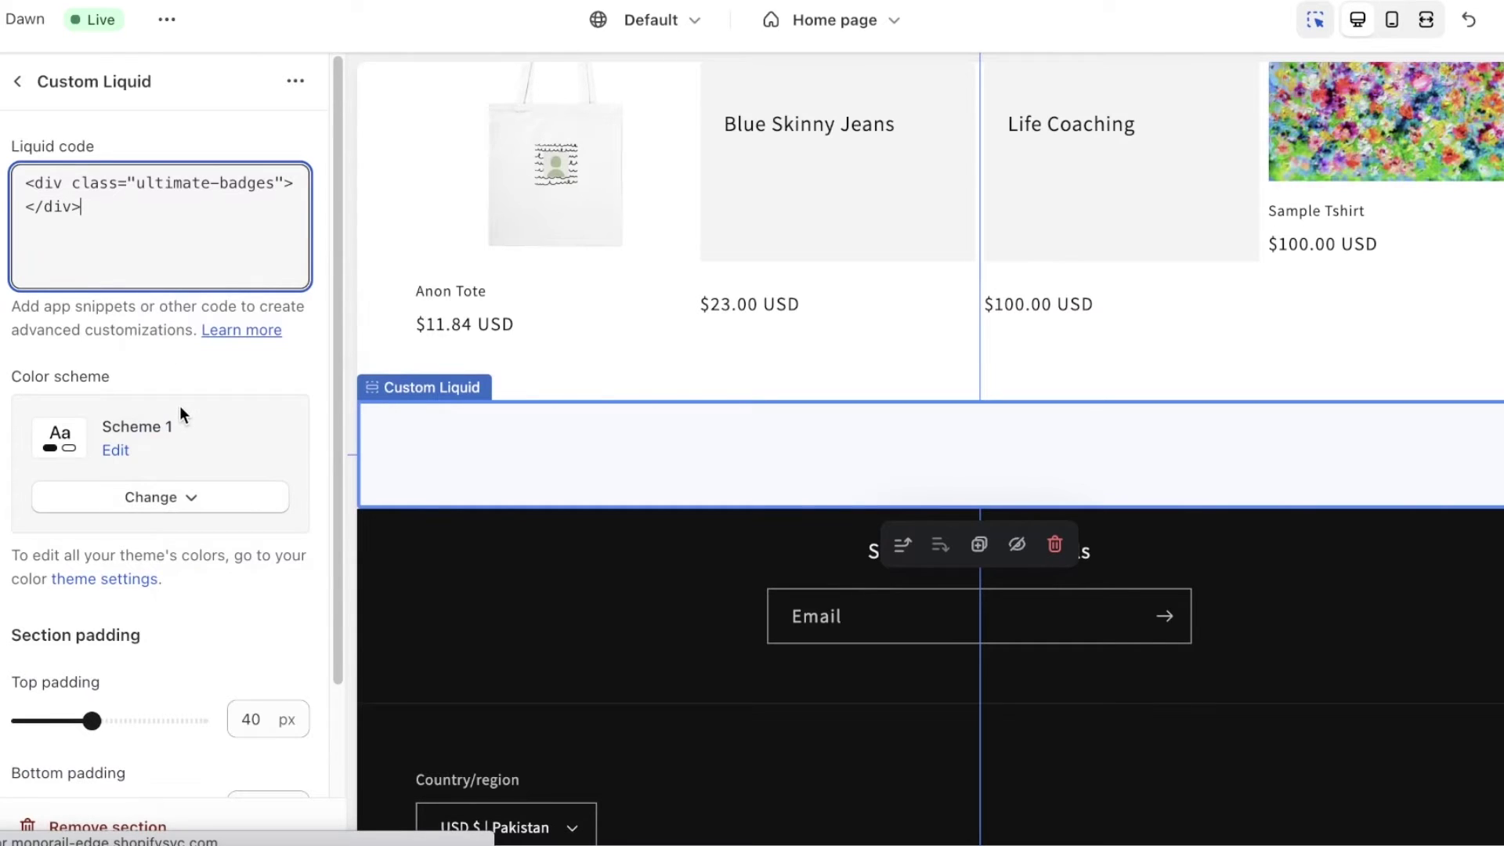
Reopen the Custom Liquid sections to confirm the snippet is in their Liquid code
scroll(200, 558, "down", 2)
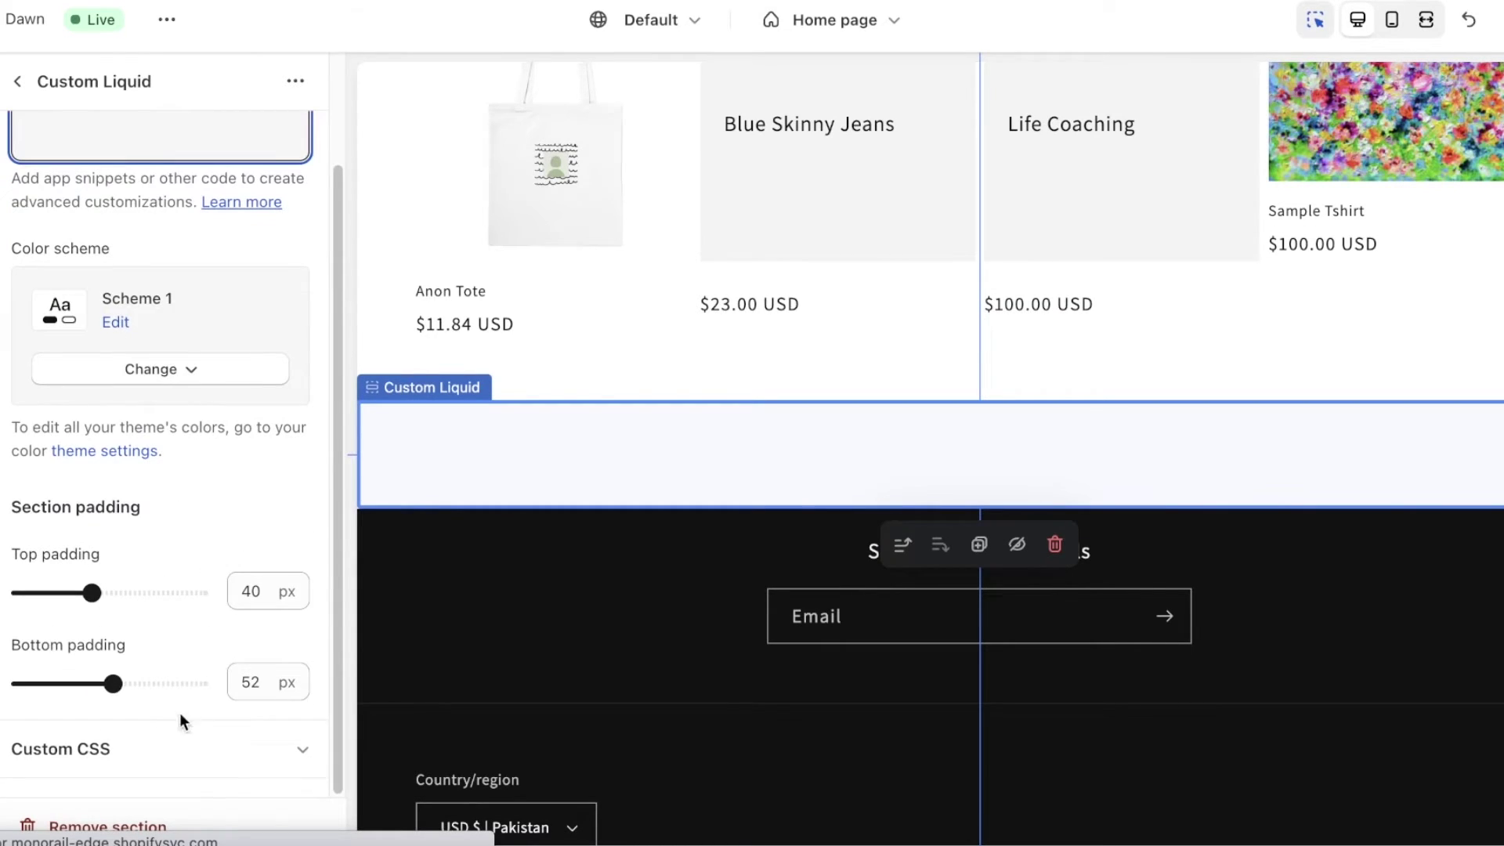
scroll(199, 317, "up", 3)
left_click(23, 86)
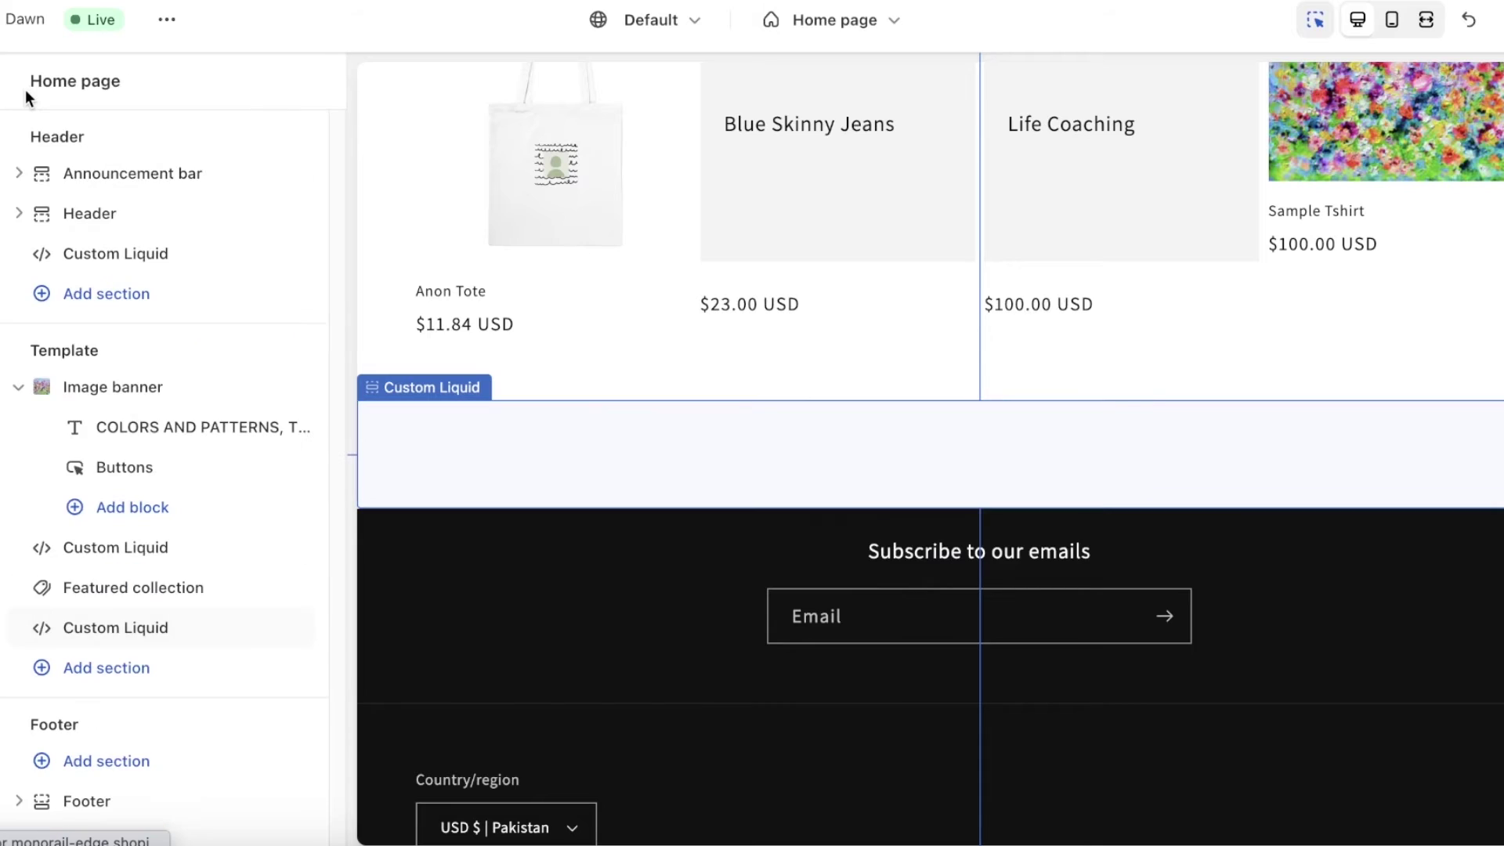
left_click(470, 443)
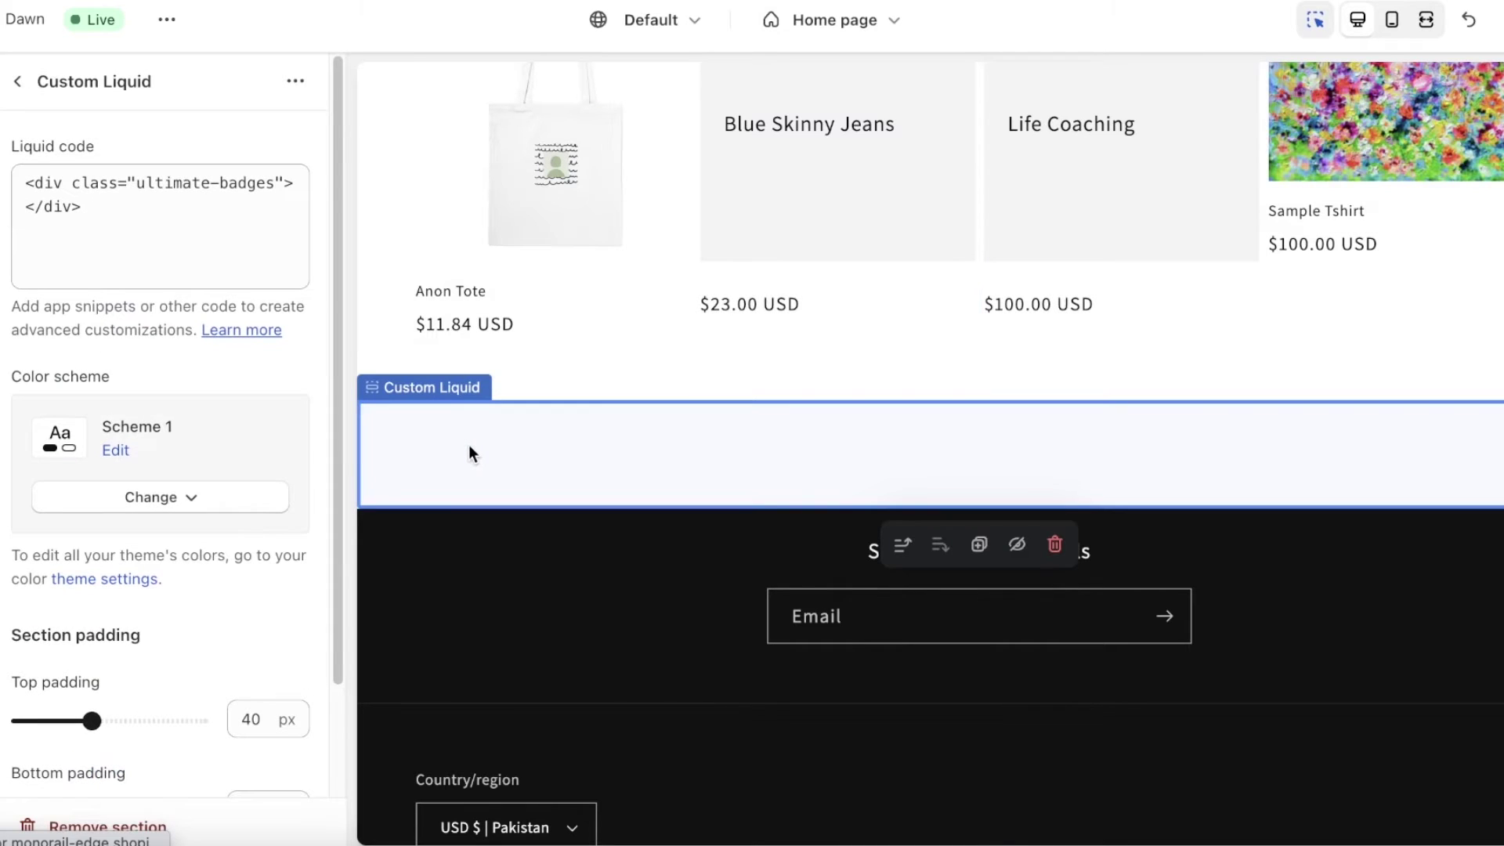
left_click(118, 259)
scroll(109, 274, "down", 2)
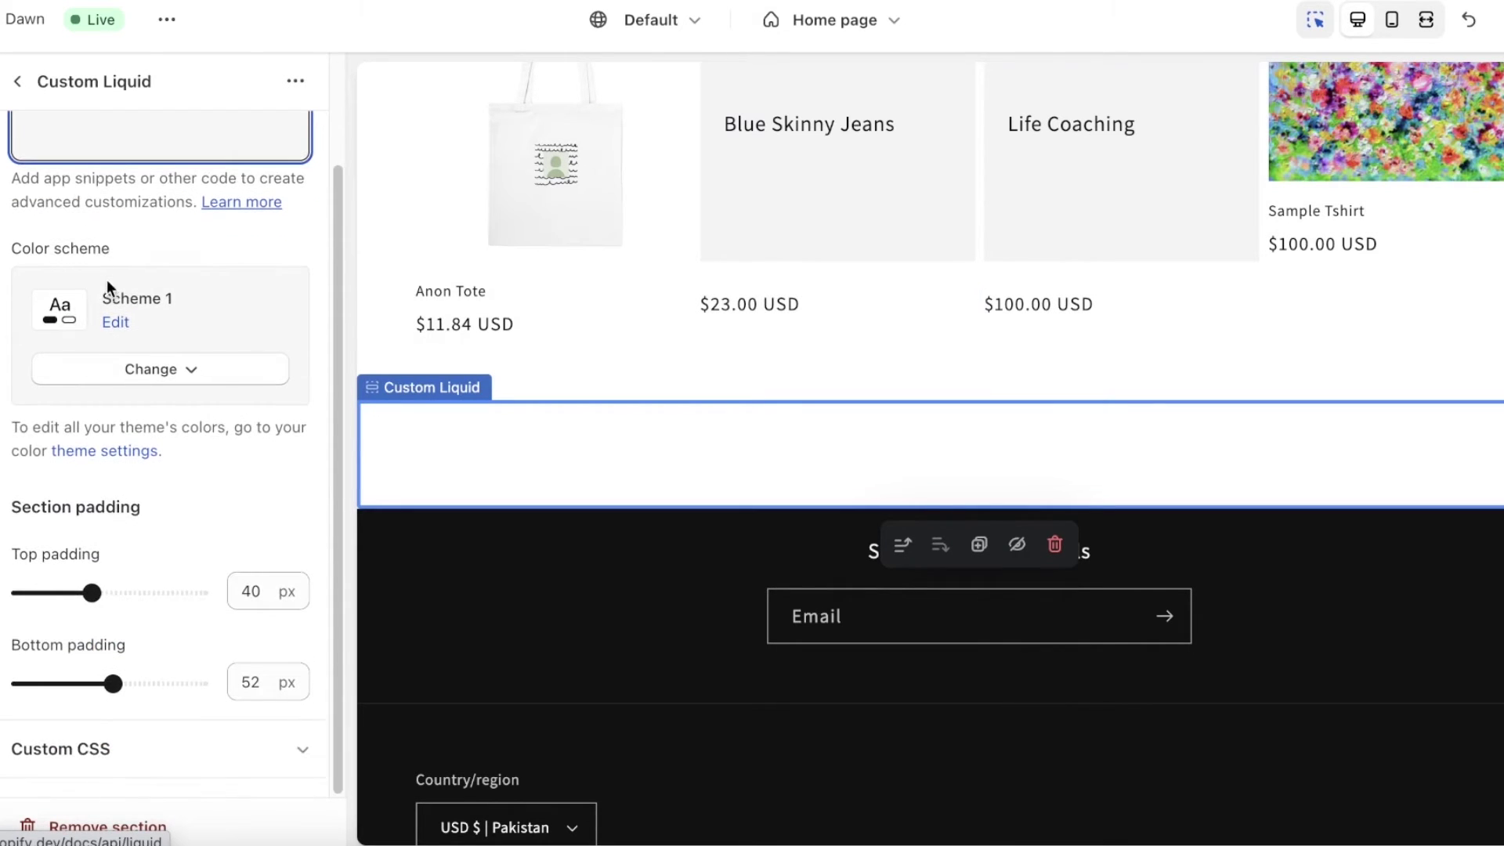
left_click(17, 83)
left_click(110, 628)
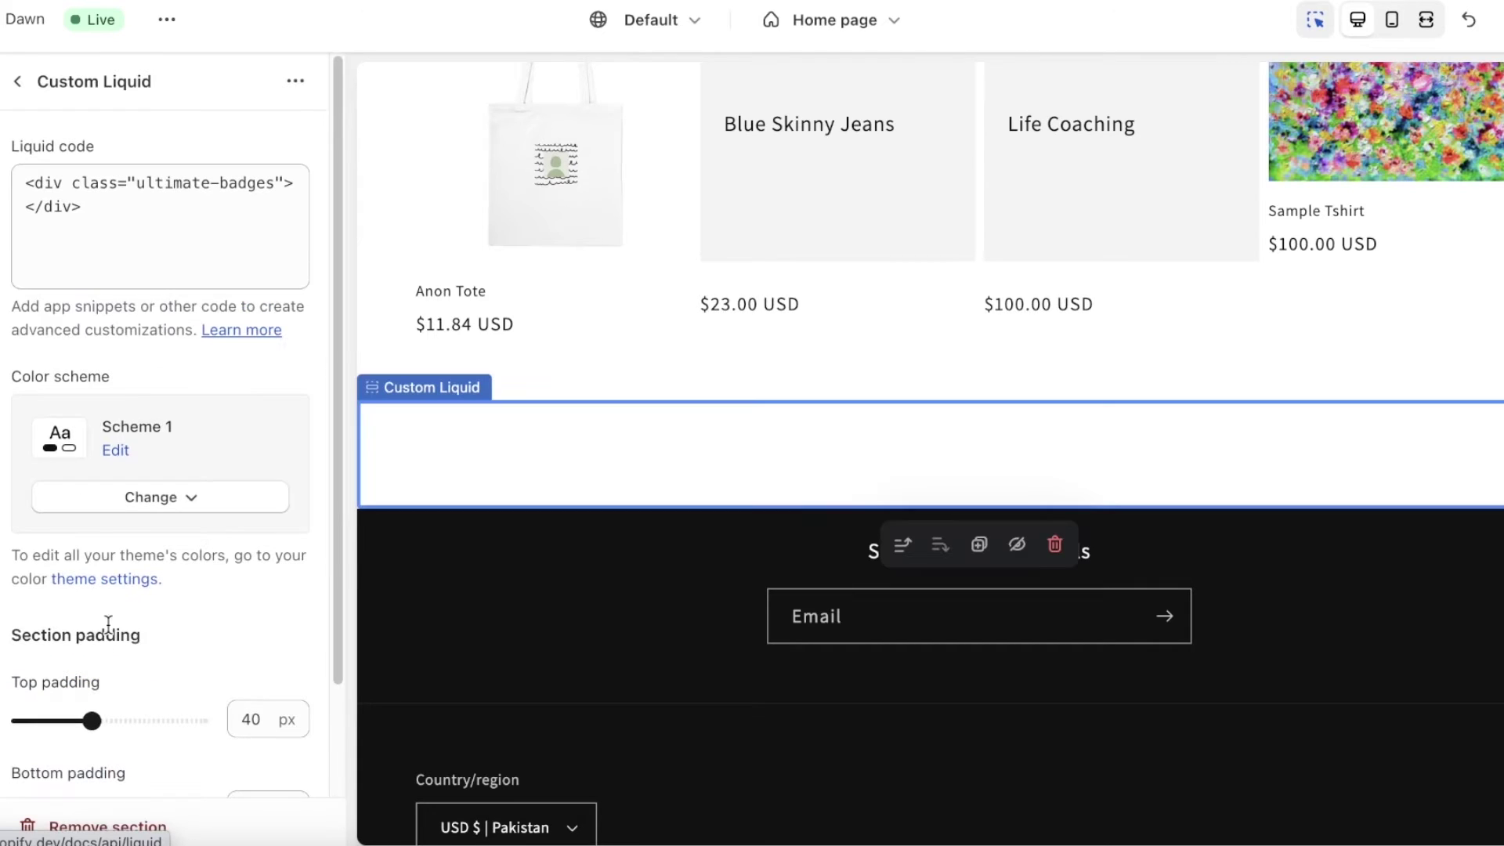
left_click(141, 247)
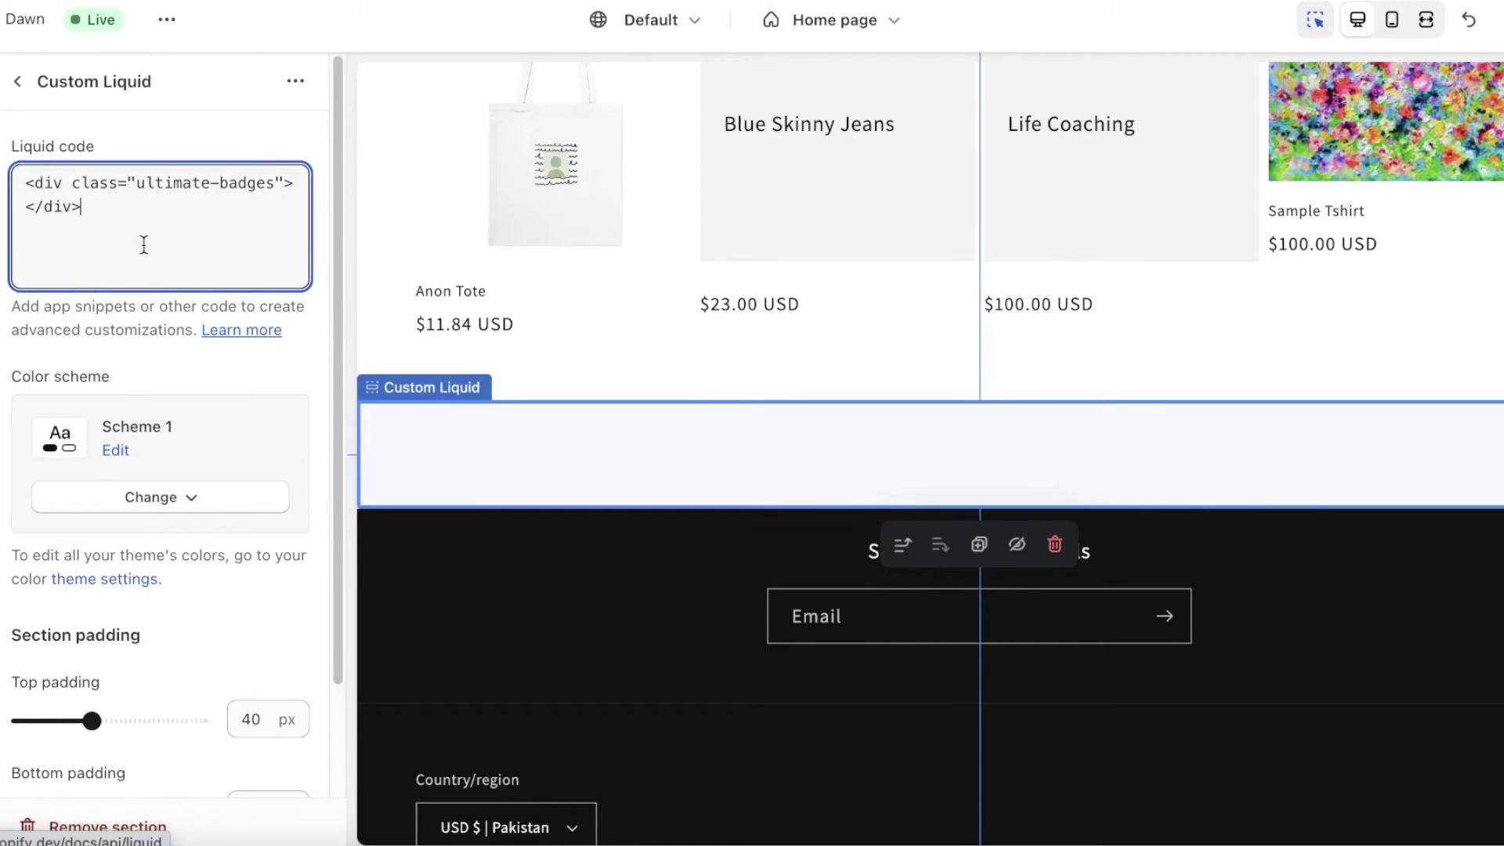